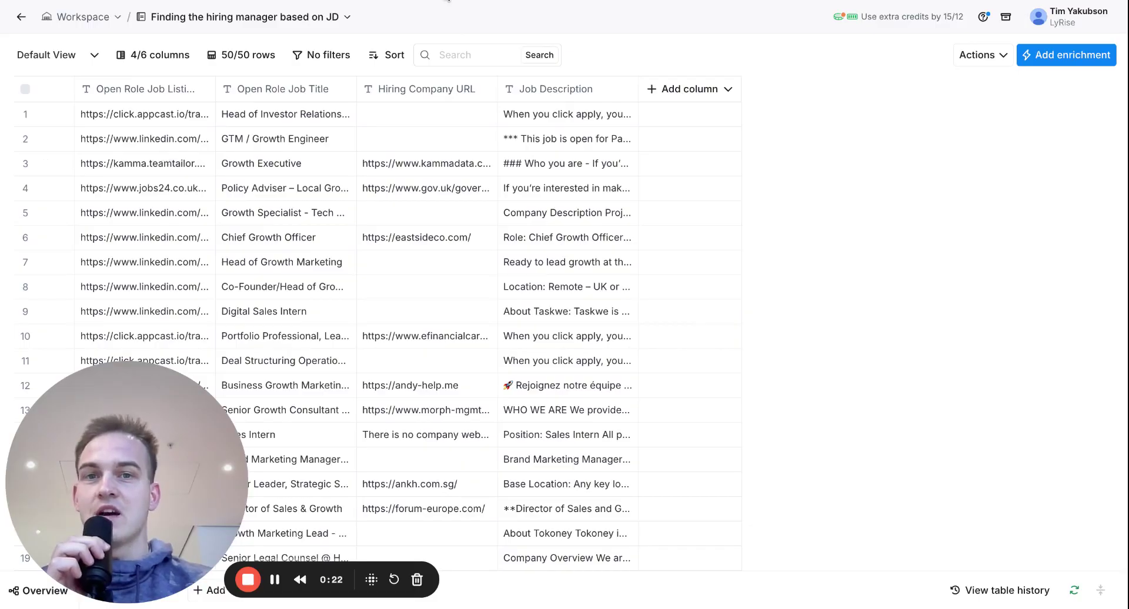
Switch to the Open Roles sheet in Google Sheets and look over the listing URL, hiring company and job description columns
{"action": "key", "text": "ctrl+Tab"}
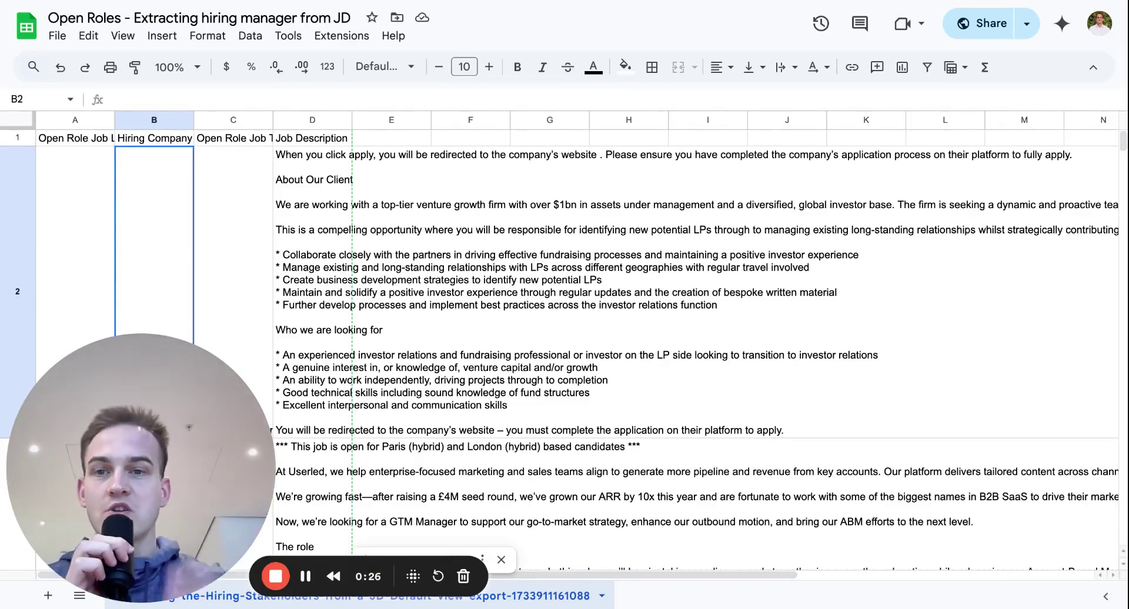
{"action": "left_click", "coordinate": [83, 141]}
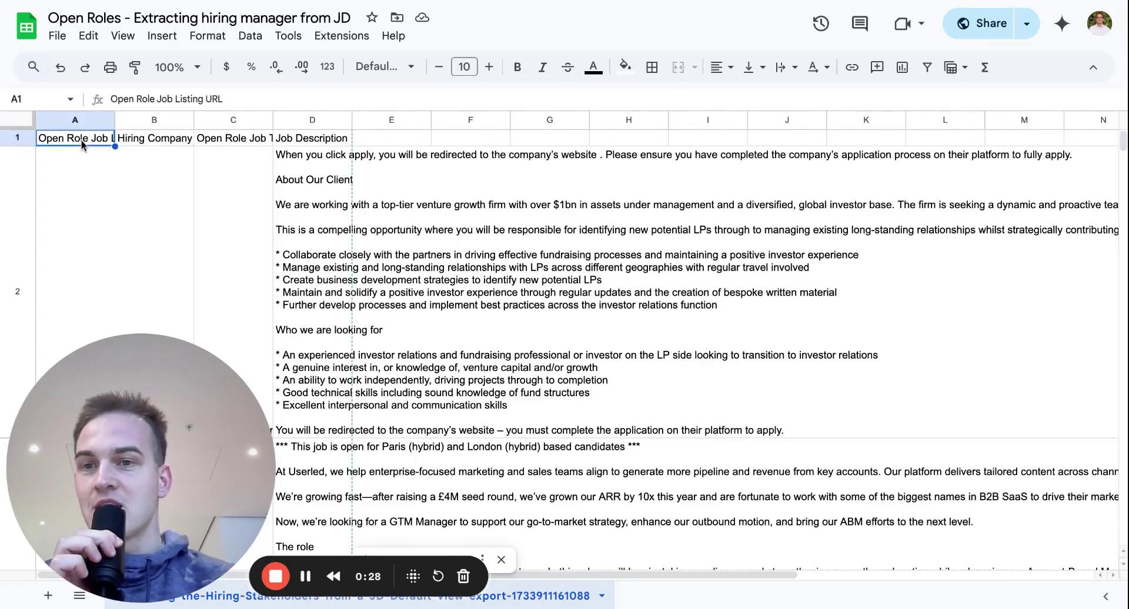
{"action": "left_click", "coordinate": [70, 183]}
{"action": "left_click", "coordinate": [152, 177]}
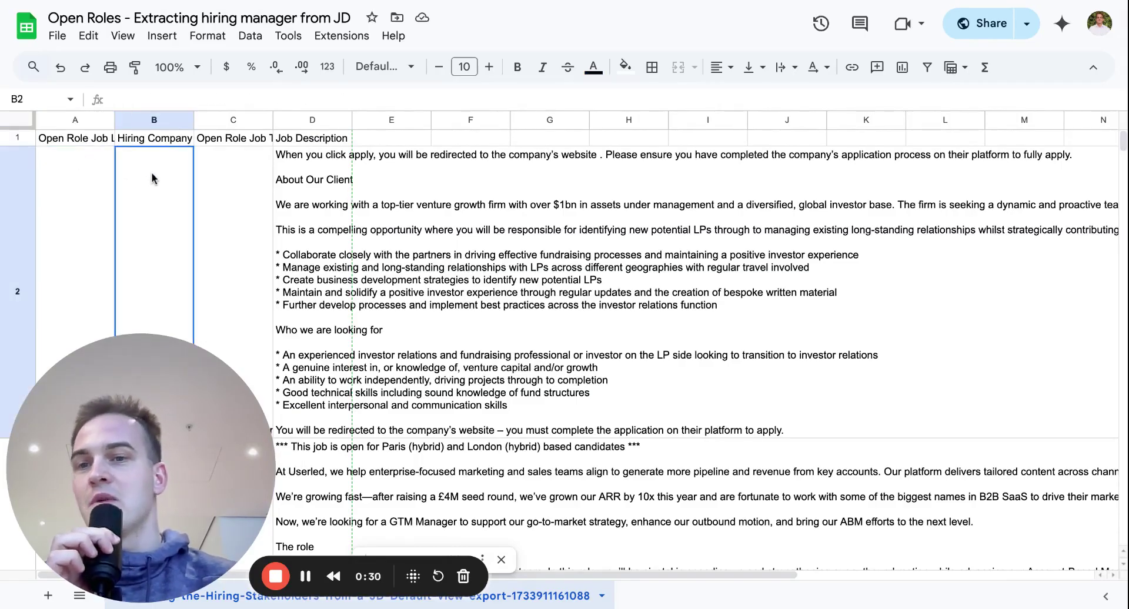
{"action": "scroll", "coordinate": [180, 230], "scroll_direction": "down", "scroll_amount": 1}
{"action": "scroll", "coordinate": [220, 206], "scroll_direction": "up", "scroll_amount": 1}
{"action": "left_click", "coordinate": [315, 202]}
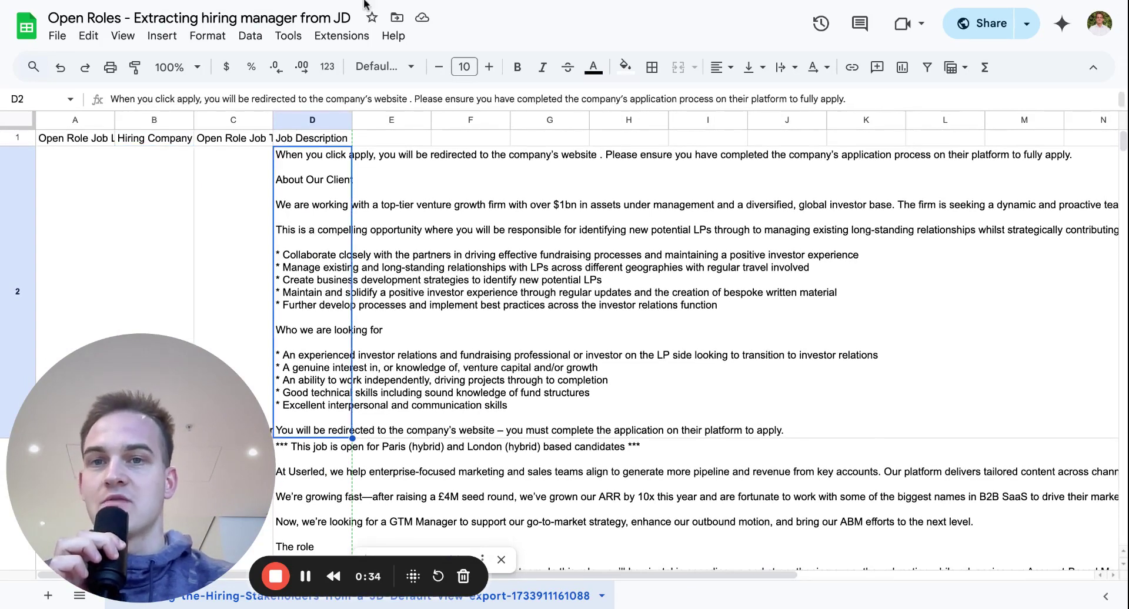
Switch to the prompt document in Google Docs and copy the step 1 prompt for finding info on hiring stakeholders
{"action": "key", "text": "ctrl+Tab"}
{"action": "scroll", "coordinate": [368, 318], "scroll_direction": "down", "scroll_amount": 1}
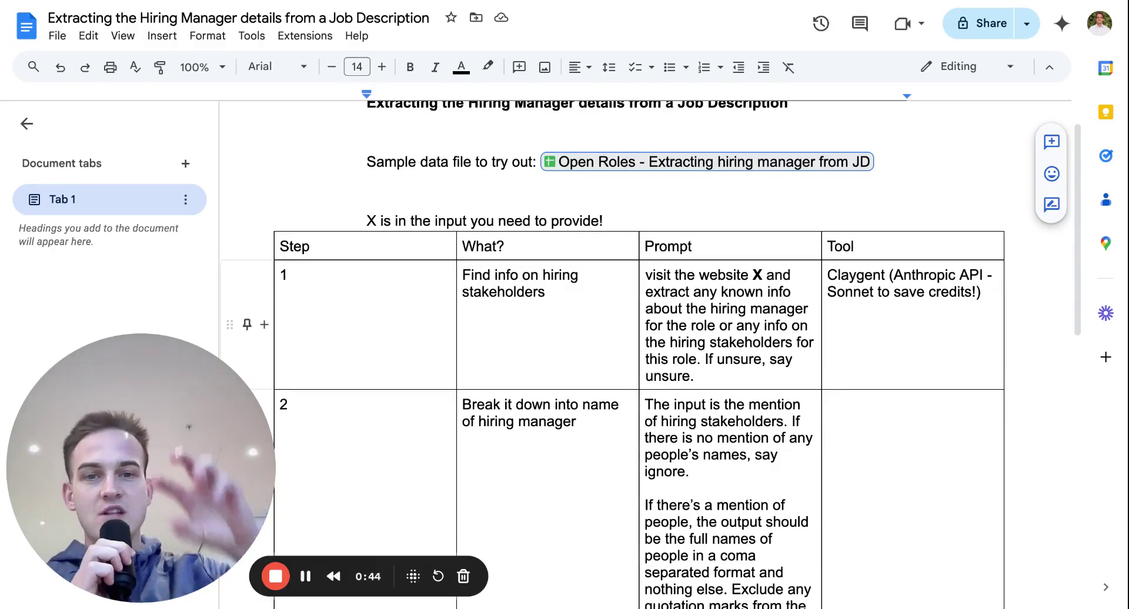
{"action": "triple_click", "coordinate": [731, 374]}
{"action": "key", "text": "ctrl+c"}
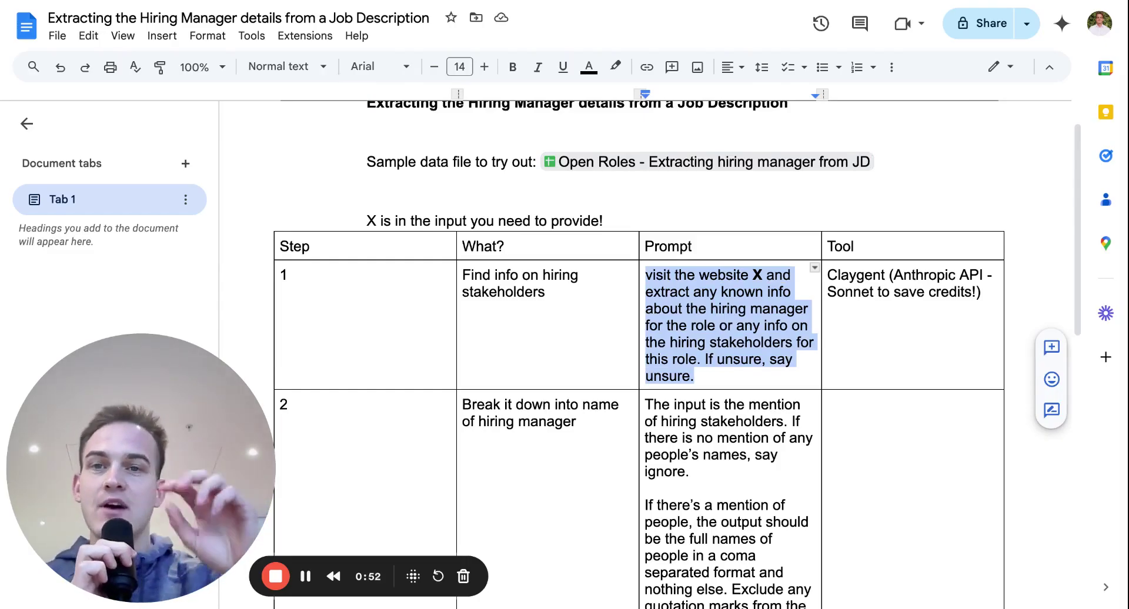
Switch to the Clay table, add a Claygent (AI Web Researcher) enrichment, and insert the copied step 1 text as its prompt
{"action": "key", "text": "ctrl+Tab"}
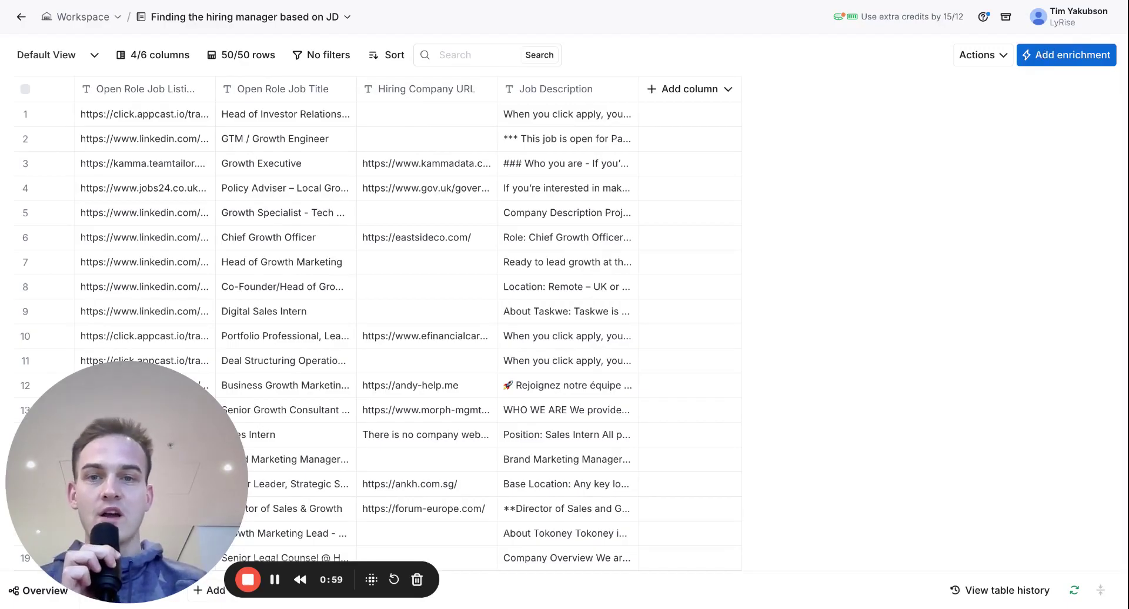
{"action": "left_click", "coordinate": [1065, 55]}
{"action": "type", "text": "clayge"}
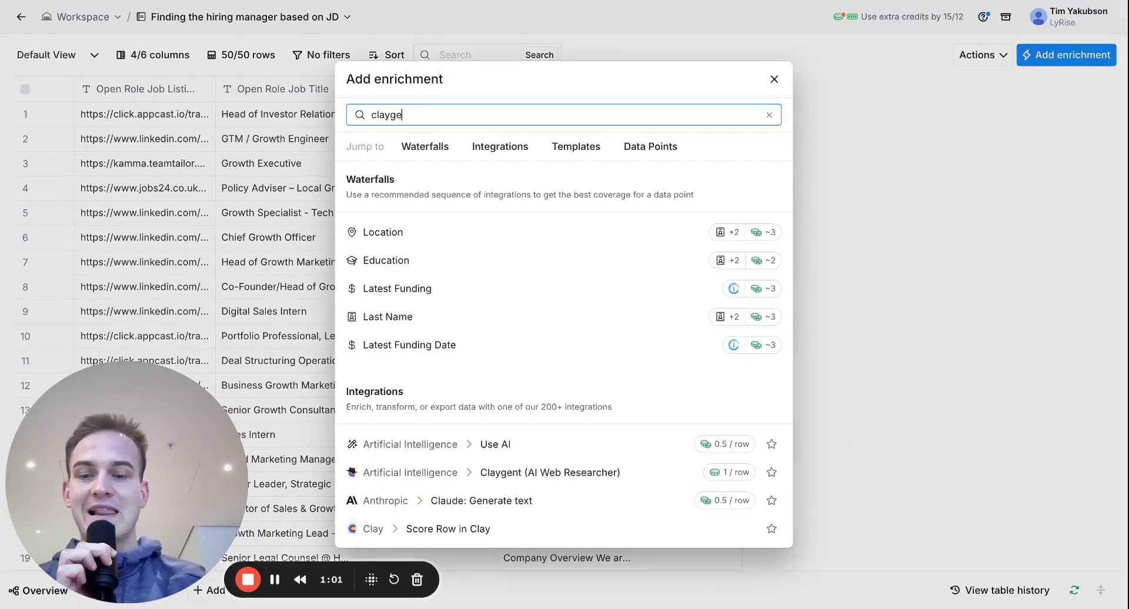
{"action": "type", "text": "nt"}
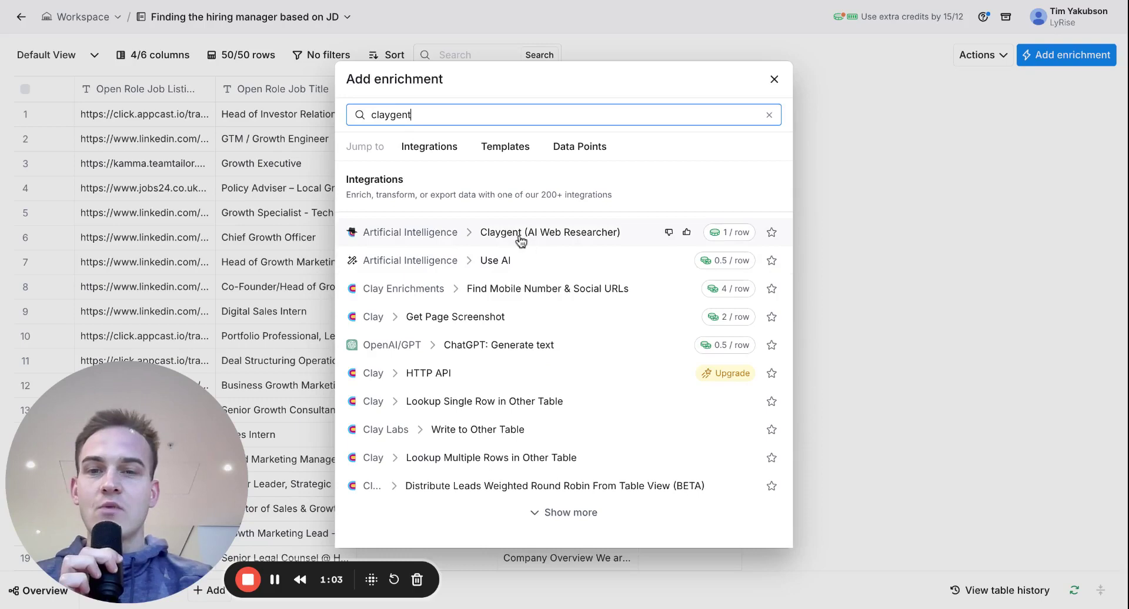
{"action": "left_click", "coordinate": [519, 234]}
{"action": "left_click", "coordinate": [903, 250]}
{"action": "key", "text": "ctrl+v"}
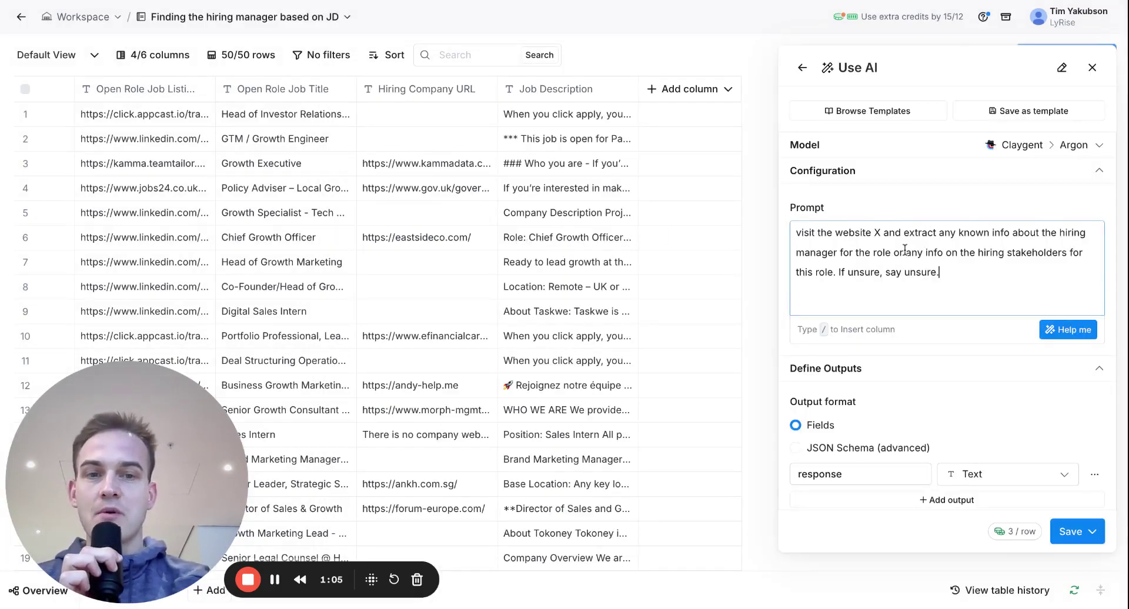
Replace the X placeholder in the prompt with the Hiring Company URL column, then save and run the enrichment
{"action": "left_click", "coordinate": [877, 234]}
{"action": "key", "text": "BackSpace"}
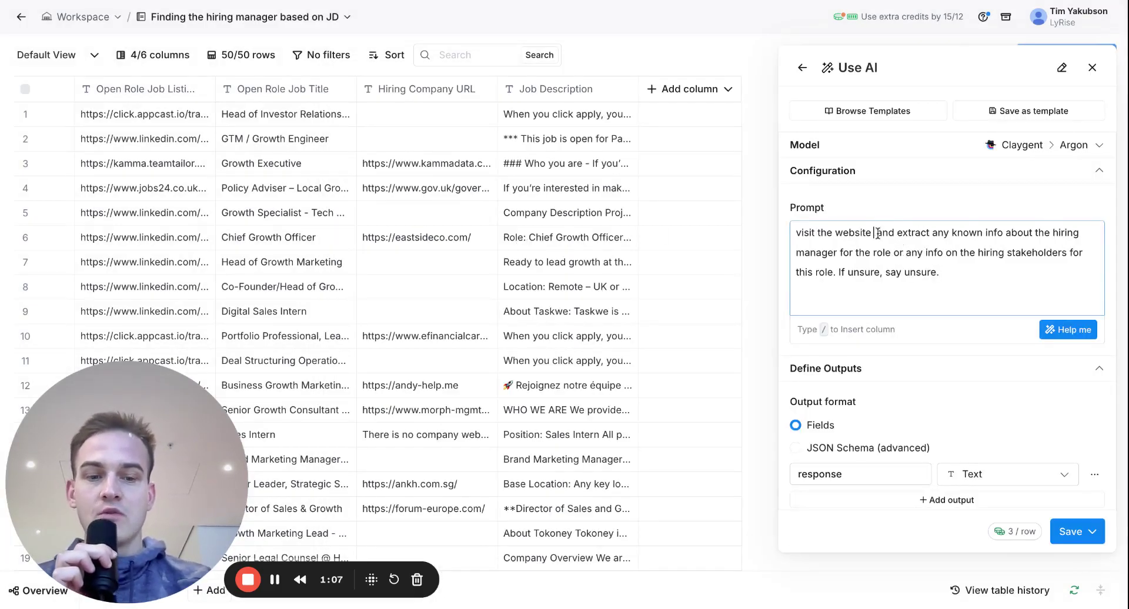
{"action": "type", "text": "/"}
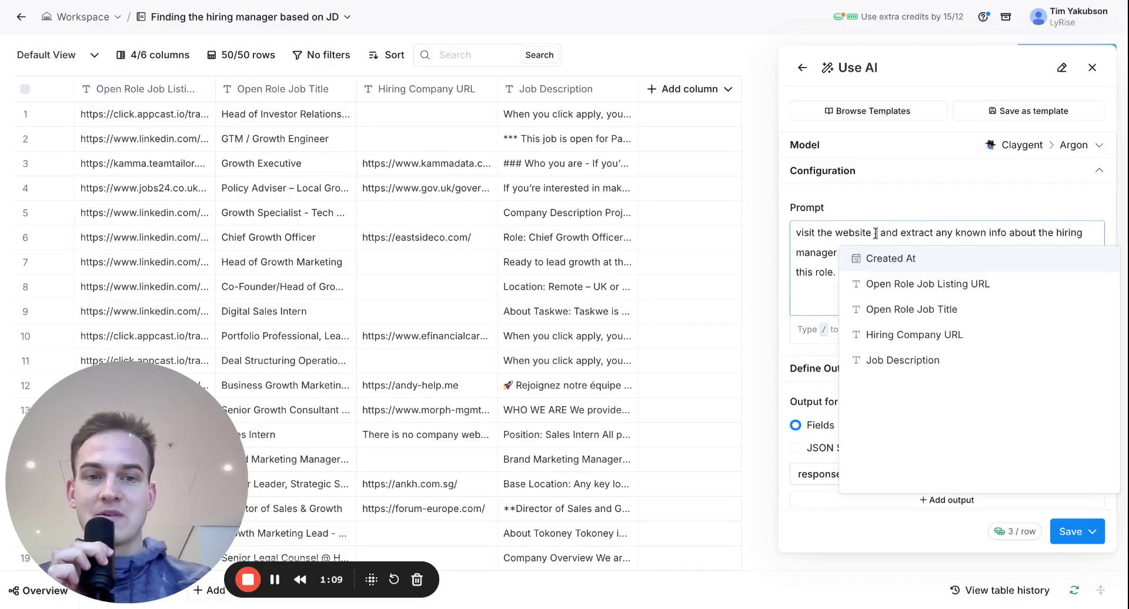
{"action": "mouse_move", "coordinate": [924, 337]}
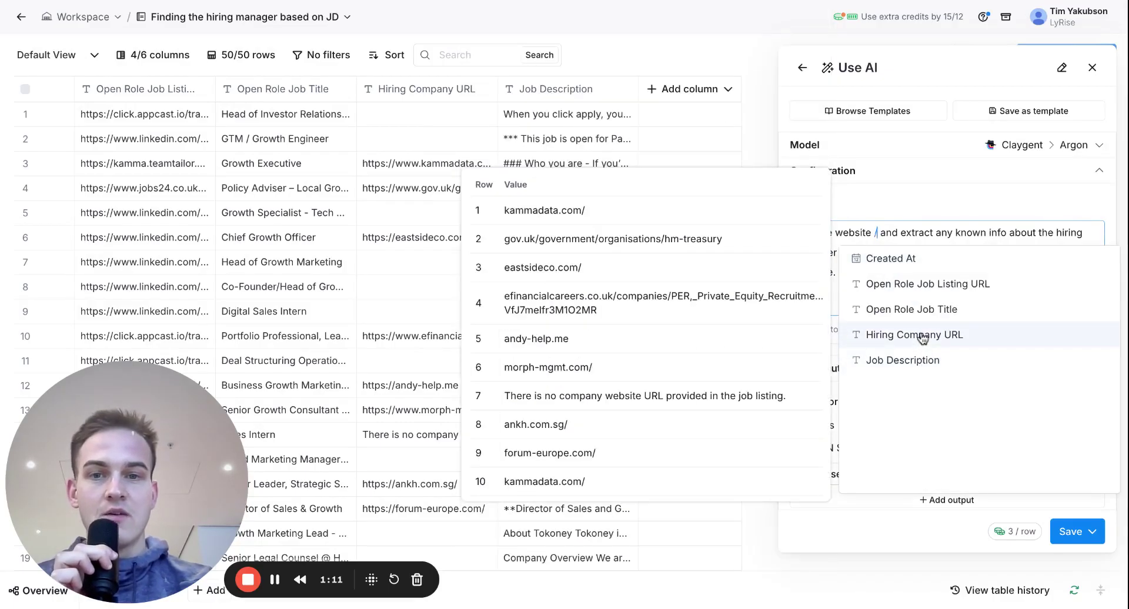
{"action": "left_click", "coordinate": [913, 335]}
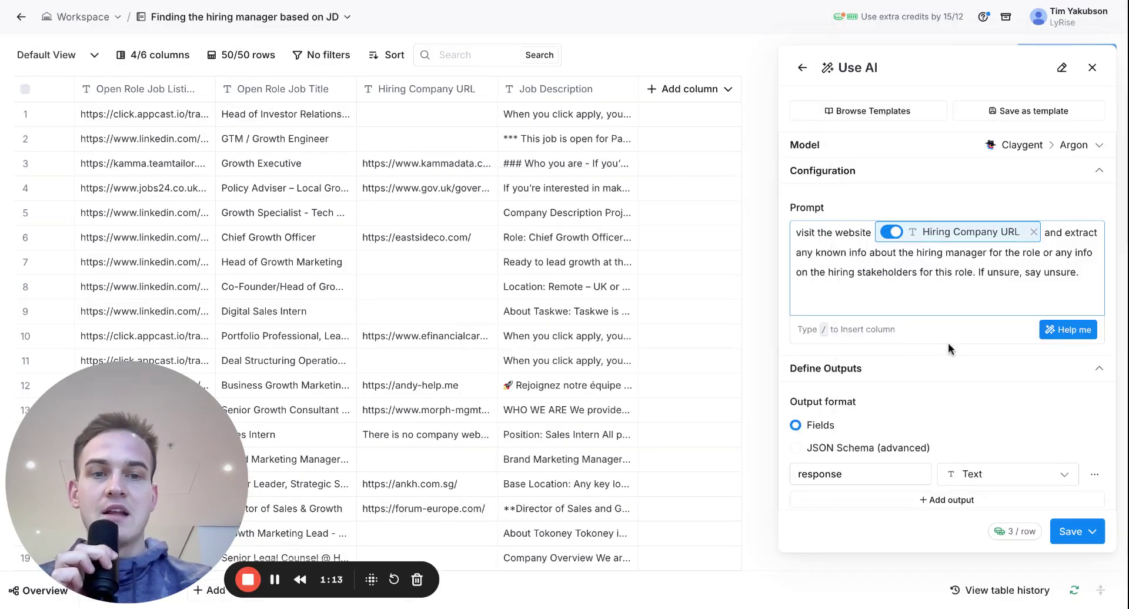
{"action": "left_click", "coordinate": [1054, 523]}
{"action": "left_click", "coordinate": [1007, 481]}
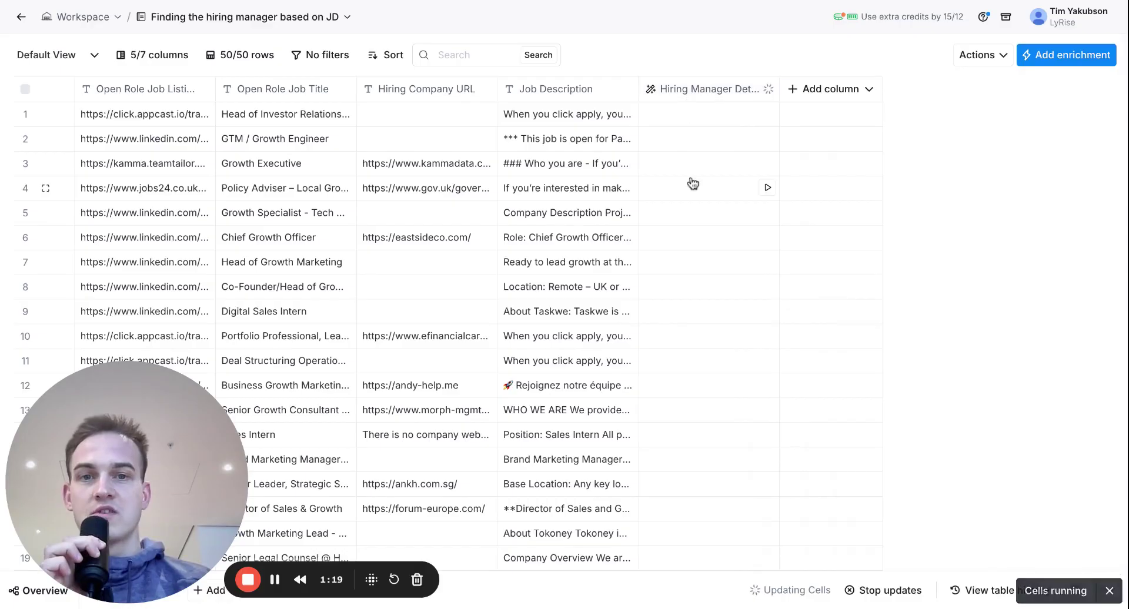
Rename the Hiring Manager Details column to "Step 1 → Identify all hiring stakeholders" and widen it to fit the name
{"action": "left_click", "coordinate": [703, 98]}
{"action": "left_click", "coordinate": [698, 124]}
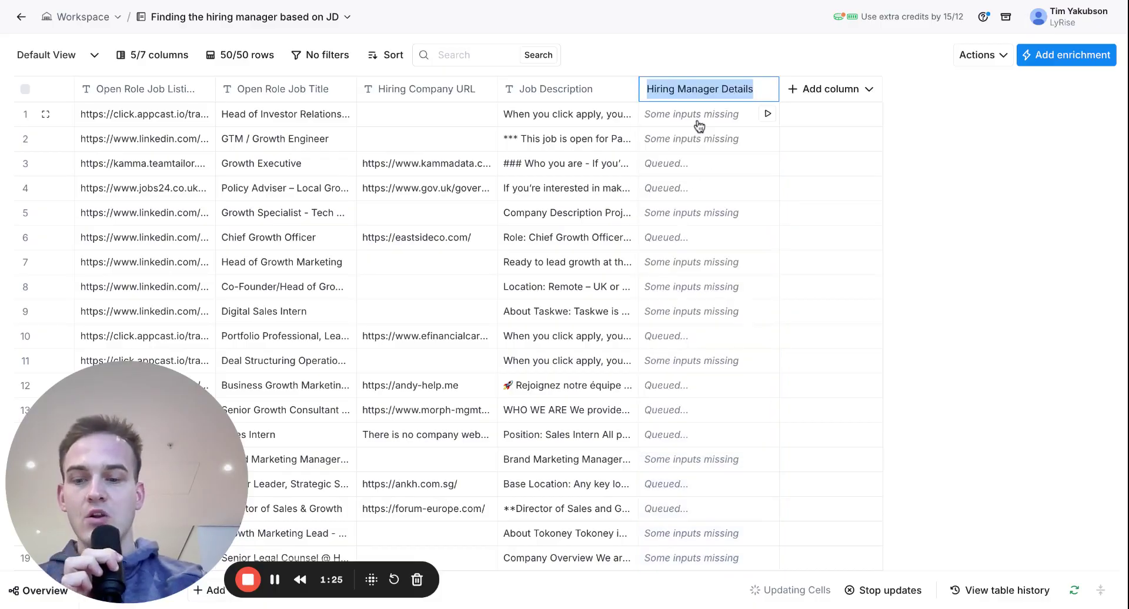
{"action": "type", "text": "Step"}
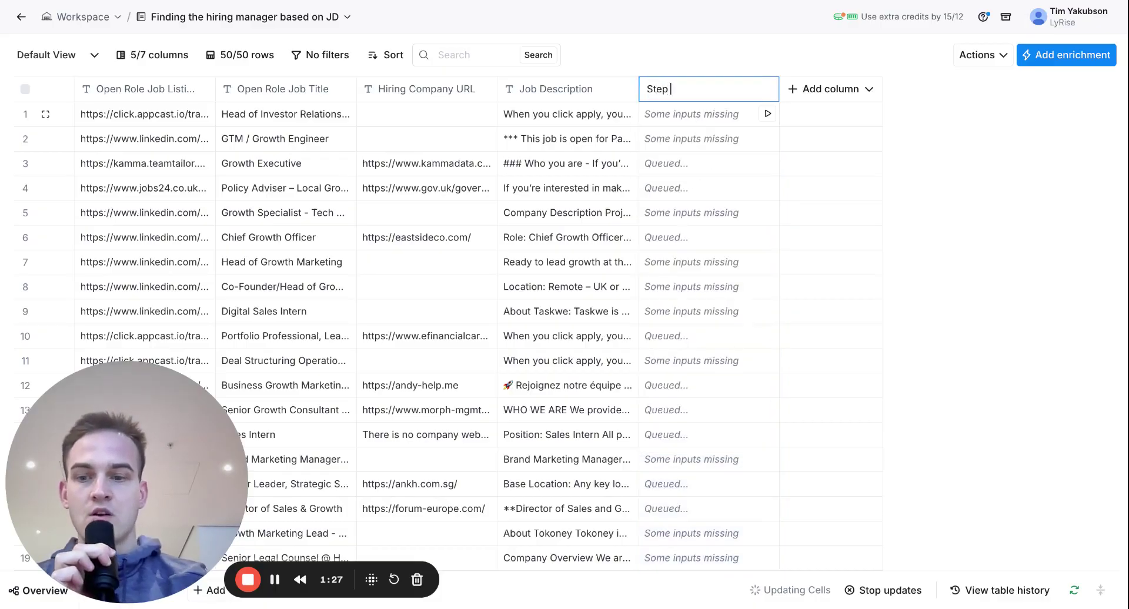
{"action": "type", "text": " 1"}
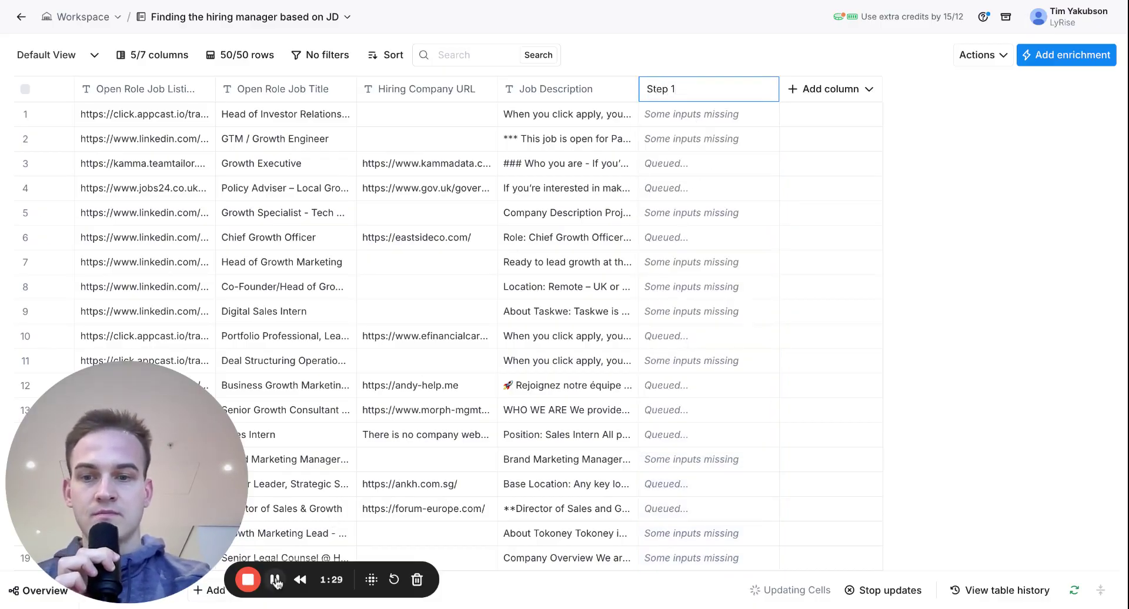
{"action": "key", "text": "ctrl+v"}
{"action": "key", "text": "Return"}
{"action": "left_click_drag", "start_coordinate": [857, 88], "coordinate": [904, 88]}
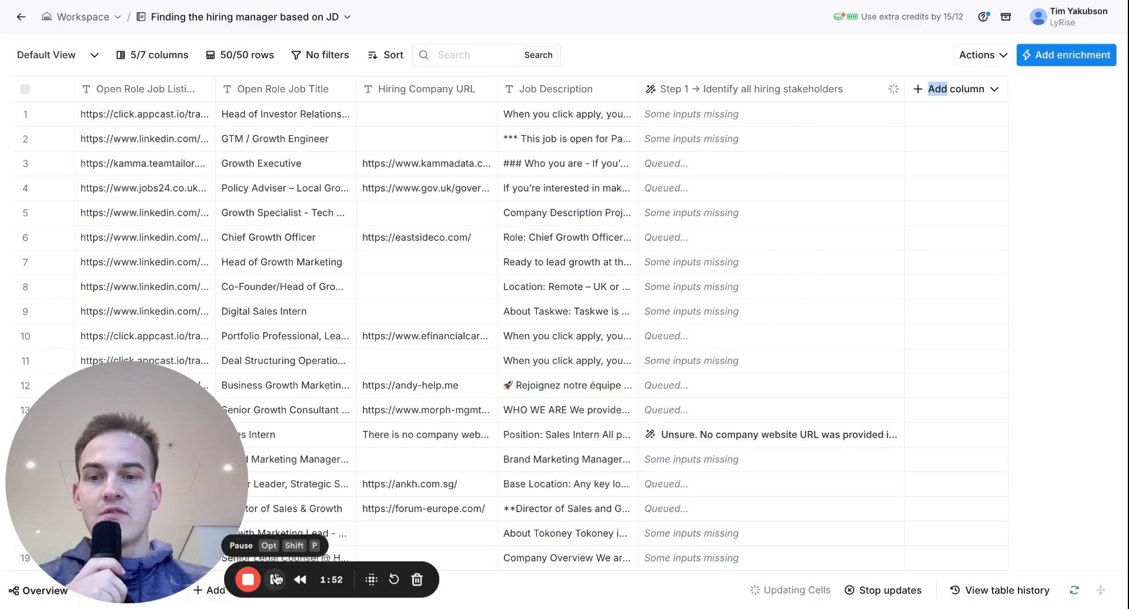
{"action": "left_click", "coordinate": [276, 580]}
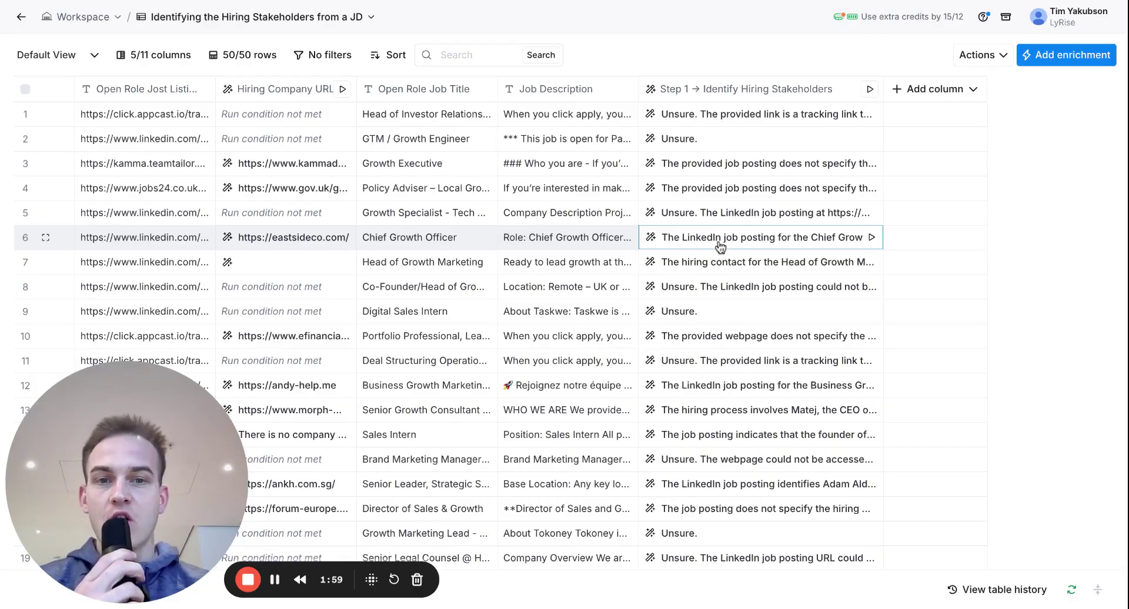
Read the response details of the Step 1 → Identify Hiring Stakeholders cells in rows 6, 13 and 16
{"action": "left_click", "coordinate": [686, 242]}
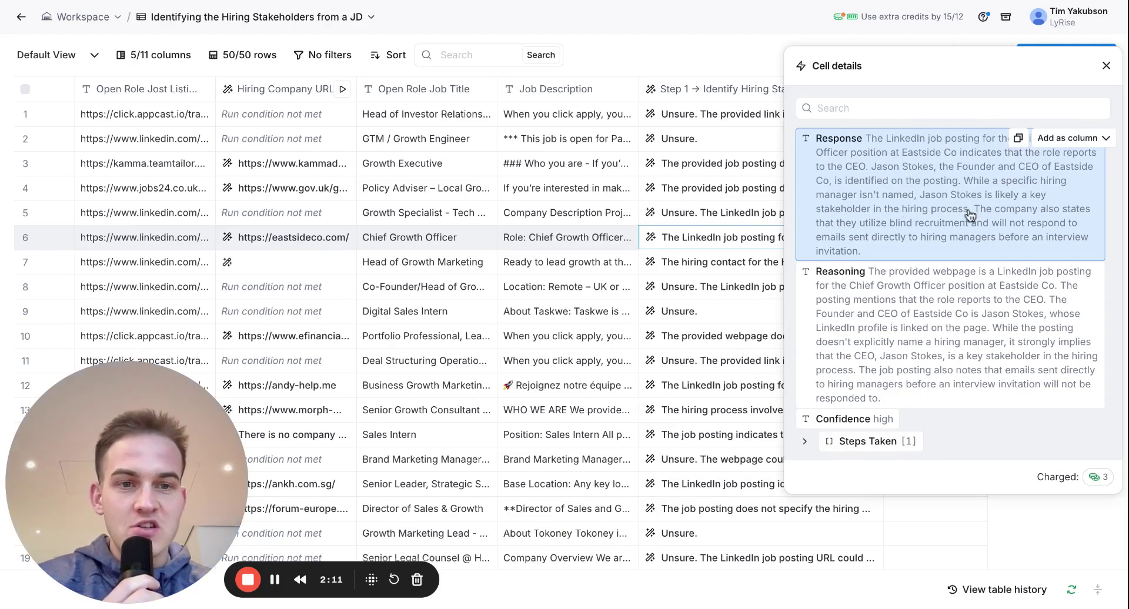
{"action": "left_click", "coordinate": [1107, 76]}
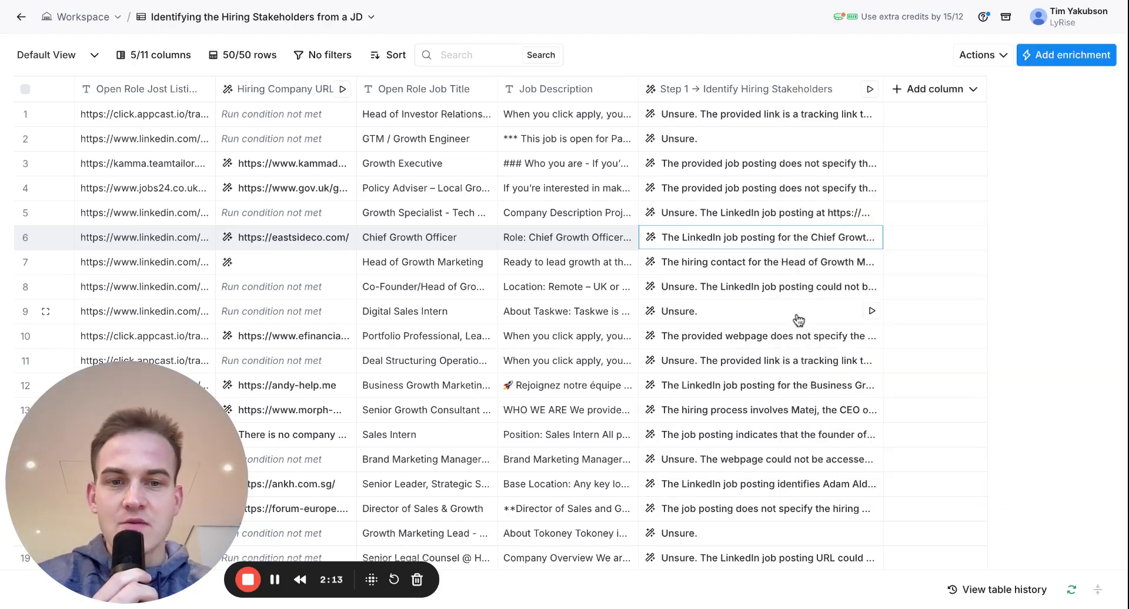
{"action": "scroll", "coordinate": [795, 320], "scroll_direction": "down", "scroll_amount": 1}
{"action": "left_click", "coordinate": [722, 396]}
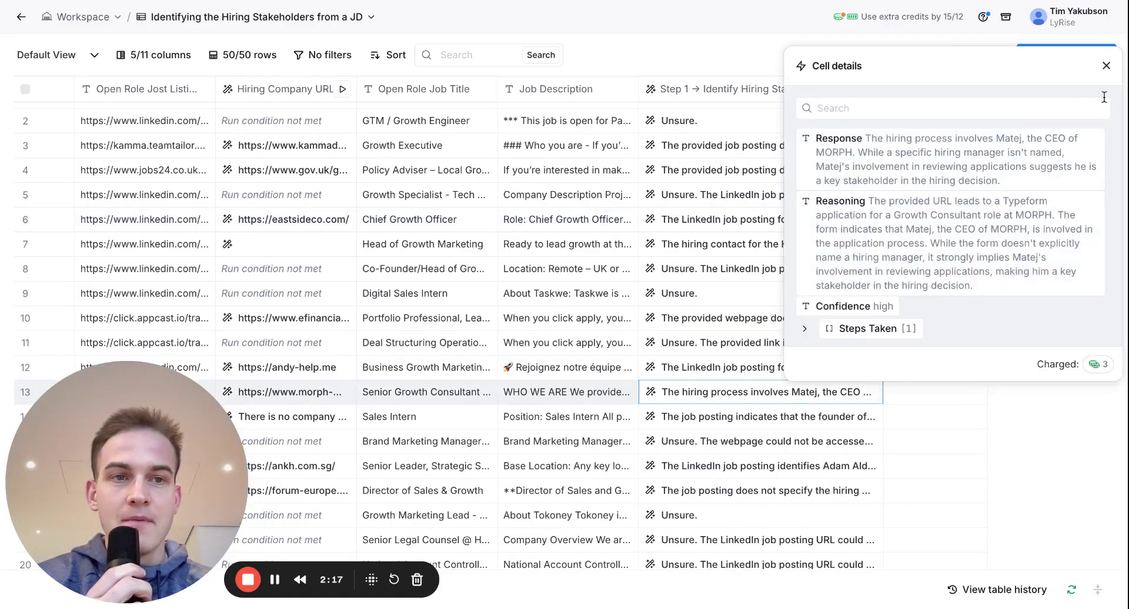
{"action": "left_click", "coordinate": [1108, 66]}
{"action": "scroll", "coordinate": [675, 412], "scroll_direction": "down", "scroll_amount": 1}
{"action": "left_click", "coordinate": [751, 447]}
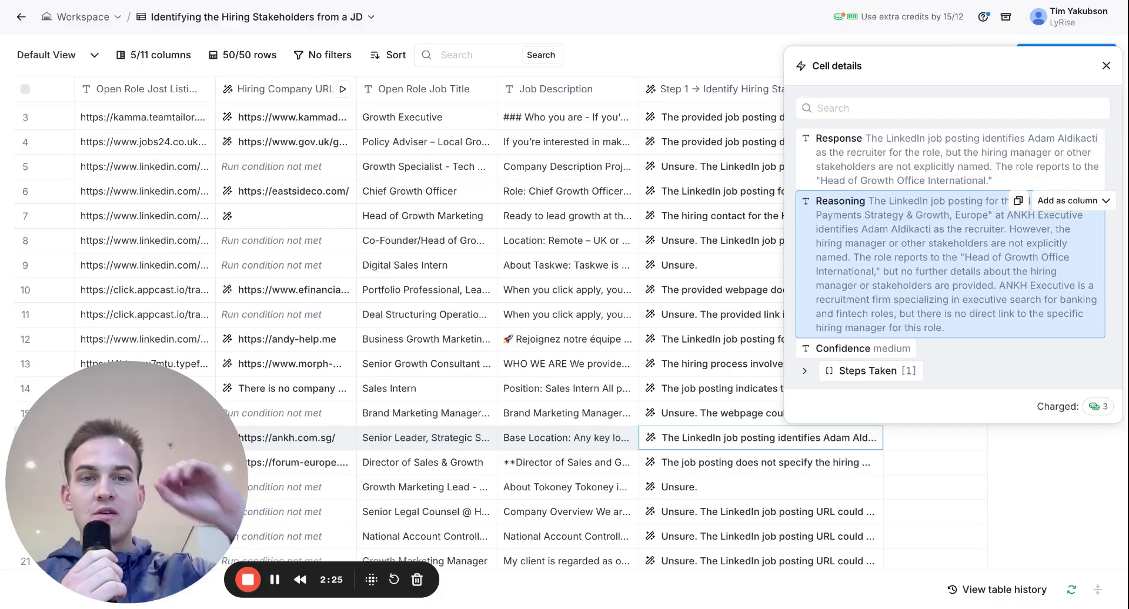
{"action": "left_click", "coordinate": [1105, 66]}
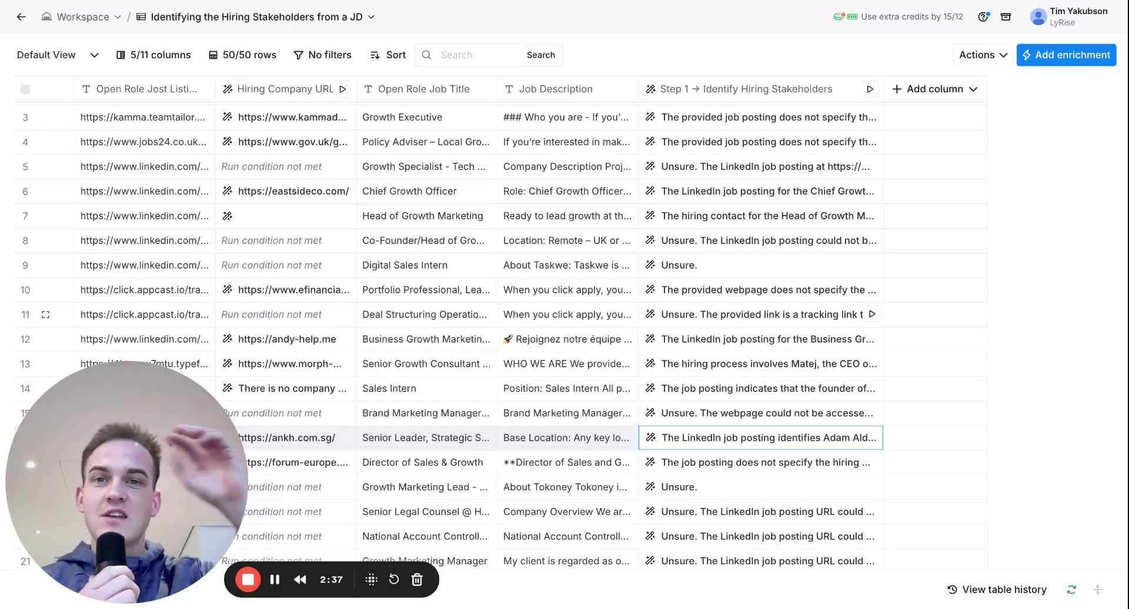
Switch to the prompt document in Google Docs and review step 2, "Break it down into name of hiring manager"
{"action": "left_click", "coordinate": [572, 1]}
{"action": "scroll", "coordinate": [521, 373], "scroll_direction": "down", "scroll_amount": 2}
{"action": "scroll", "coordinate": [520, 373], "scroll_direction": "down", "scroll_amount": 1}
{"action": "left_click", "coordinate": [586, 329]}
{"action": "scroll", "coordinate": [585, 329], "scroll_direction": "down", "scroll_amount": 1}
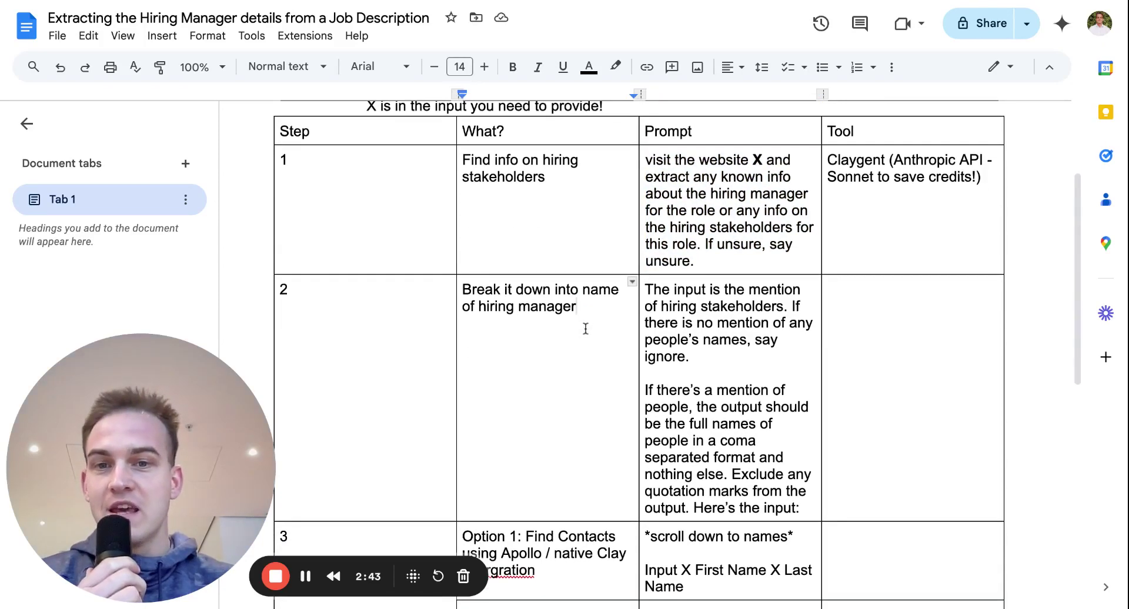
{"action": "key", "text": "ctrl+shift+Left"}
{"action": "key", "text": "ctrl+shift+Left"}
{"action": "key", "text": "ctrl+shift+Left"}
{"action": "key", "text": "ctrl+shift+Left"}
{"action": "key", "text": "ctrl+shift+Left"}
{"action": "key", "text": "ctrl+shift+Left"}
{"action": "key", "text": "ctrl+shift+Left"}
{"action": "key", "text": "ctrl+shift+Left"}
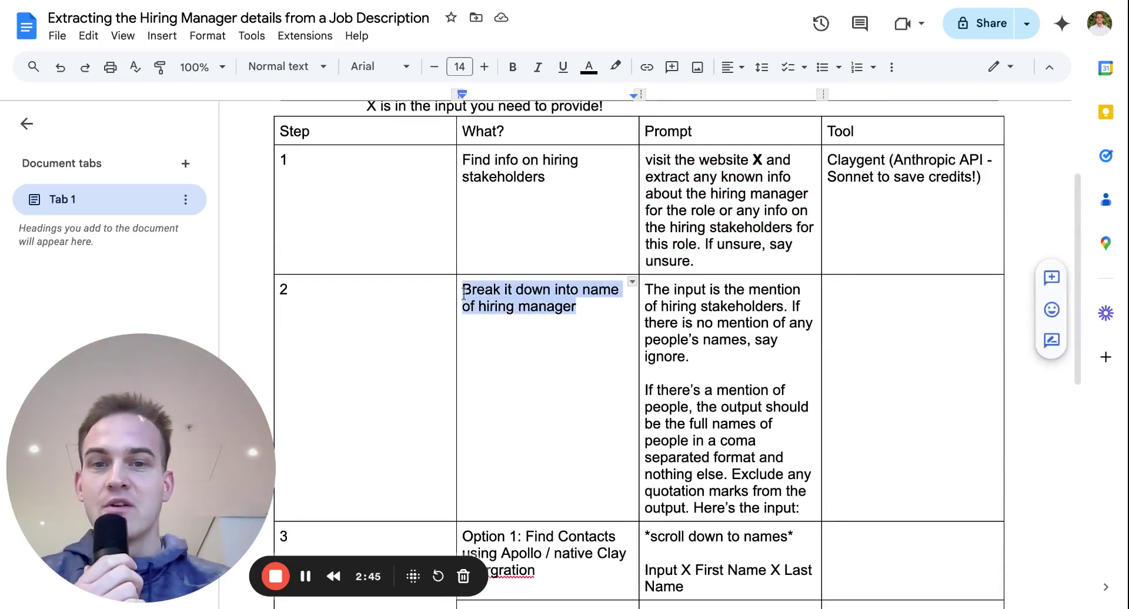
{"action": "left_click", "coordinate": [583, 315]}
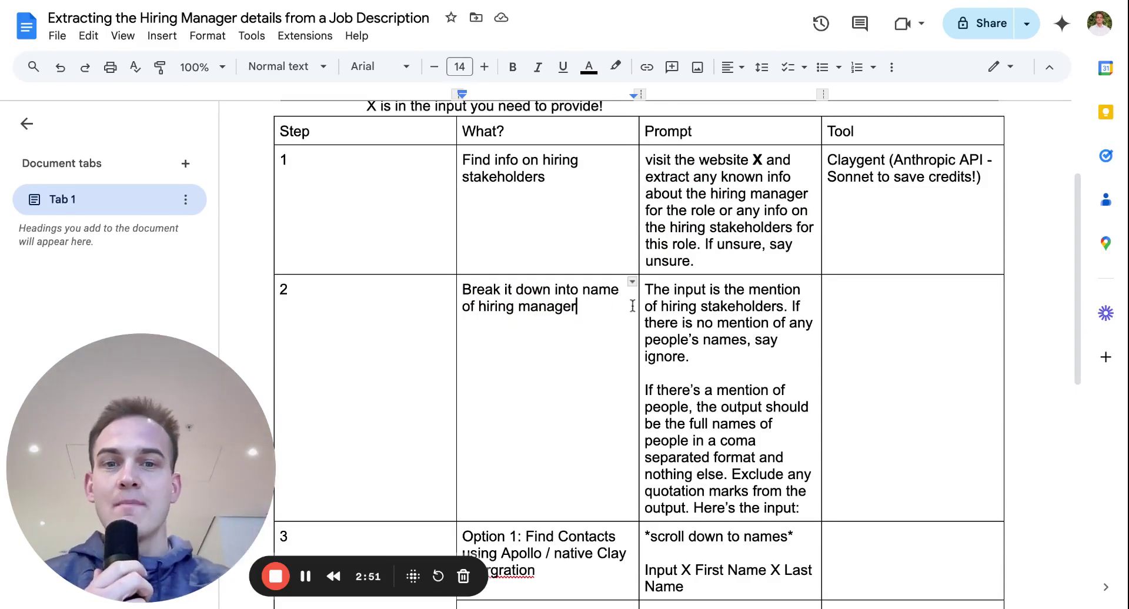
Copy the full step 2 prompt that extracts people's full names from the mention of hiring stakeholders
{"action": "scroll", "coordinate": [657, 272], "scroll_direction": "down", "scroll_amount": 1}
{"action": "left_click", "coordinate": [647, 263]}
{"action": "key", "text": "shift+Down"}
{"action": "key", "text": "shift+Down"}
{"action": "key", "text": "shift+Down"}
{"action": "key", "text": "shift+Down"}
{"action": "key", "text": "shift+Down"}
{"action": "key", "text": "shift+Down"}
{"action": "key", "text": "shift+Down"}
{"action": "key", "text": "shift+Down"}
{"action": "key", "text": "shift+Down"}
{"action": "key", "text": "shift+Down"}
{"action": "key", "text": "shift+Down"}
{"action": "key", "text": "shift+Down"}
{"action": "key", "text": "shift+Down"}
{"action": "key", "text": "ctrl+c"}
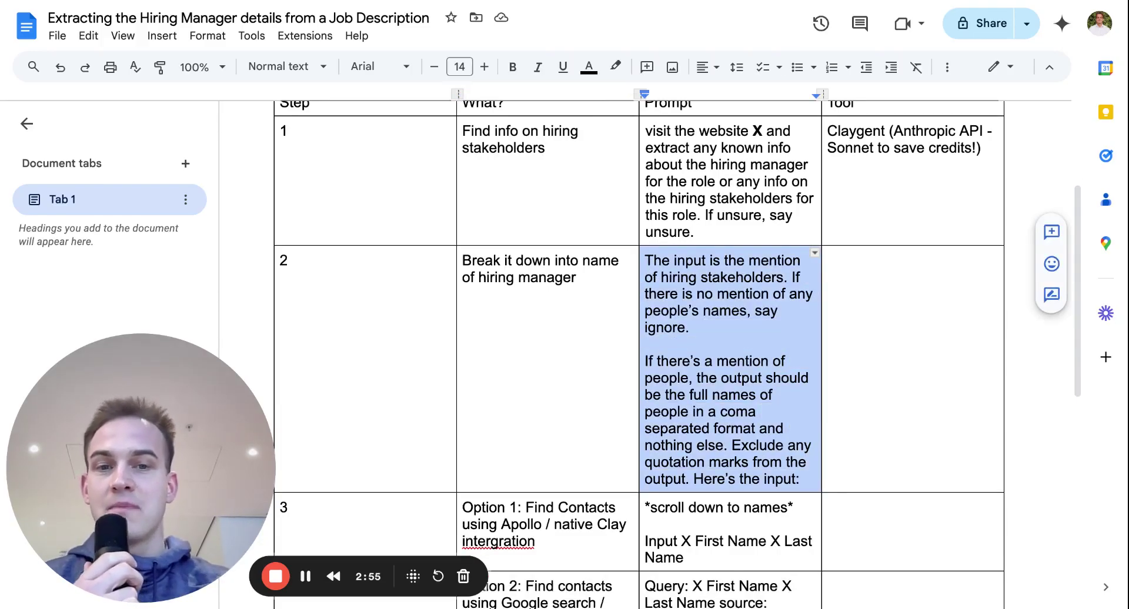
{"action": "left_click", "coordinate": [779, 398]}
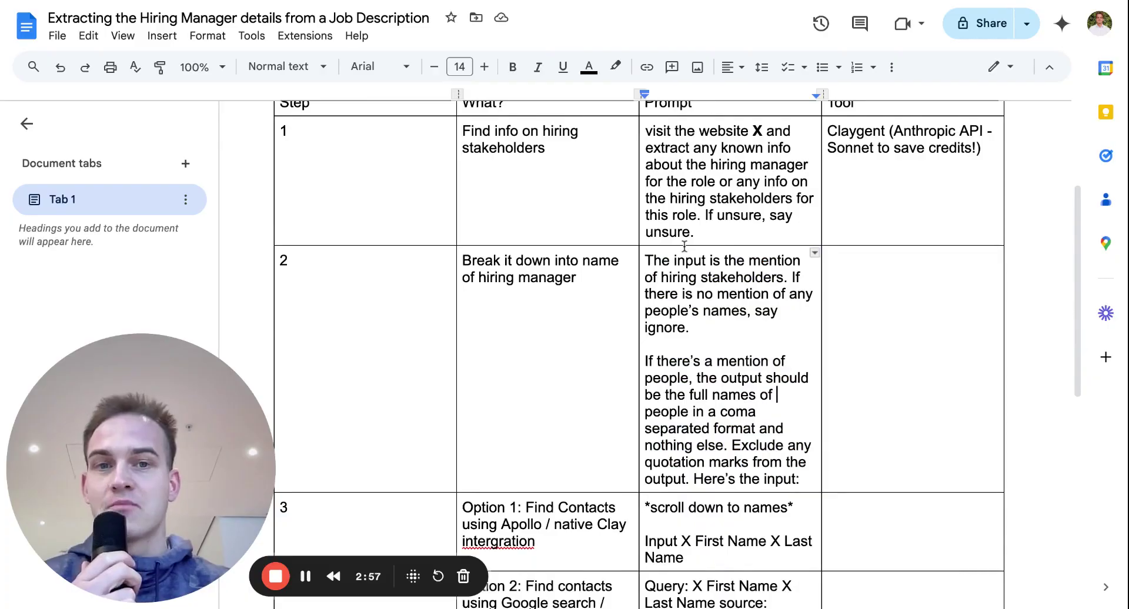
Return to the Clay table and add the "ChatGPT: Generate text" enrichment
{"action": "scroll", "coordinate": [683, 246], "scroll_direction": "up", "scroll_amount": 1}
{"action": "key", "text": "ctrl+Tab"}
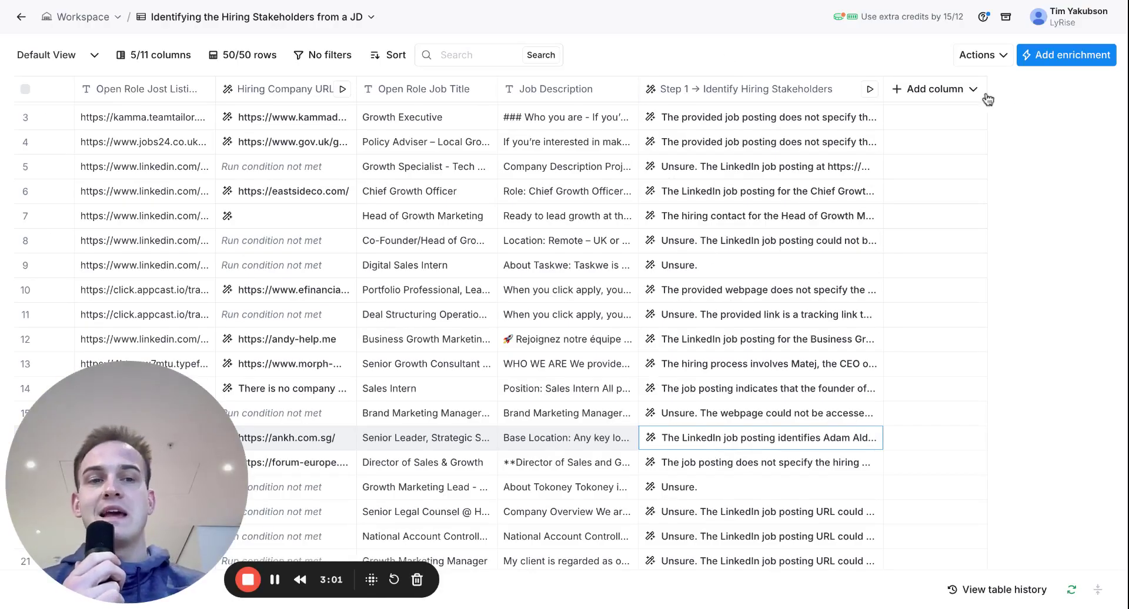
{"action": "left_click", "coordinate": [1065, 61]}
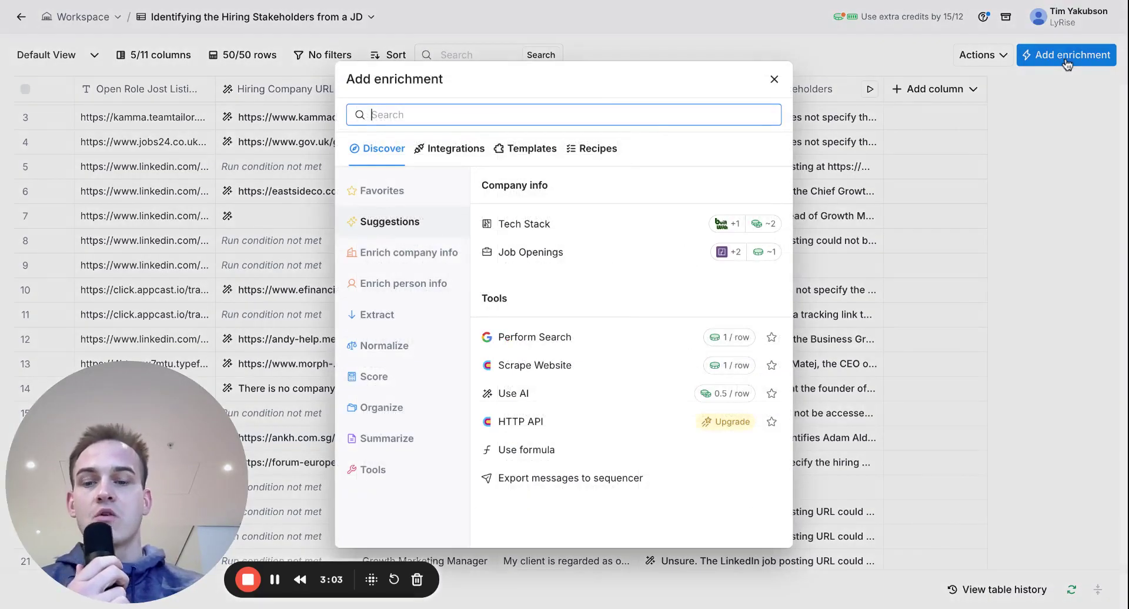
{"action": "type", "text": "chatg"}
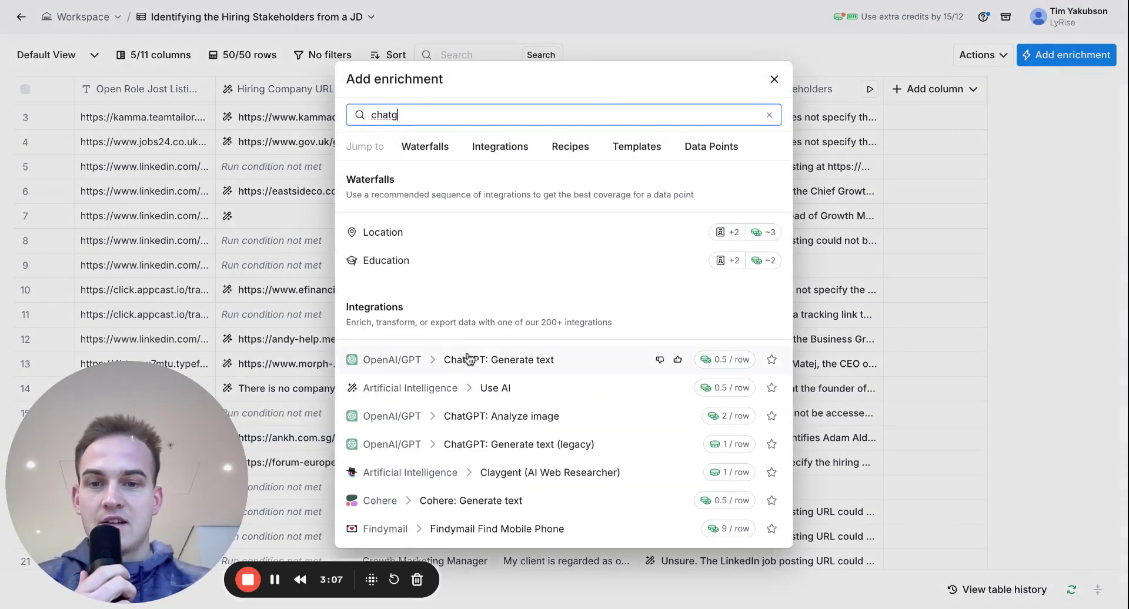
{"action": "left_click", "coordinate": [486, 366]}
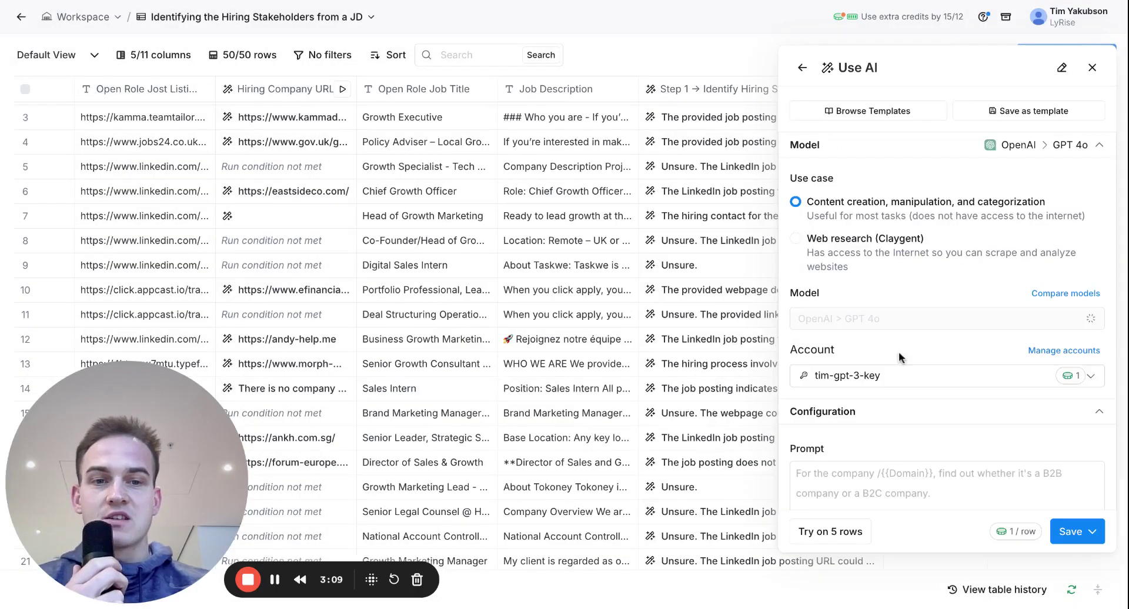
Insert the copied step 2 name-extraction text as the prompt of the new AI enrichment
{"action": "scroll", "coordinate": [899, 352], "scroll_direction": "down", "scroll_amount": 3}
{"action": "left_click", "coordinate": [865, 362]}
{"action": "key", "text": "ctrl+v"}
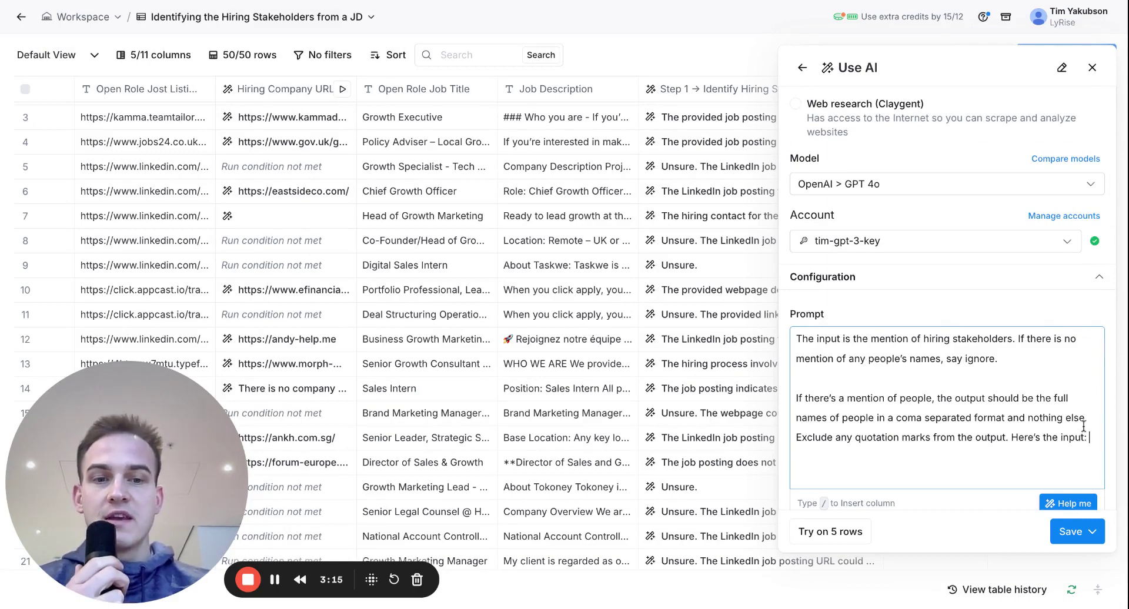
Insert the response output of the "Step 1 → Identify Hiring Stakeholders" column after "Here's the input:" in the prompt
{"action": "scroll", "coordinate": [696, 279], "scroll_direction": "right", "scroll_amount": 3}
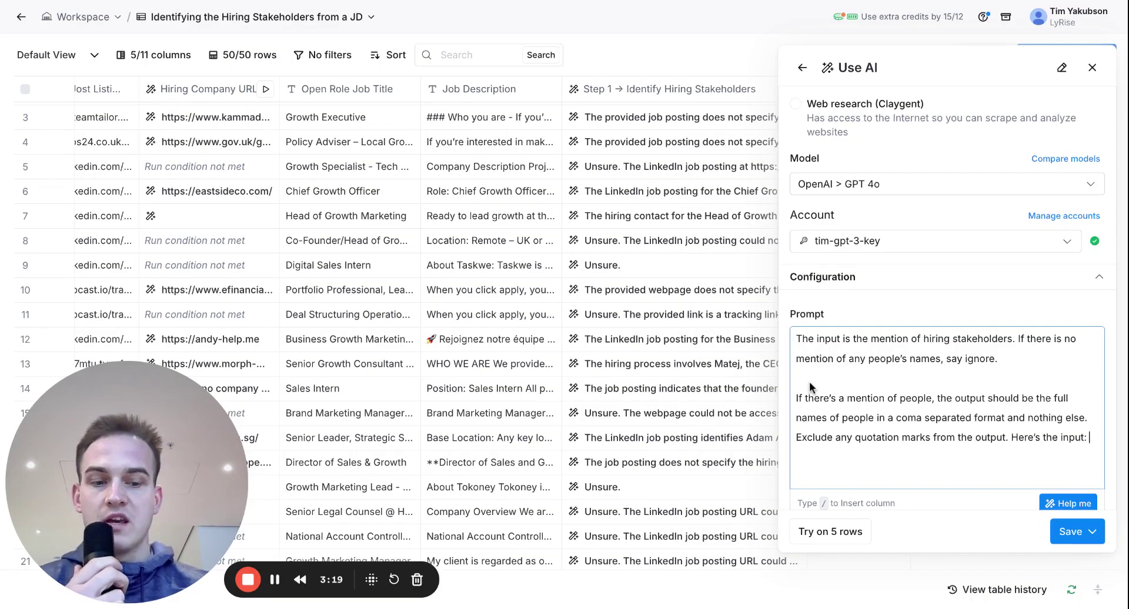
{"action": "type", "text": "/"}
{"action": "scroll", "coordinate": [955, 485], "scroll_direction": "down", "scroll_amount": 5}
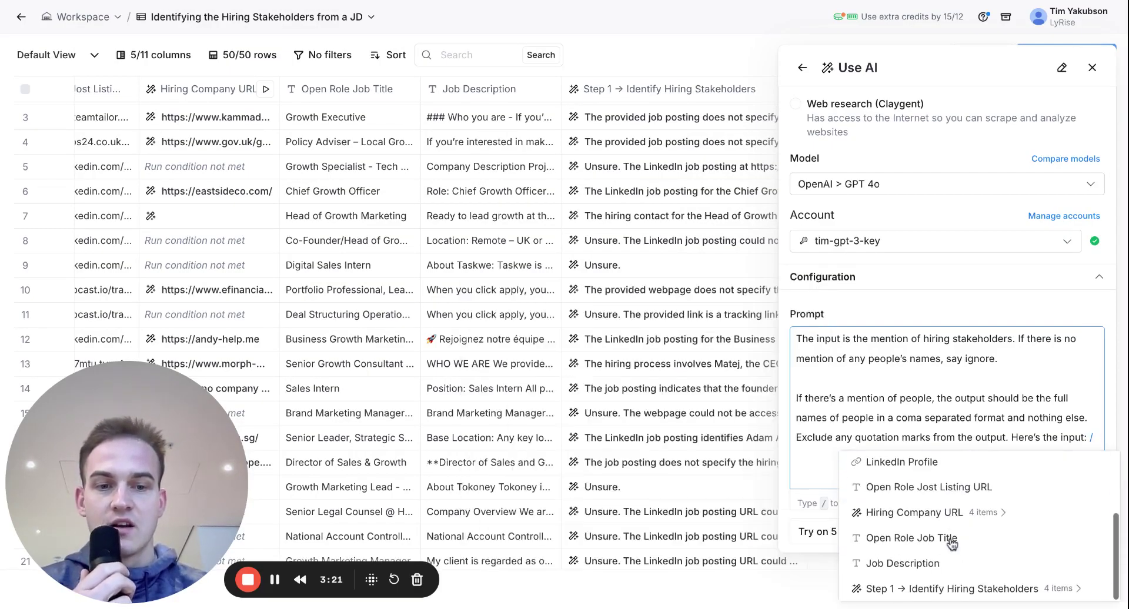
{"action": "left_click", "coordinate": [934, 590]}
{"action": "left_click", "coordinate": [903, 513]}
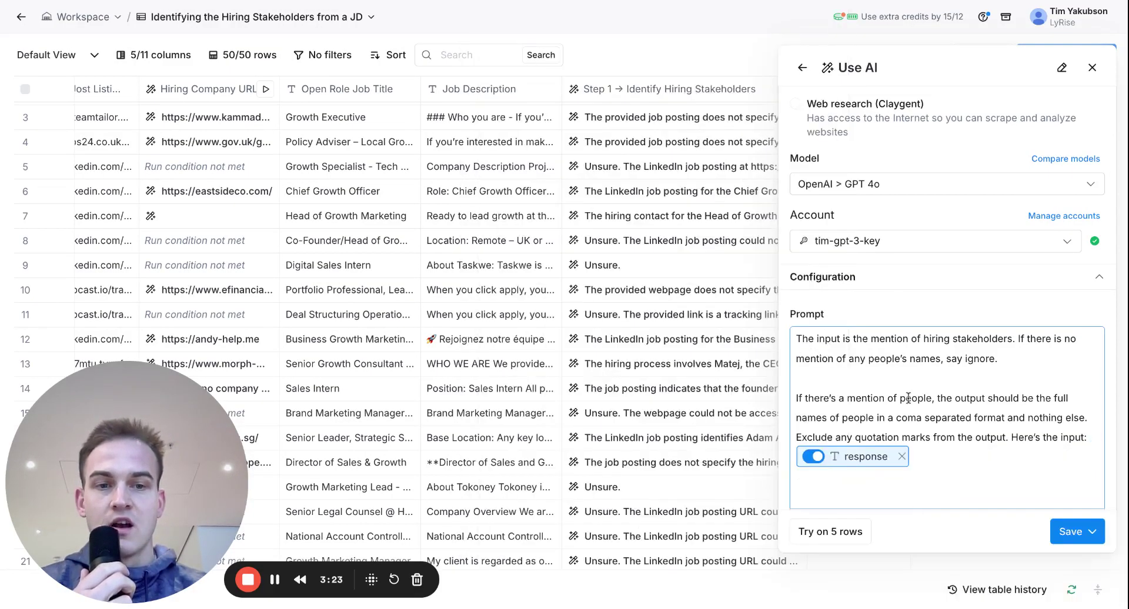
{"action": "left_click", "coordinate": [860, 373]}
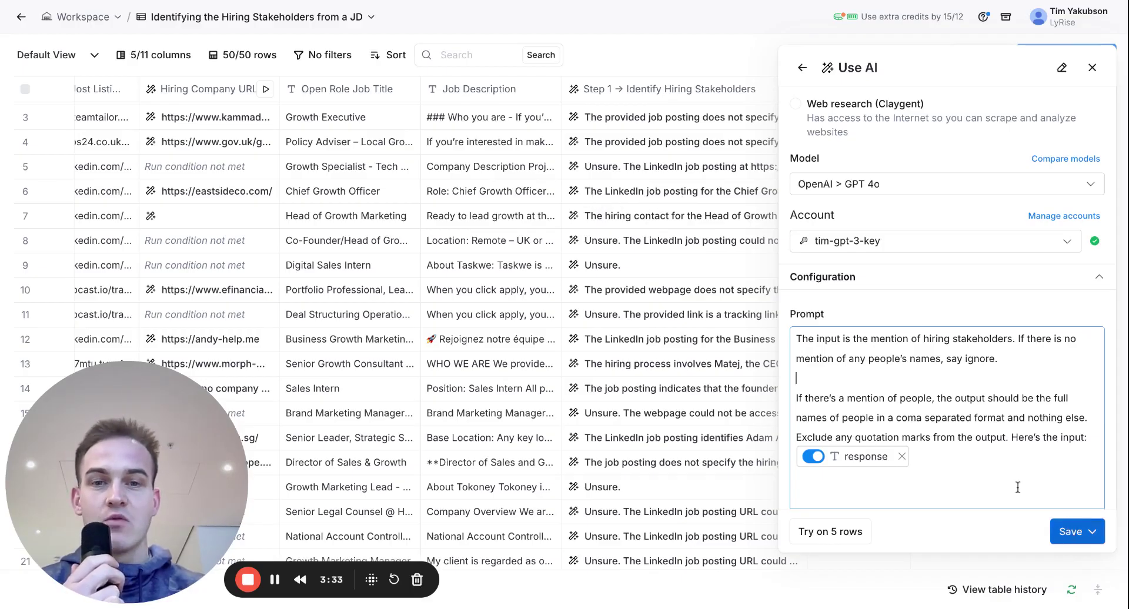
In the AI formula generator for the run condition, enter "only run if" the Step 1 response "does not contain "unsure""
{"action": "scroll", "coordinate": [967, 450], "scroll_direction": "down", "scroll_amount": 3}
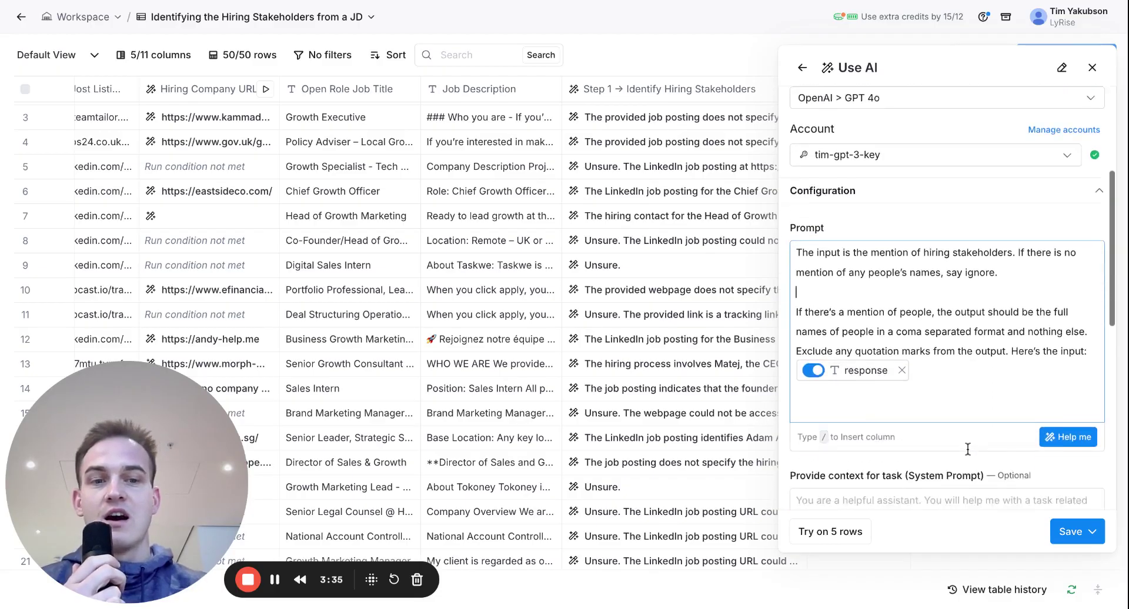
{"action": "scroll", "coordinate": [563, 241], "scroll_direction": "right", "scroll_amount": 1}
{"action": "scroll", "coordinate": [563, 241], "scroll_direction": "right", "scroll_amount": 2}
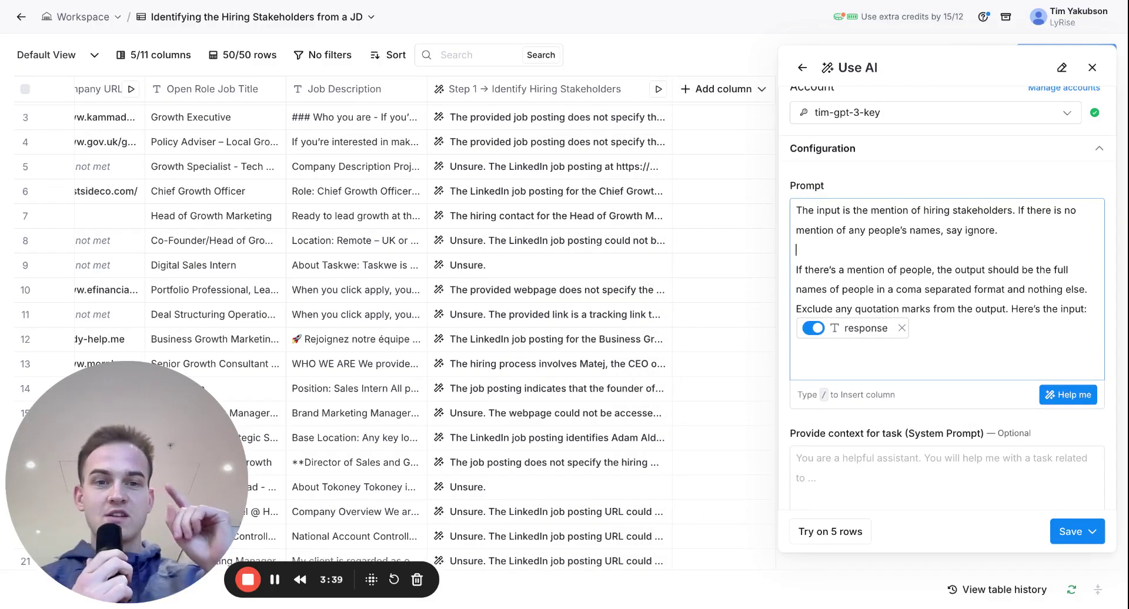
{"action": "scroll", "coordinate": [946, 282], "scroll_direction": "down", "scroll_amount": 10}
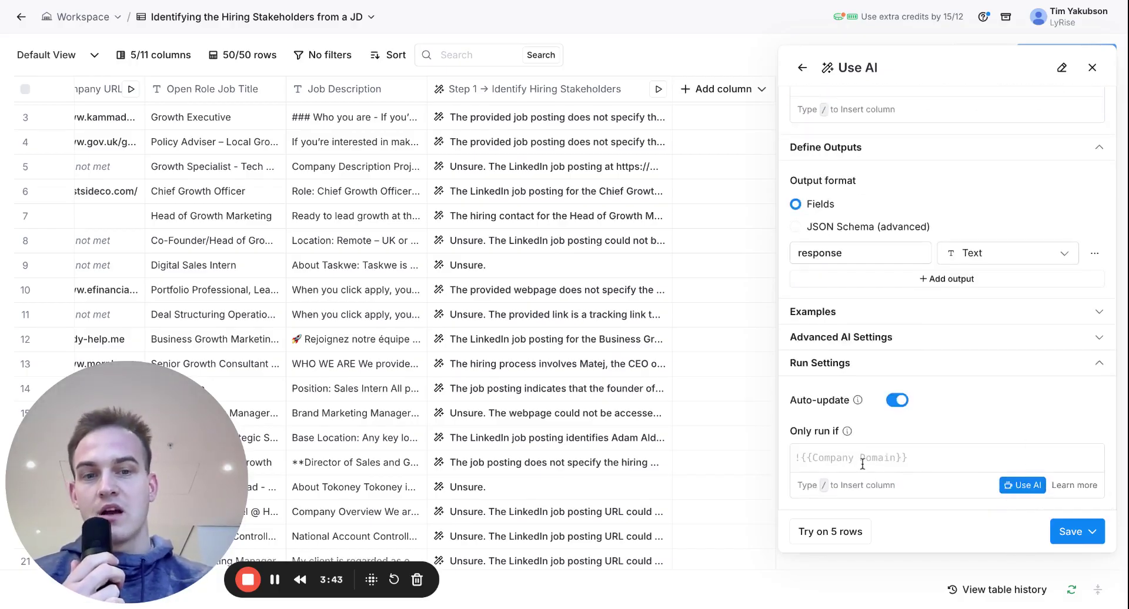
{"action": "left_click", "coordinate": [1023, 487]}
{"action": "left_click", "coordinate": [377, 204]}
{"action": "type", "text": "only"}
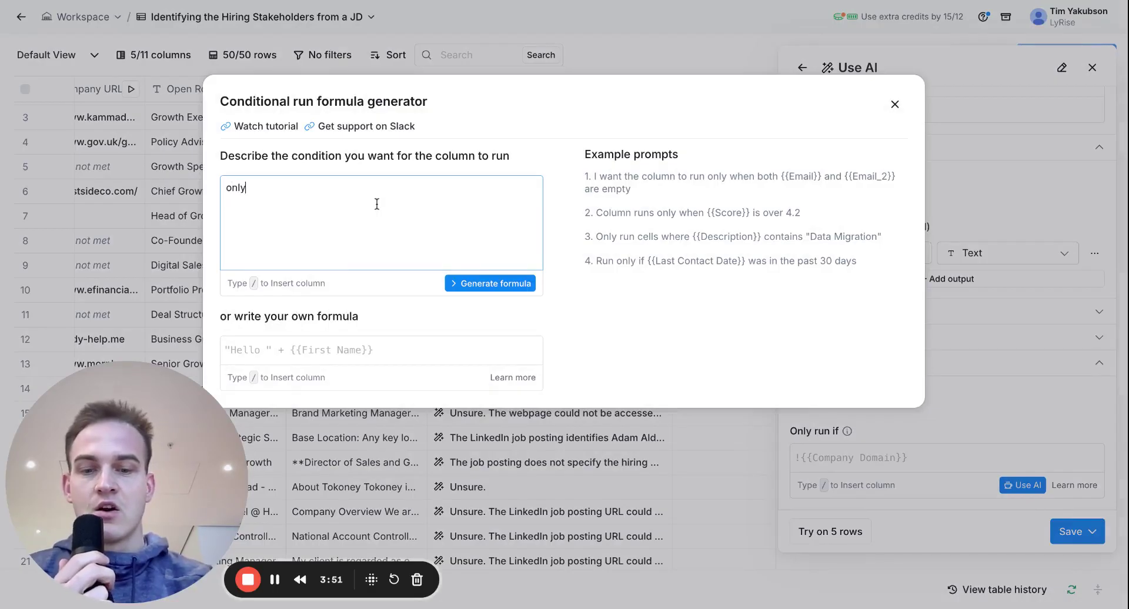
{"action": "type", "text": " run if "}
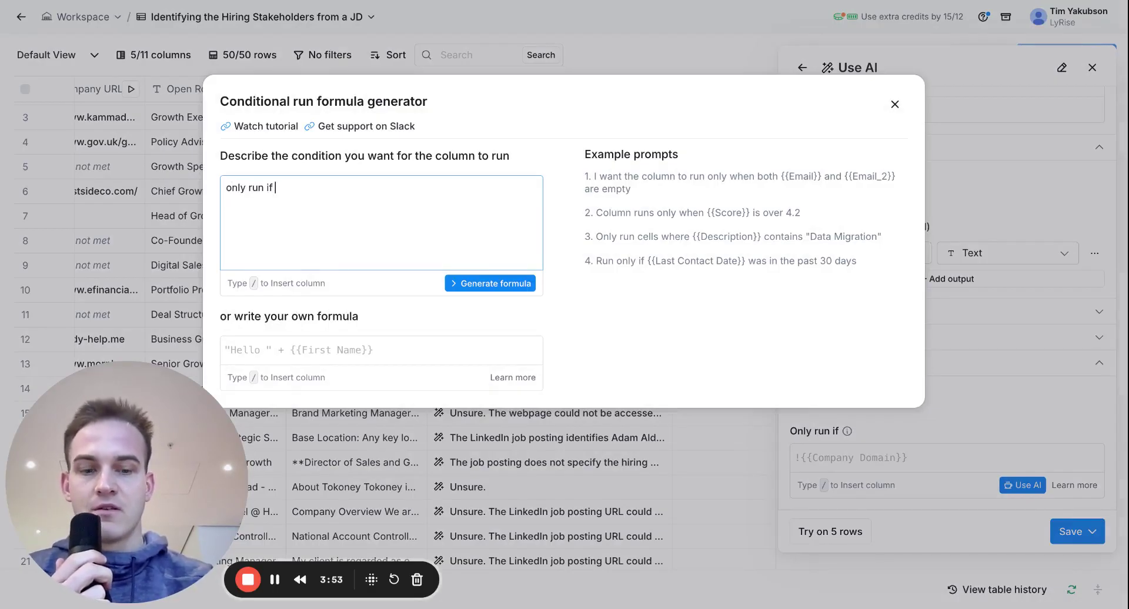
{"action": "type", "text": "/"}
{"action": "left_click", "coordinate": [345, 434]}
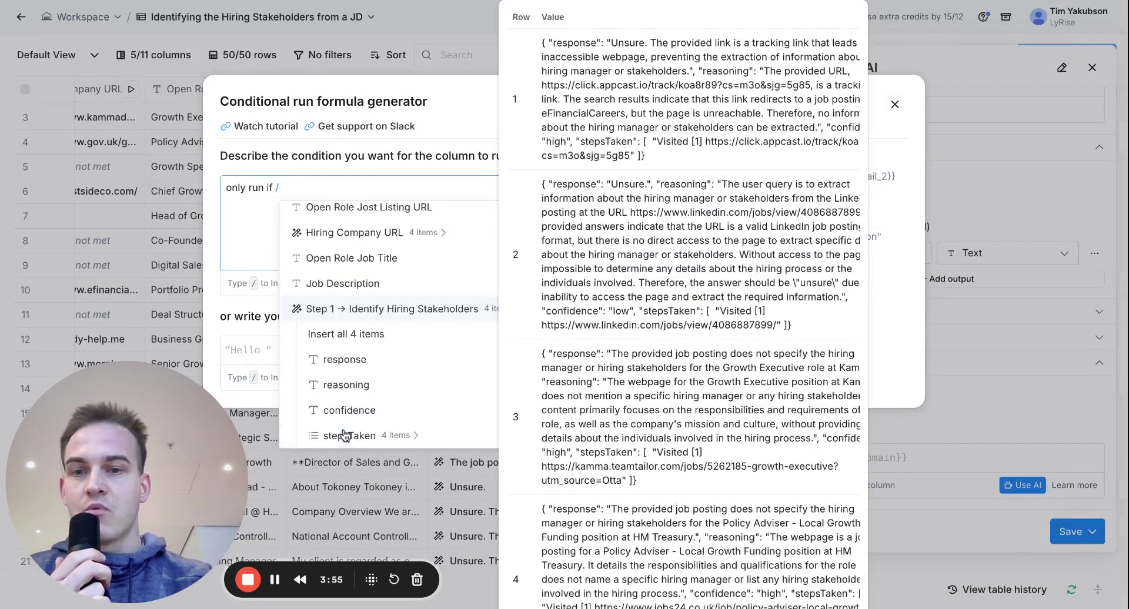
{"action": "left_click", "coordinate": [348, 360]}
{"action": "type", "text": "does not contain \"unsure"}
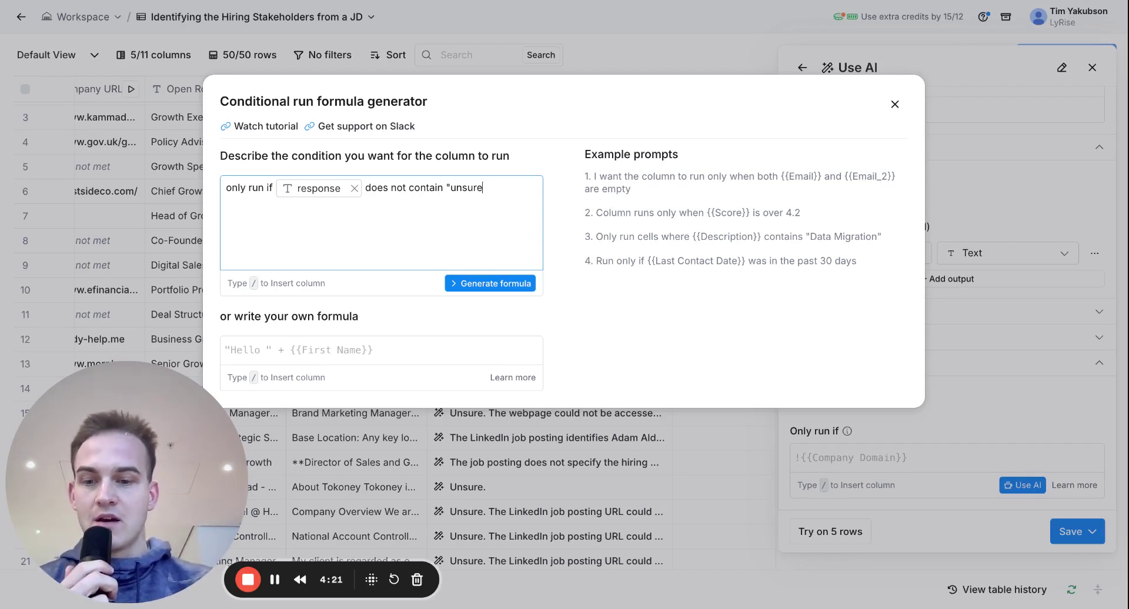
{"action": "type", "text": "\""}
Generate and accept the conditional run formula, and save the enrichment so that it runs on the table rows
{"action": "left_click", "coordinate": [490, 285]}
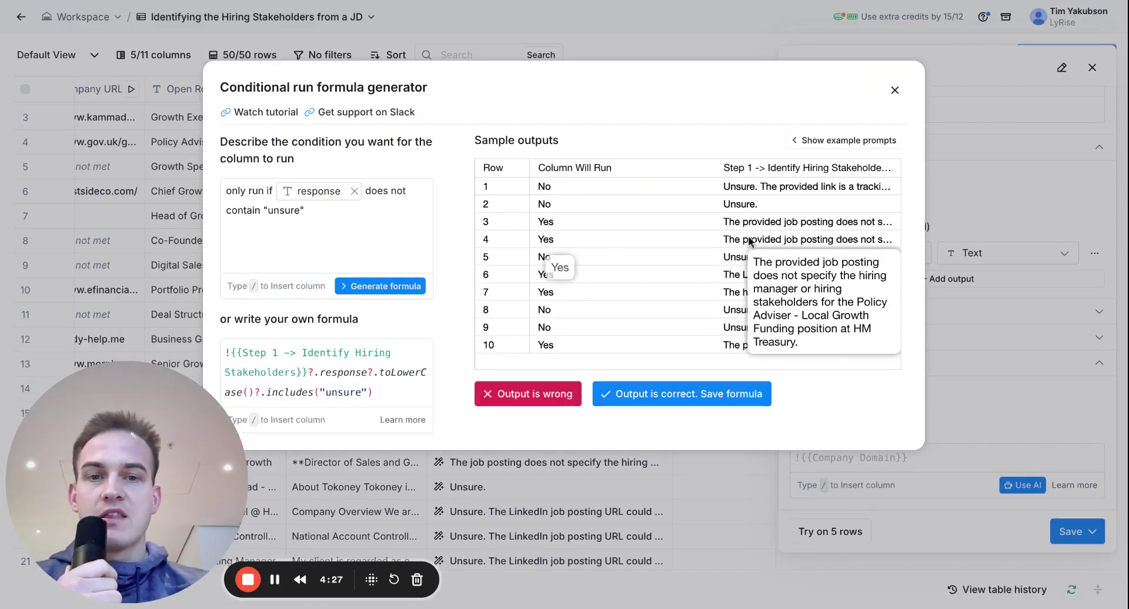
{"action": "left_click", "coordinate": [648, 393]}
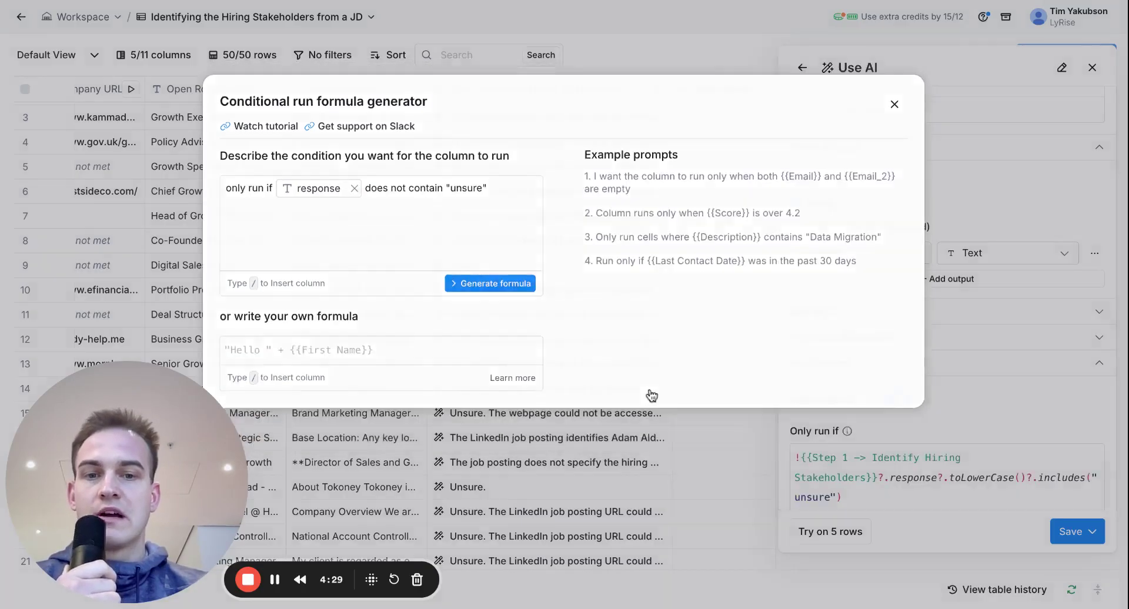
{"action": "left_click", "coordinate": [1070, 532]}
{"action": "left_click", "coordinate": [995, 470]}
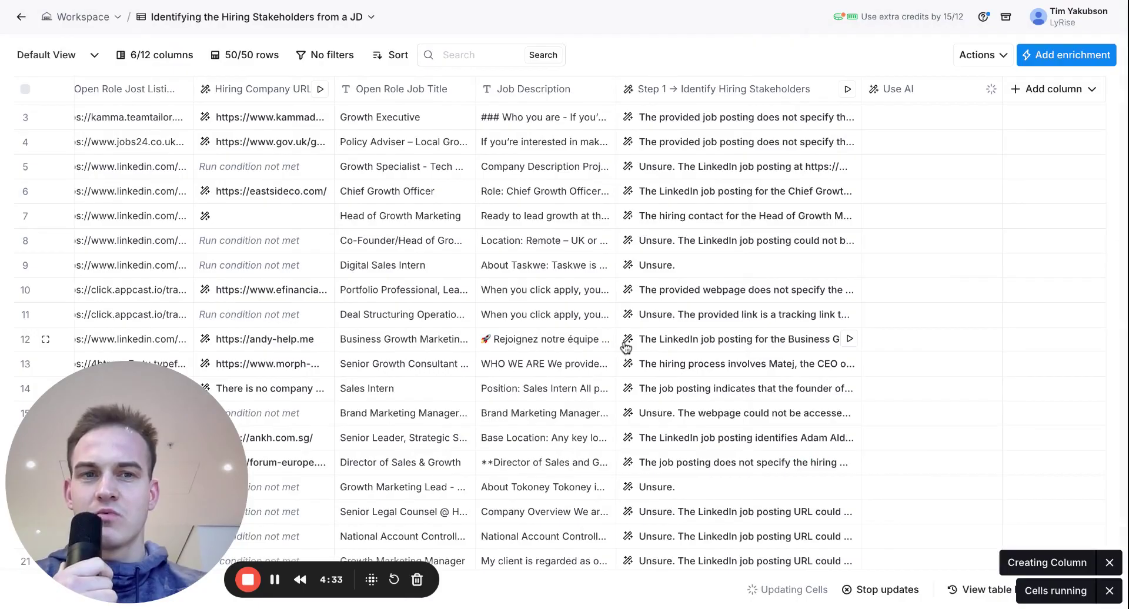
Rename the new AI column as "Step 2 → Extract 1 specific name of hiring stakeholder"
{"action": "left_click", "coordinate": [912, 99]}
{"action": "left_click", "coordinate": [912, 120]}
{"action": "type", "text": "S"}
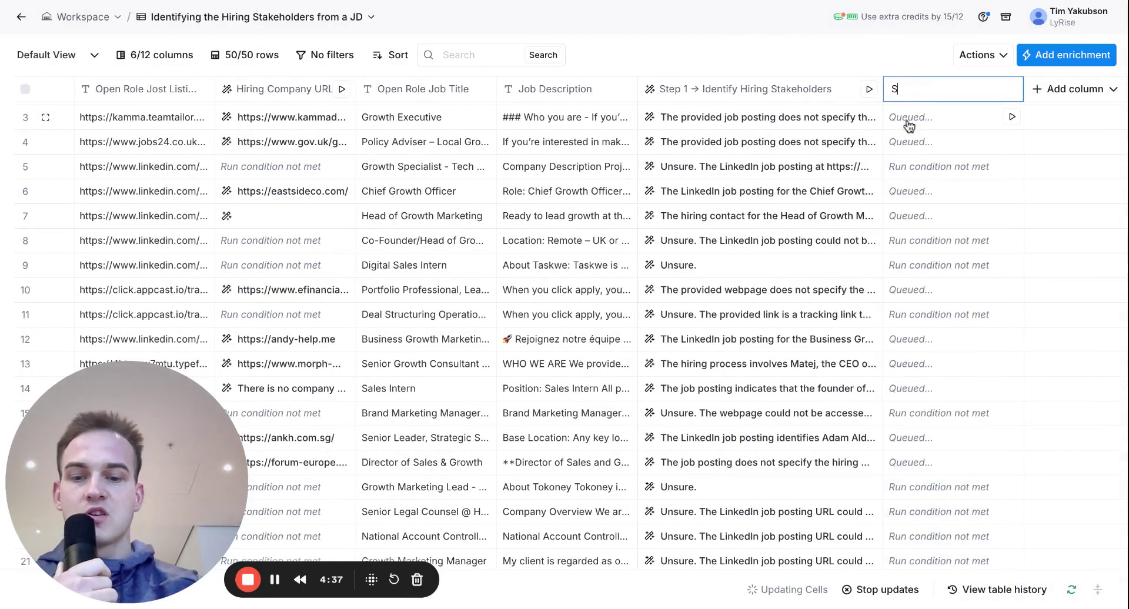
{"action": "type", "text": "tep "}
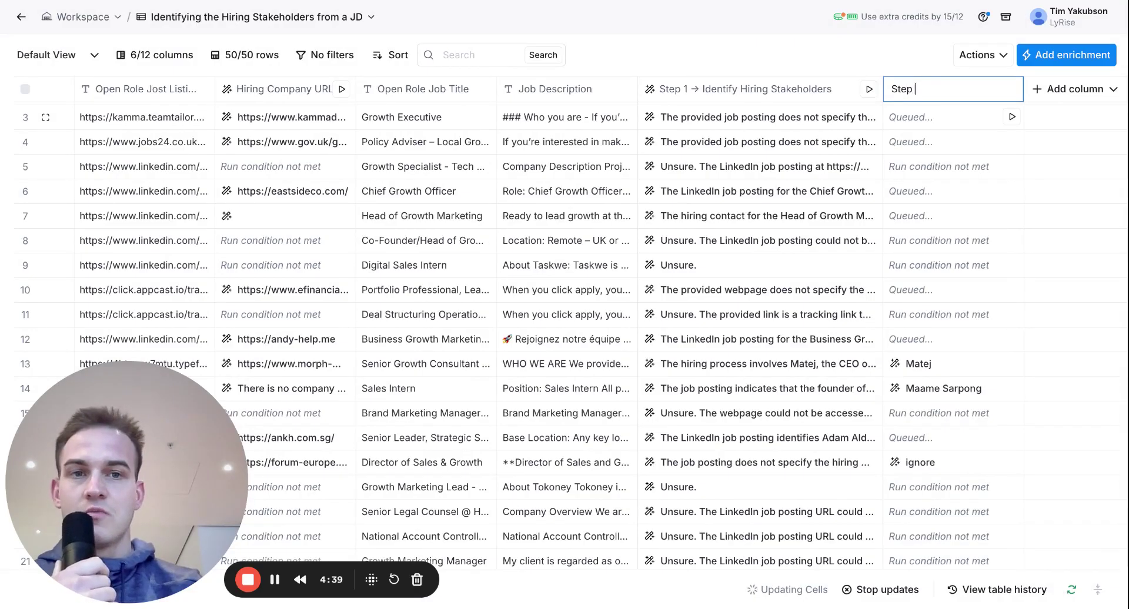
{"action": "type", "text": "2"}
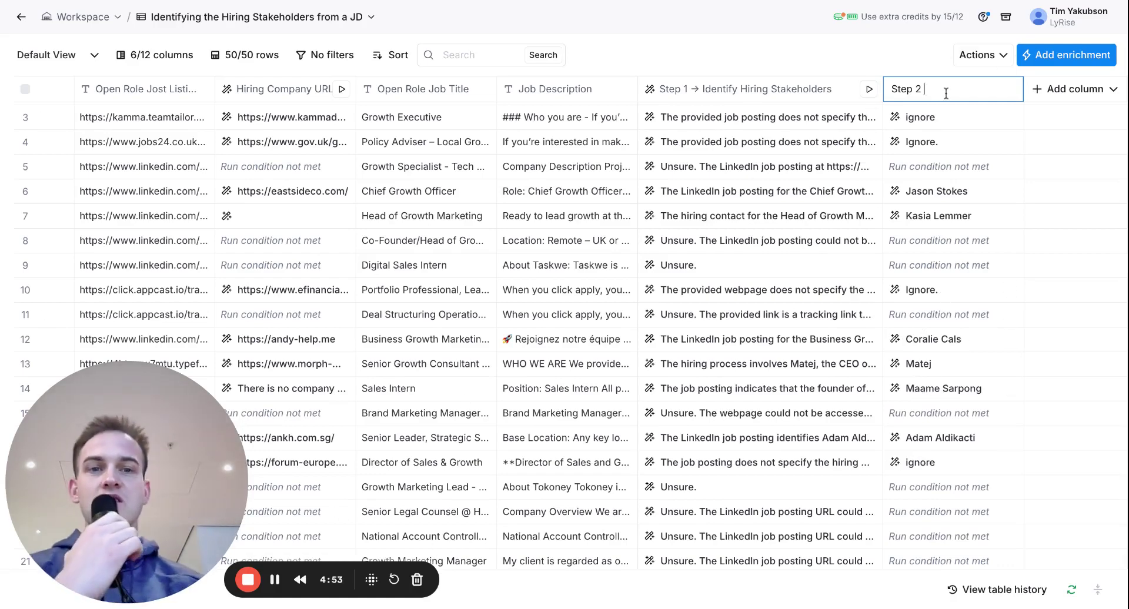
{"action": "key", "text": "Return"}
{"action": "scroll", "coordinate": [319, 361], "scroll_direction": "right", "scroll_amount": 5}
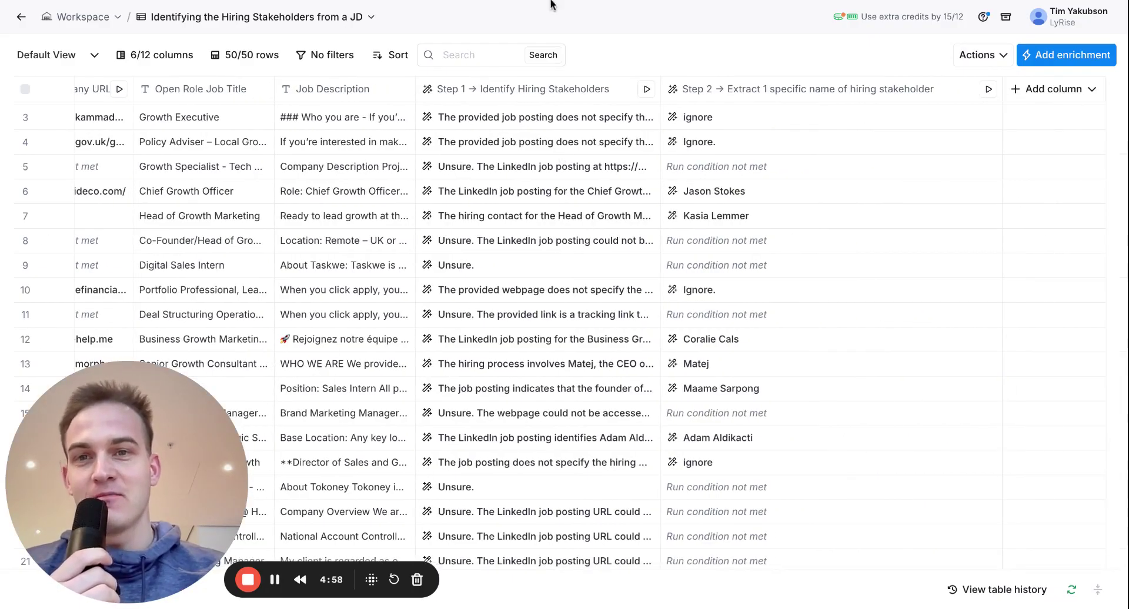
Switch to the prompt document in Google Docs, review the step 3 options for finding contacts, and return to the Clay table
{"action": "key", "text": "ctrl+Tab"}
{"action": "scroll", "coordinate": [470, 319], "scroll_direction": "down", "scroll_amount": 5}
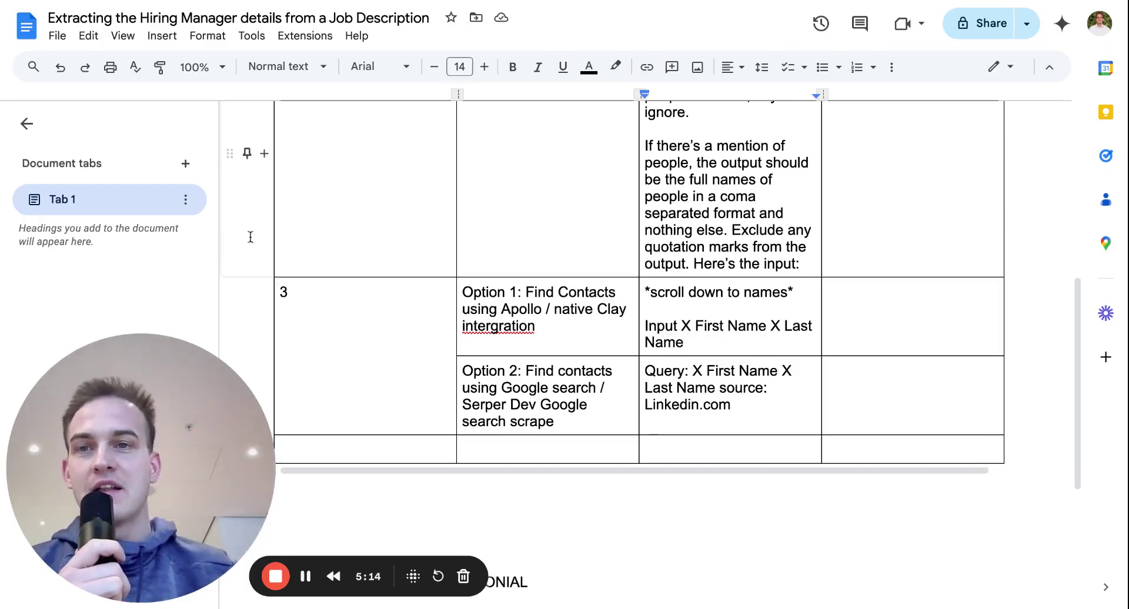
{"action": "key", "text": "super+Tab"}
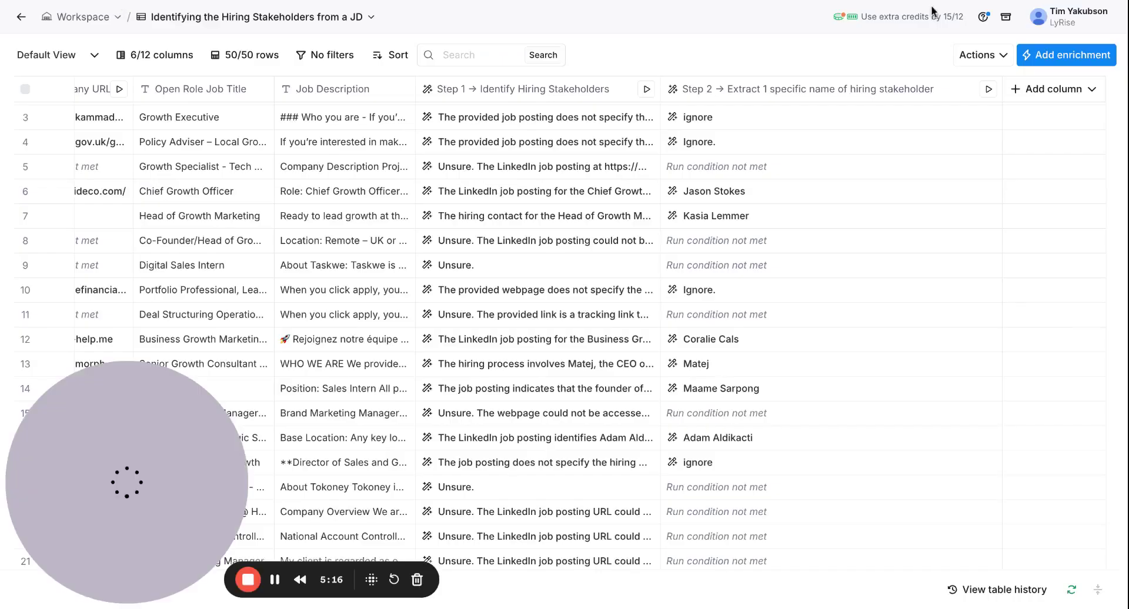
Open the Apollo.io "Find People at Company By Job Title" enrichment, examine its setup inputs, and close it without adding it
{"action": "left_click", "coordinate": [1028, 56]}
{"action": "type", "text": "apollo"}
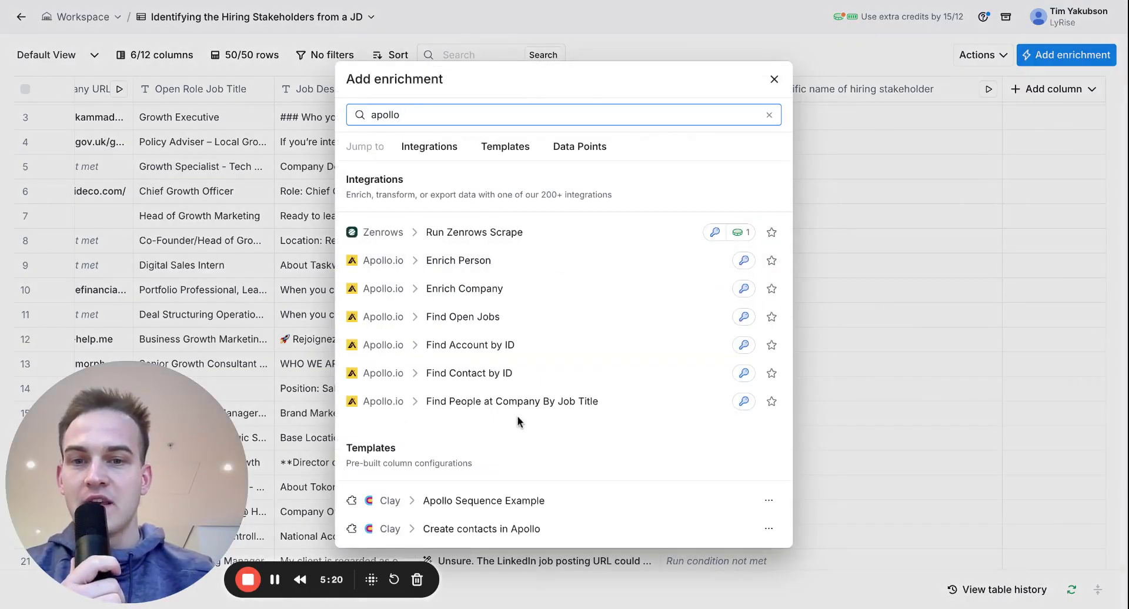
{"action": "left_click", "coordinate": [479, 402]}
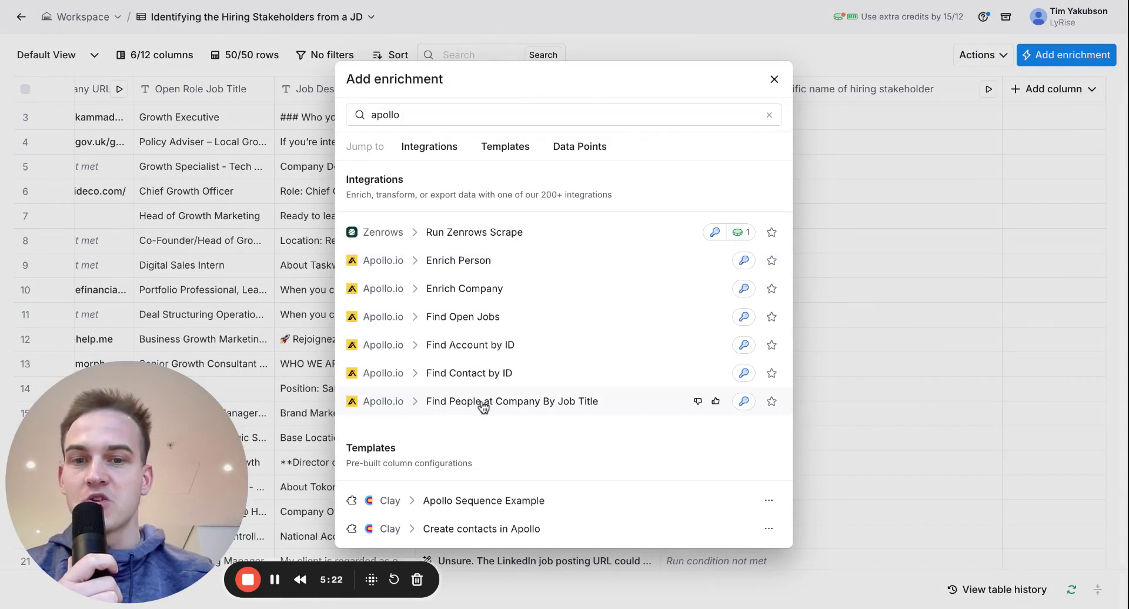
{"action": "scroll", "coordinate": [914, 292], "scroll_direction": "down", "scroll_amount": 2}
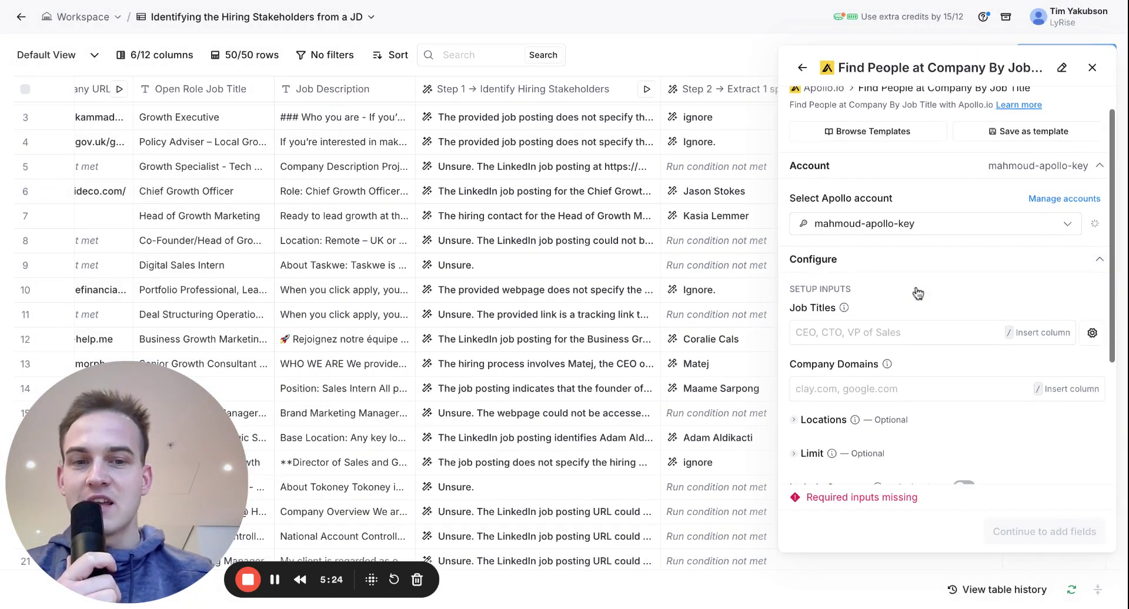
{"action": "left_click", "coordinate": [874, 321]}
{"action": "scroll", "coordinate": [870, 341], "scroll_direction": "down", "scroll_amount": 3}
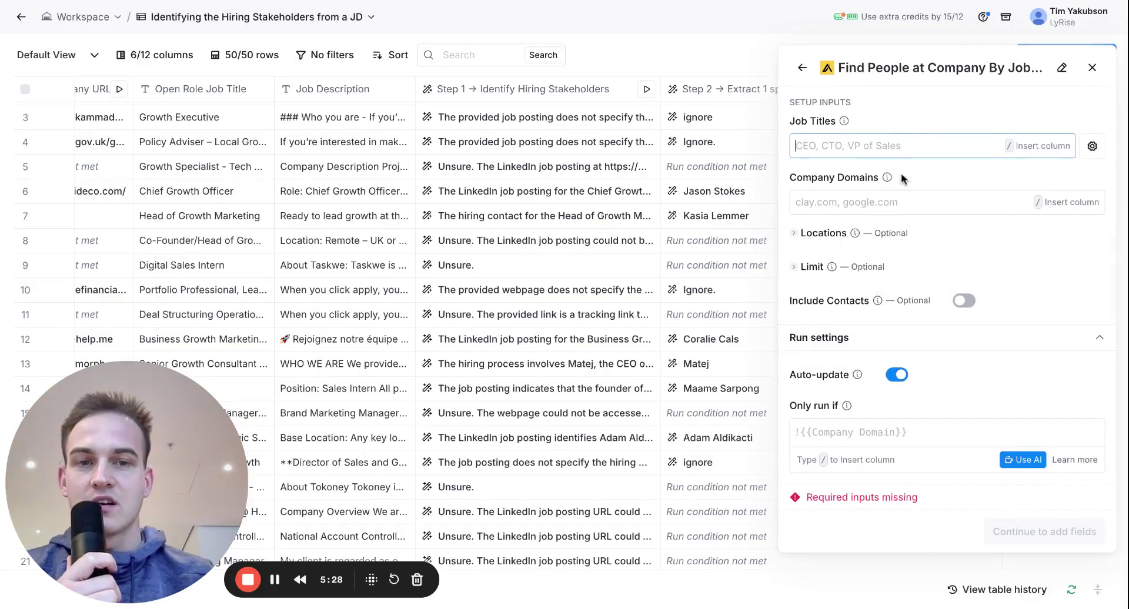
{"action": "scroll", "coordinate": [865, 238], "scroll_direction": "up", "scroll_amount": 5}
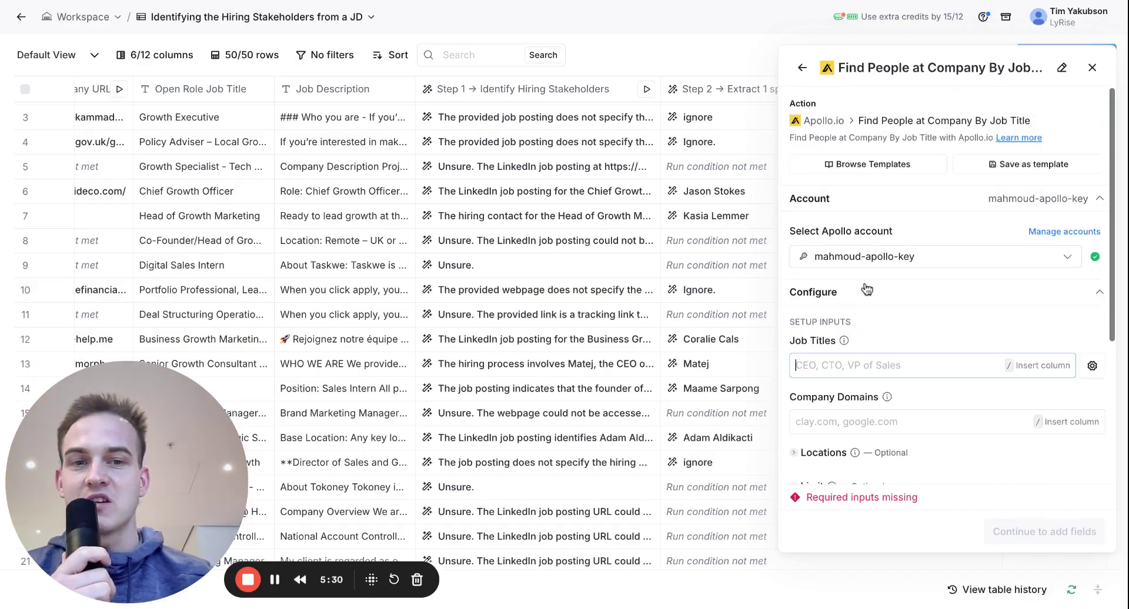
{"action": "scroll", "coordinate": [877, 320], "scroll_direction": "down", "scroll_amount": 4}
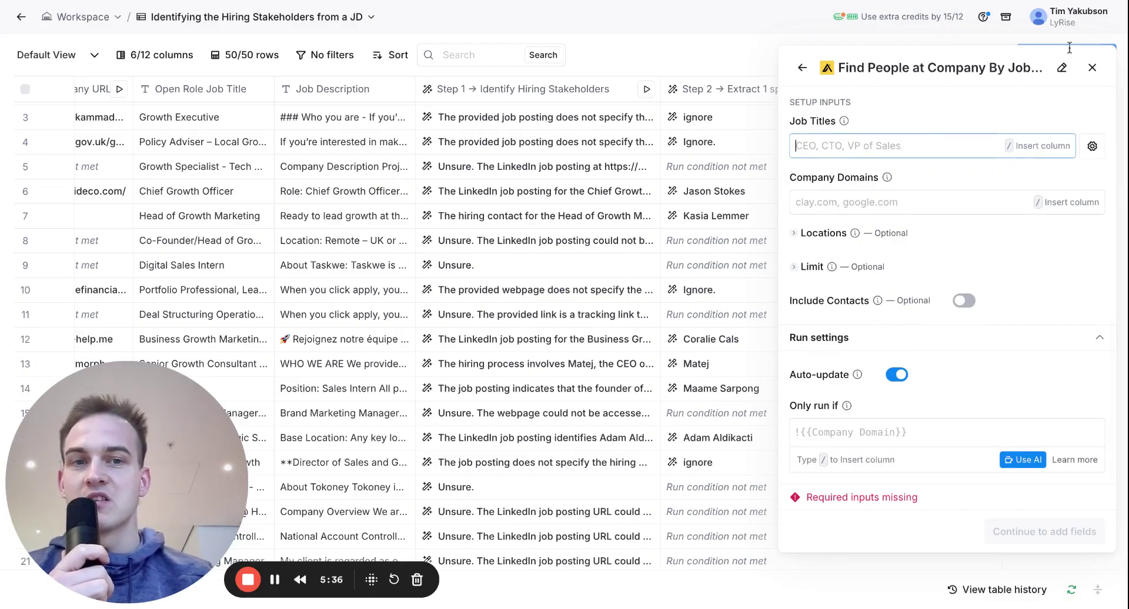
{"action": "left_click", "coordinate": [1094, 67]}
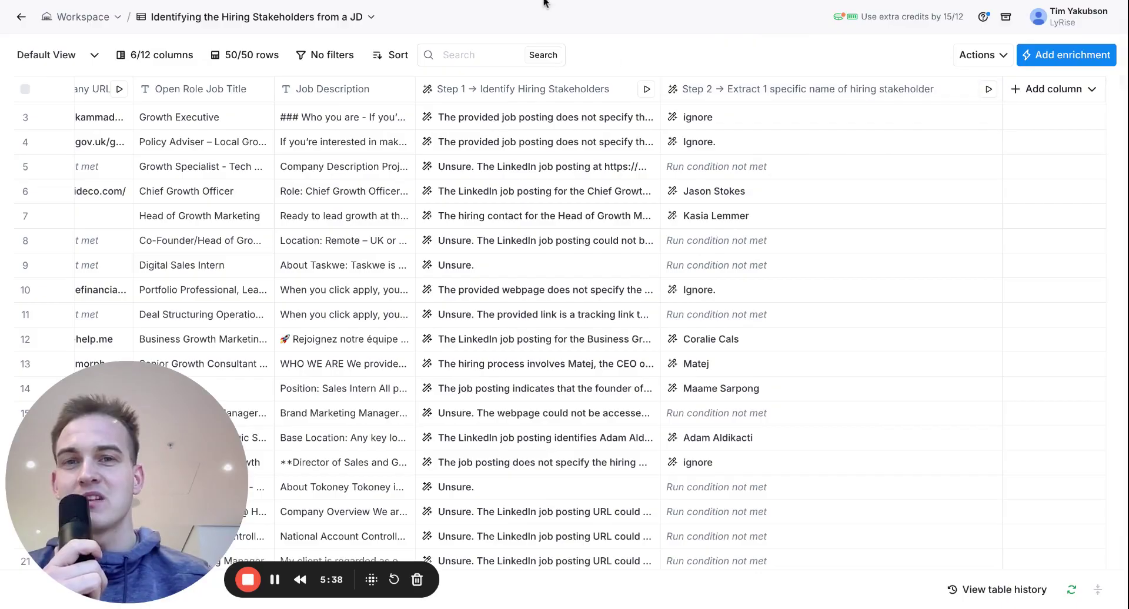
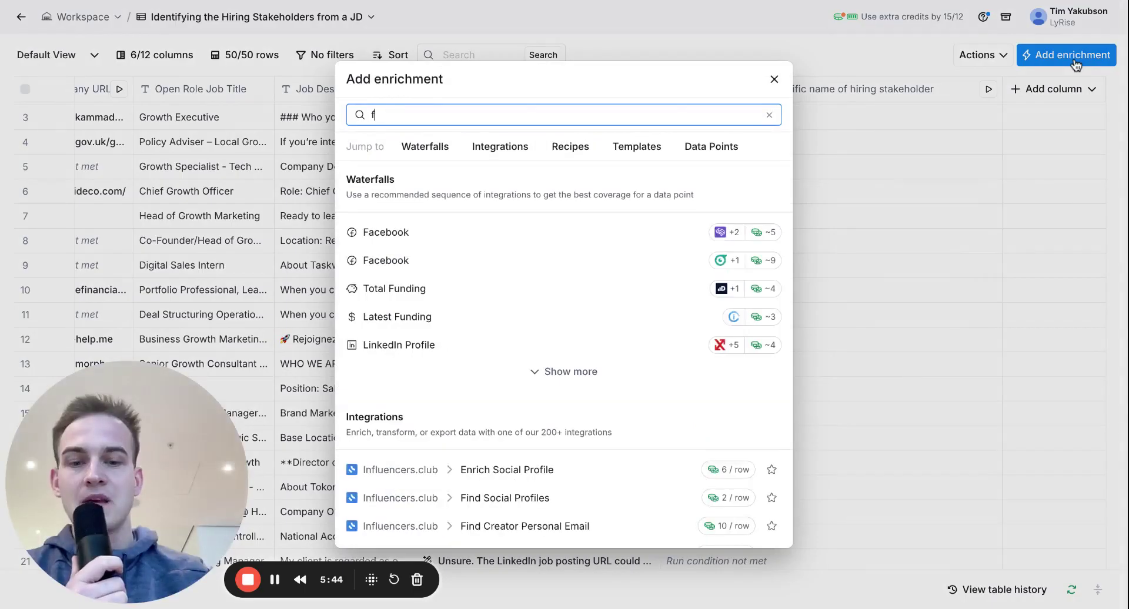
Search the enrichments for "find peopl" and choose "Find Contacts at Company" with its results saved in this table
{"action": "type", "text": "opl"}
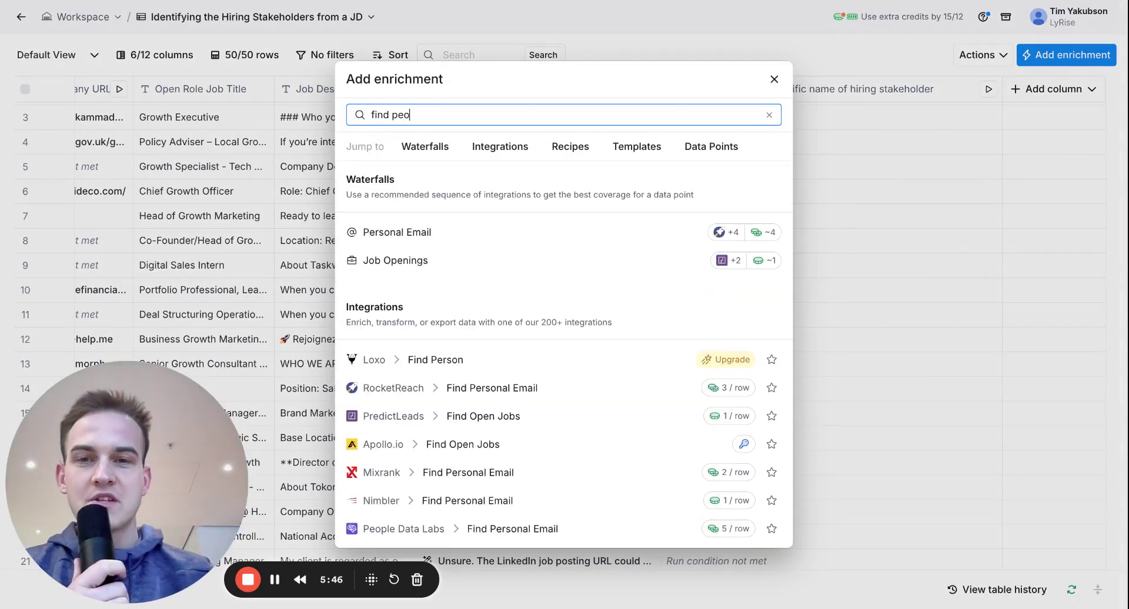
{"action": "left_click", "coordinate": [727, 166]}
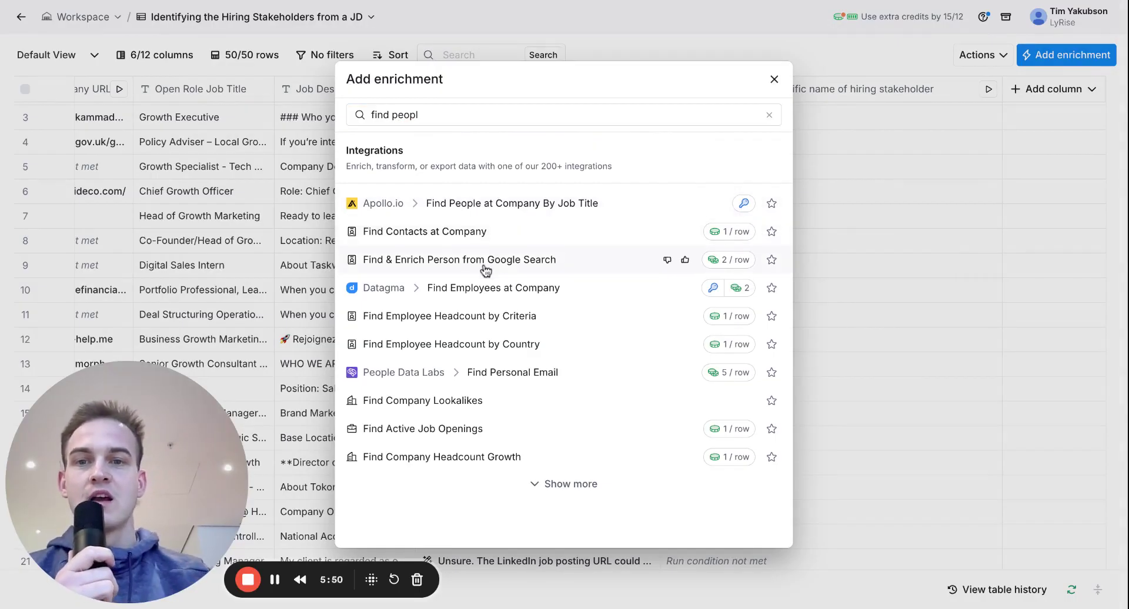
{"action": "left_click", "coordinate": [407, 239]}
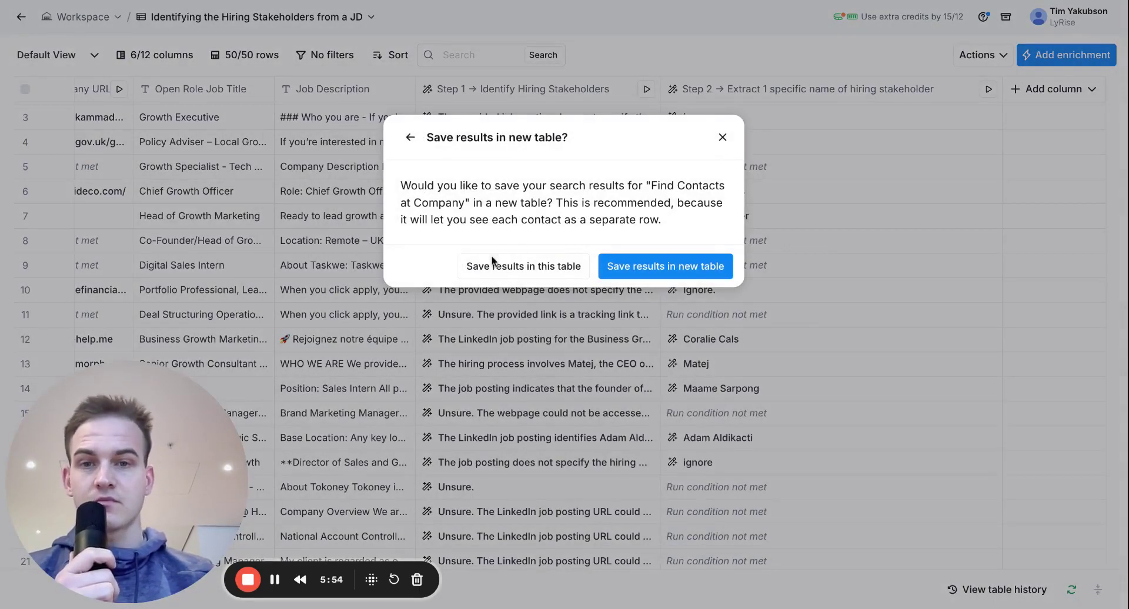
{"action": "left_click", "coordinate": [536, 269]}
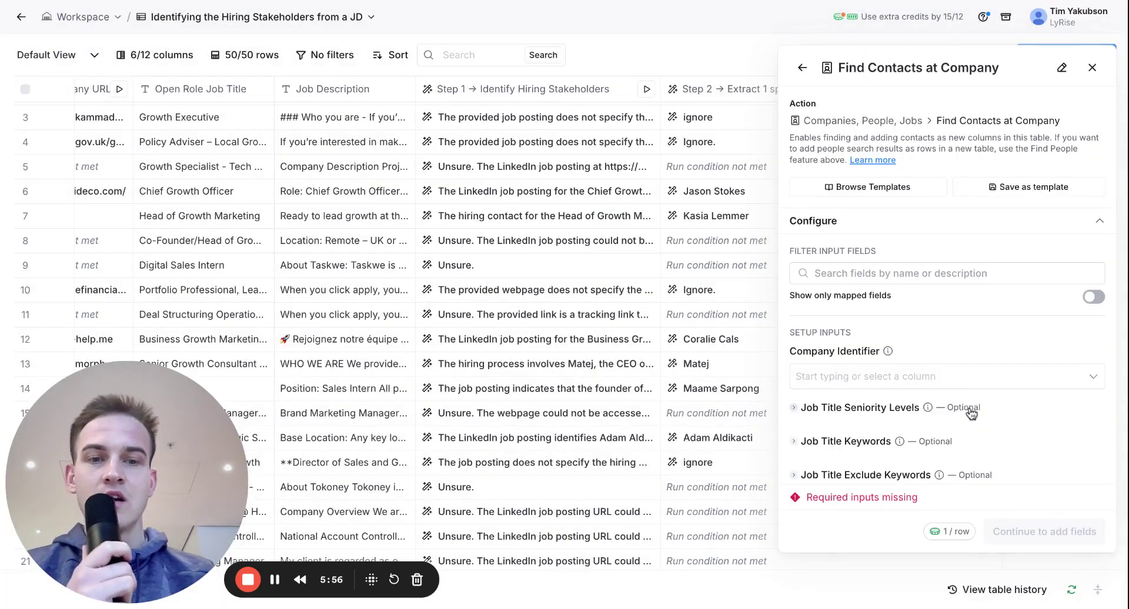
Map the Names input of Find Contacts at Company to the response of the Step 2 stakeholder-name column
{"action": "scroll", "coordinate": [970, 411], "scroll_direction": "down", "scroll_amount": 10}
{"action": "scroll", "coordinate": [947, 288], "scroll_direction": "down", "scroll_amount": 10}
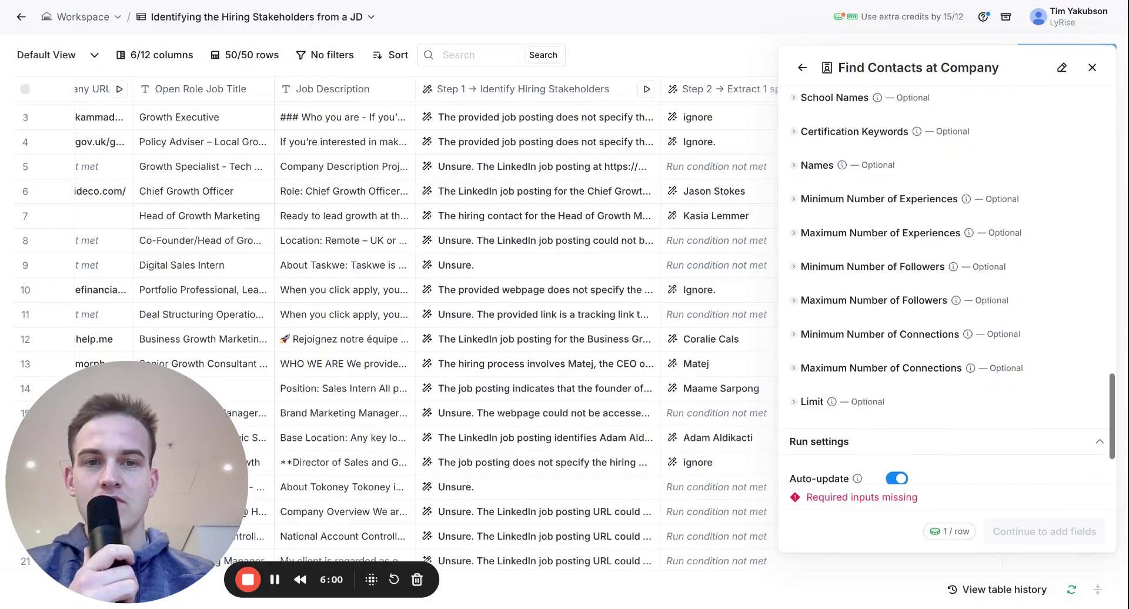
{"action": "left_click", "coordinate": [816, 166]}
{"action": "left_click", "coordinate": [818, 200]}
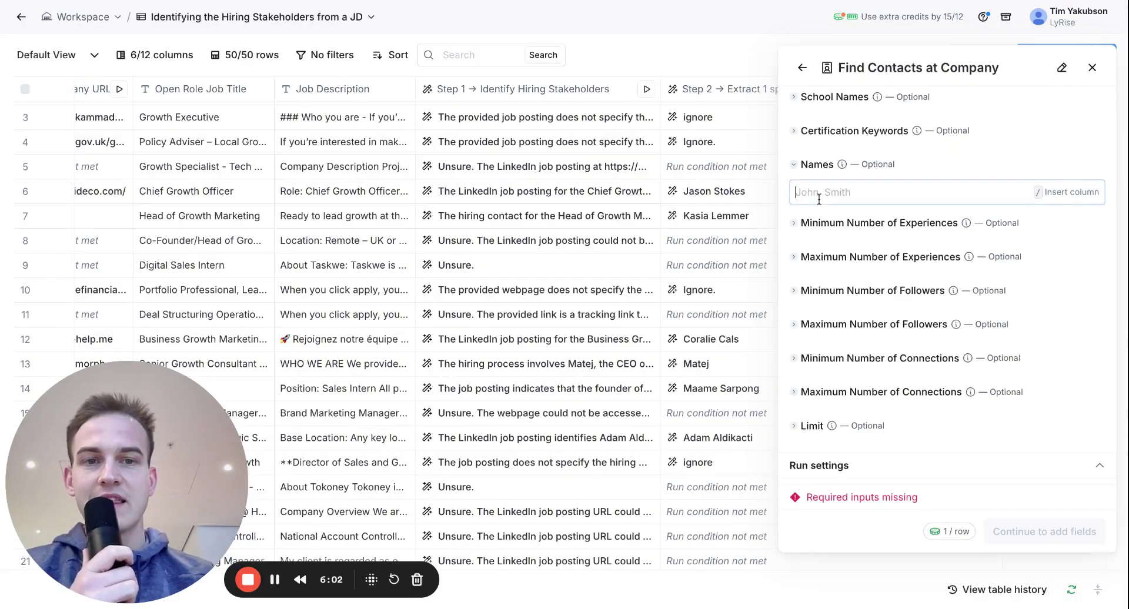
{"action": "type", "text": "/"}
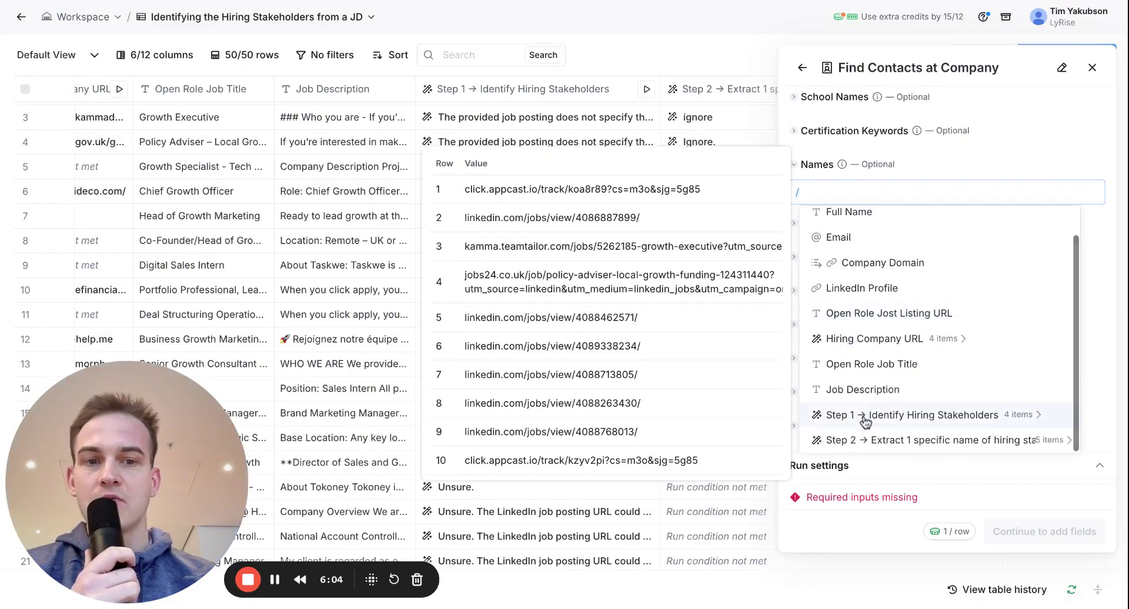
{"action": "left_click", "coordinate": [870, 440]}
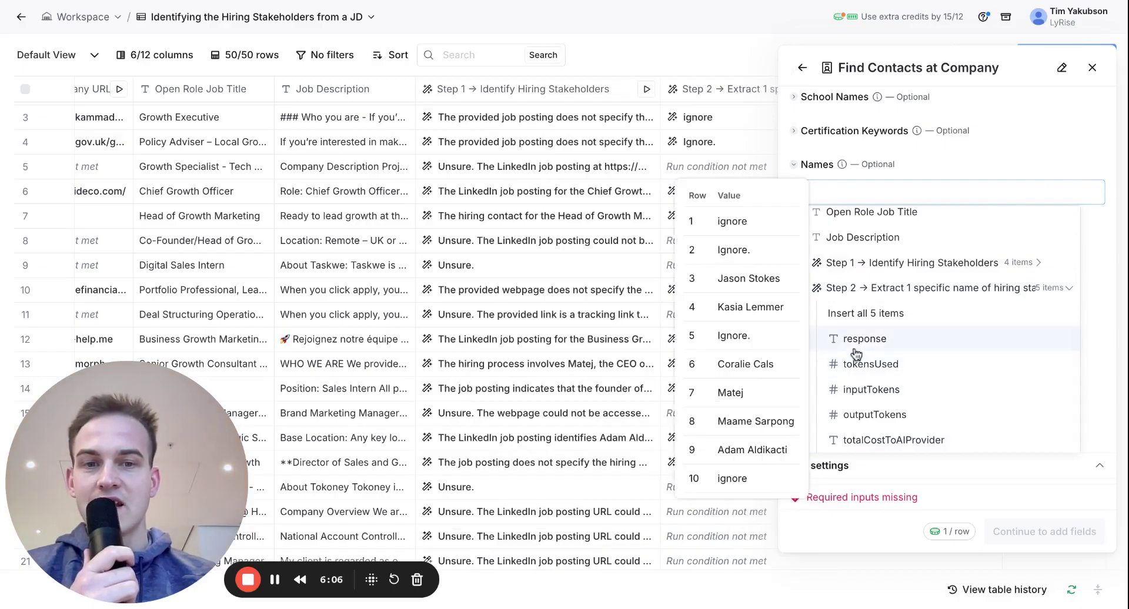
{"action": "left_click", "coordinate": [855, 352]}
{"action": "scroll", "coordinate": [874, 271], "scroll_direction": "up", "scroll_amount": 1}
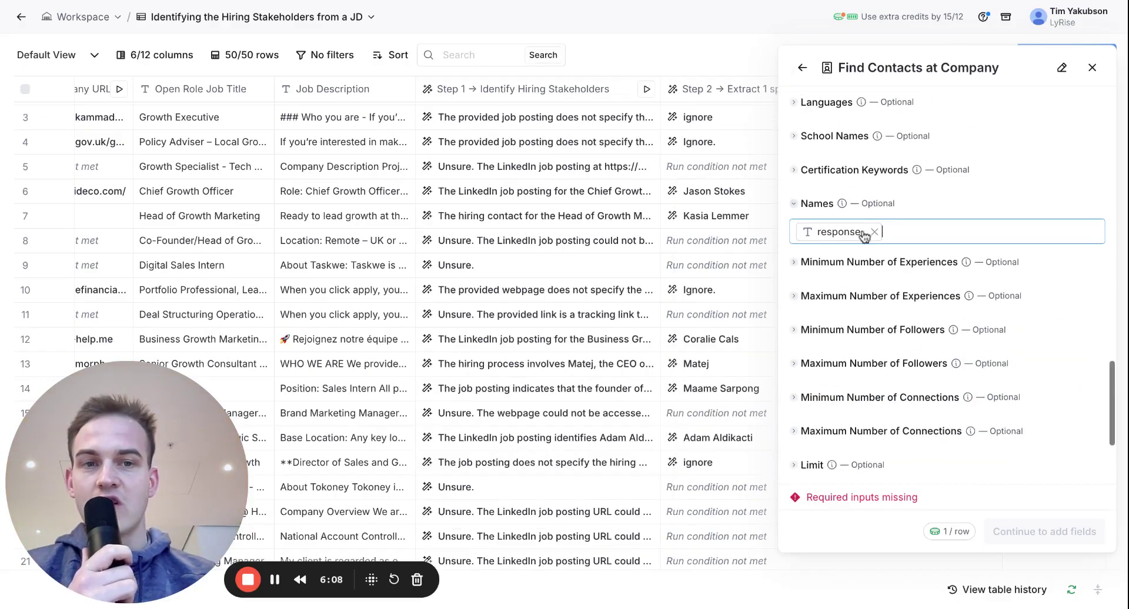
Set the Company Identifier input to the Company Domain column
{"action": "scroll", "coordinate": [864, 247], "scroll_direction": "up", "scroll_amount": 6}
{"action": "scroll", "coordinate": [854, 272], "scroll_direction": "up", "scroll_amount": 10}
{"action": "scroll", "coordinate": [854, 271], "scroll_direction": "up", "scroll_amount": 2}
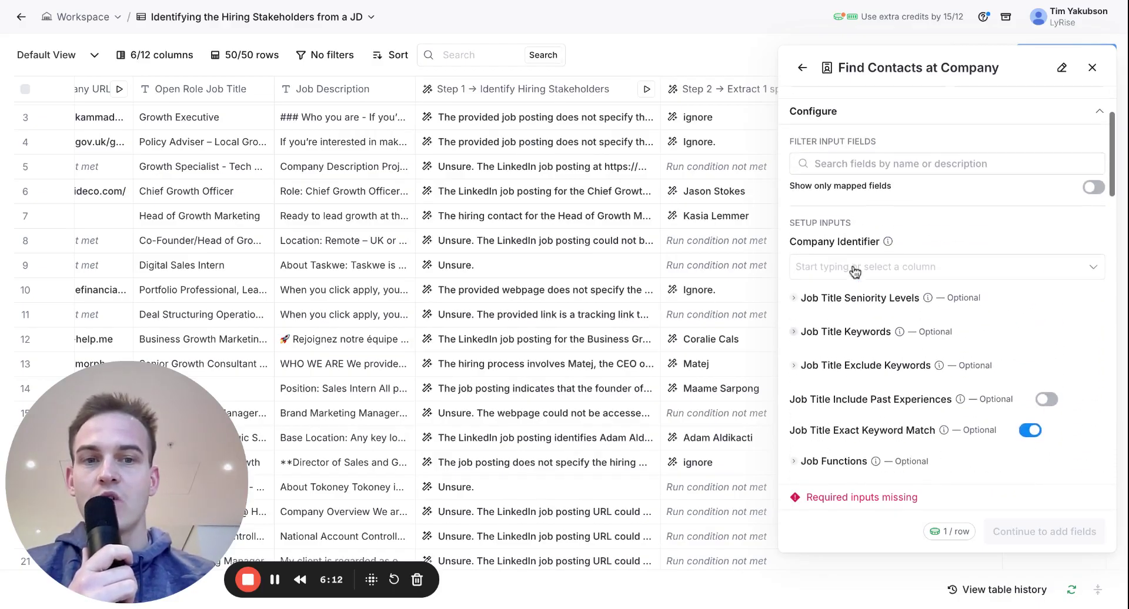
{"action": "left_click", "coordinate": [852, 269]}
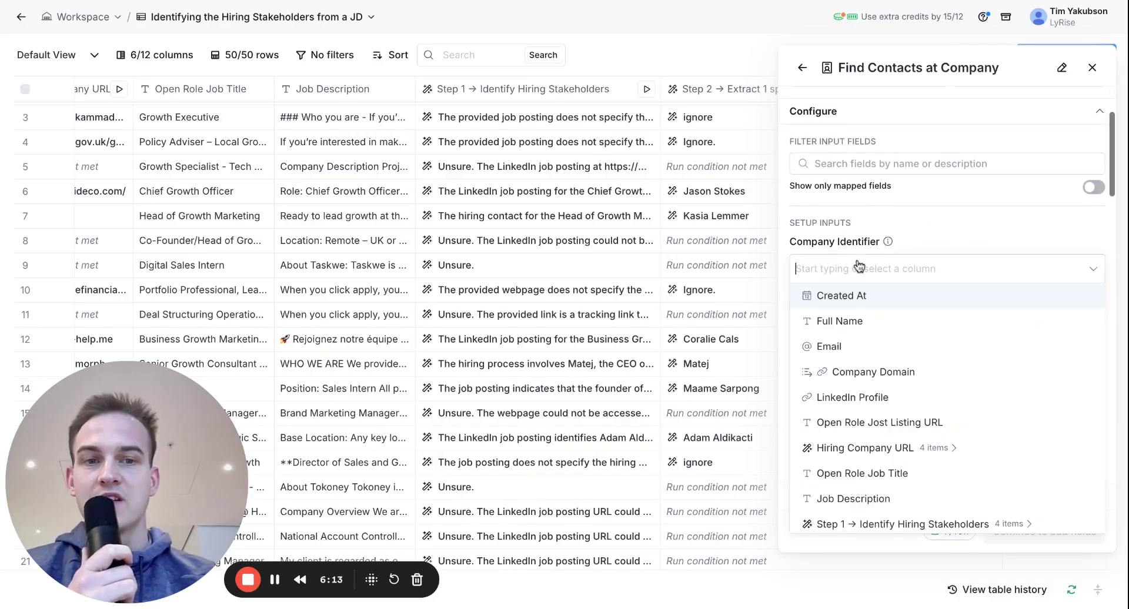
{"action": "left_click", "coordinate": [845, 374]}
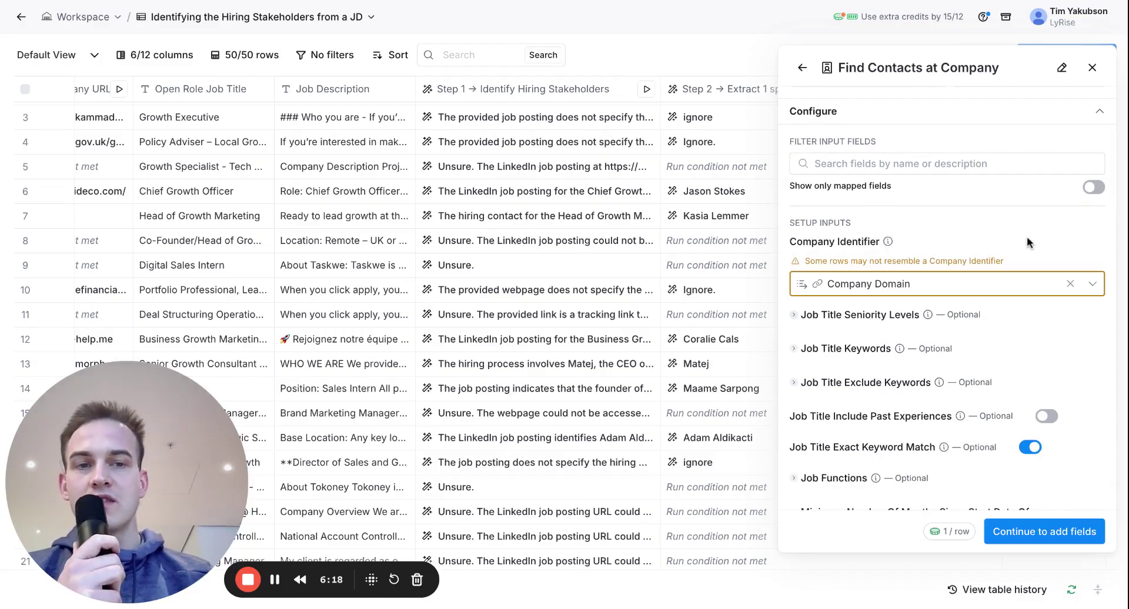
Generate a run condition with AI from "only run if response does not contain "unsure"", using the Step 1 response, and save the formula
{"action": "scroll", "coordinate": [1027, 242], "scroll_direction": "down", "scroll_amount": 10}
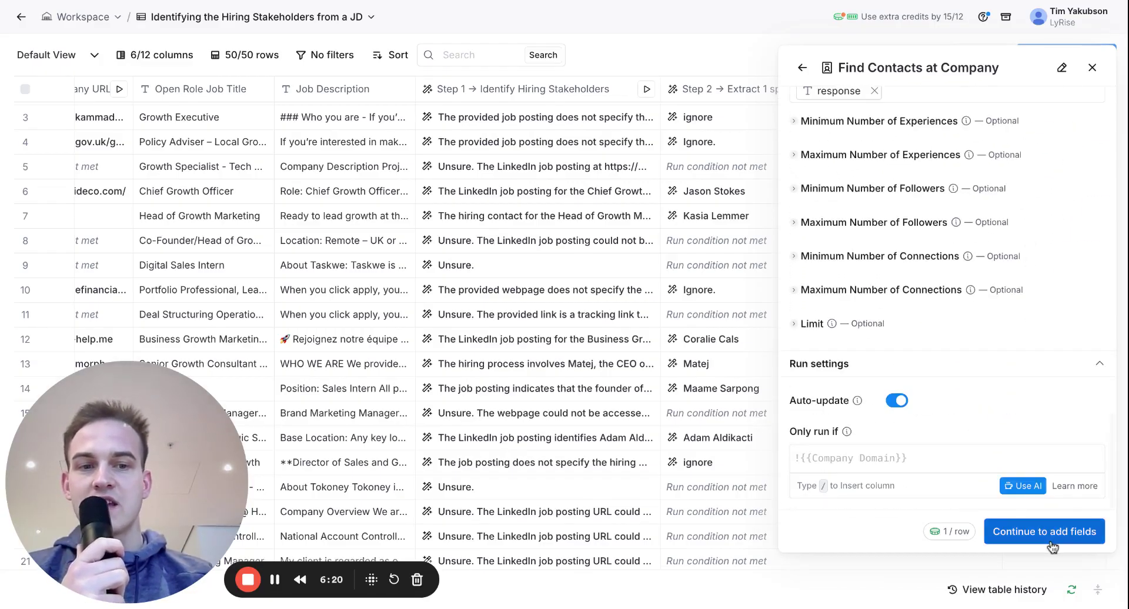
{"action": "left_click", "coordinate": [1022, 488]}
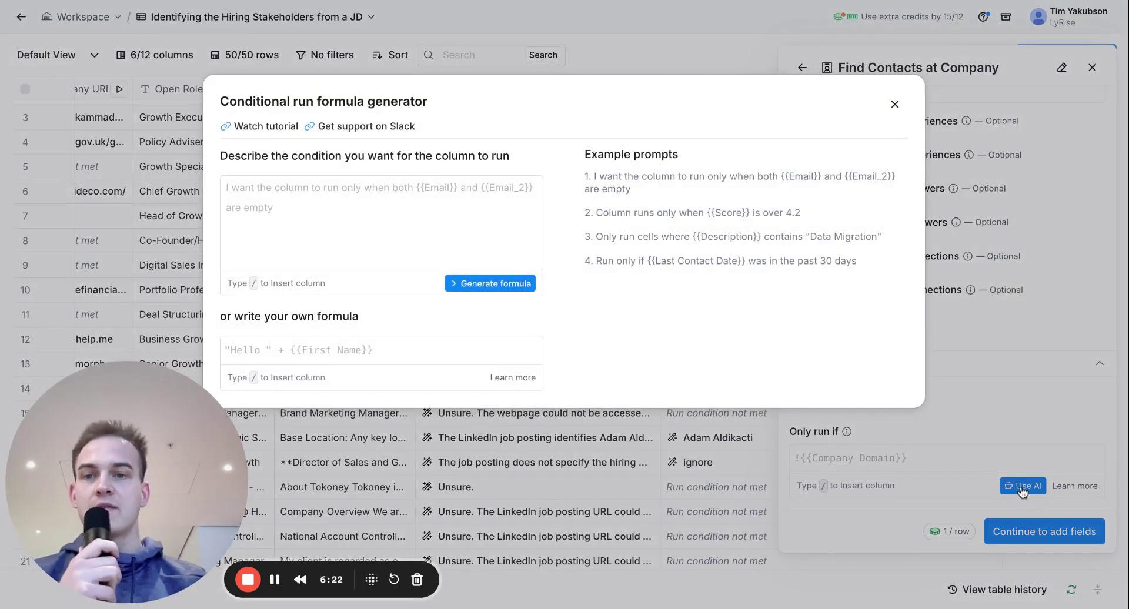
{"action": "left_click", "coordinate": [471, 242]}
{"action": "type", "text": "only ru"}
{"action": "type", "text": "n"}
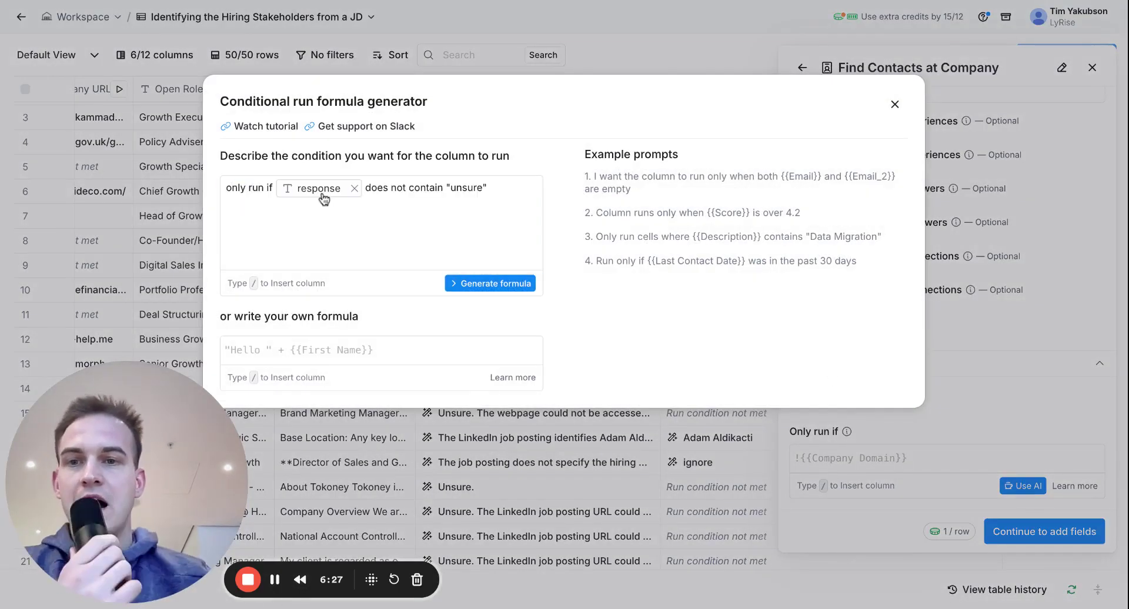
{"action": "mouse_move", "coordinate": [323, 197]}
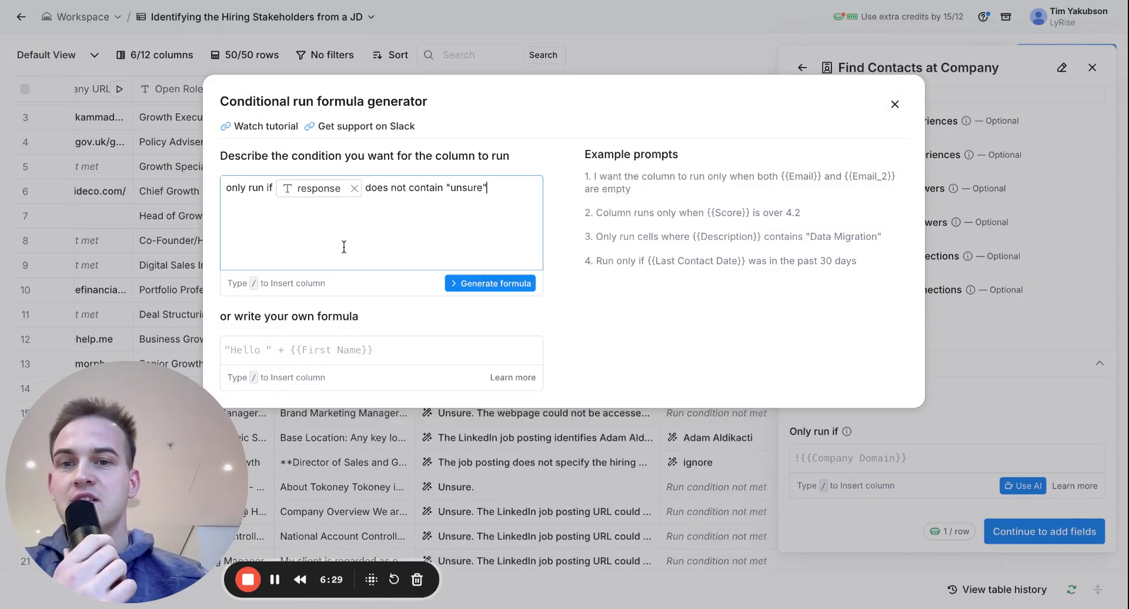
{"action": "left_click", "coordinate": [496, 285]}
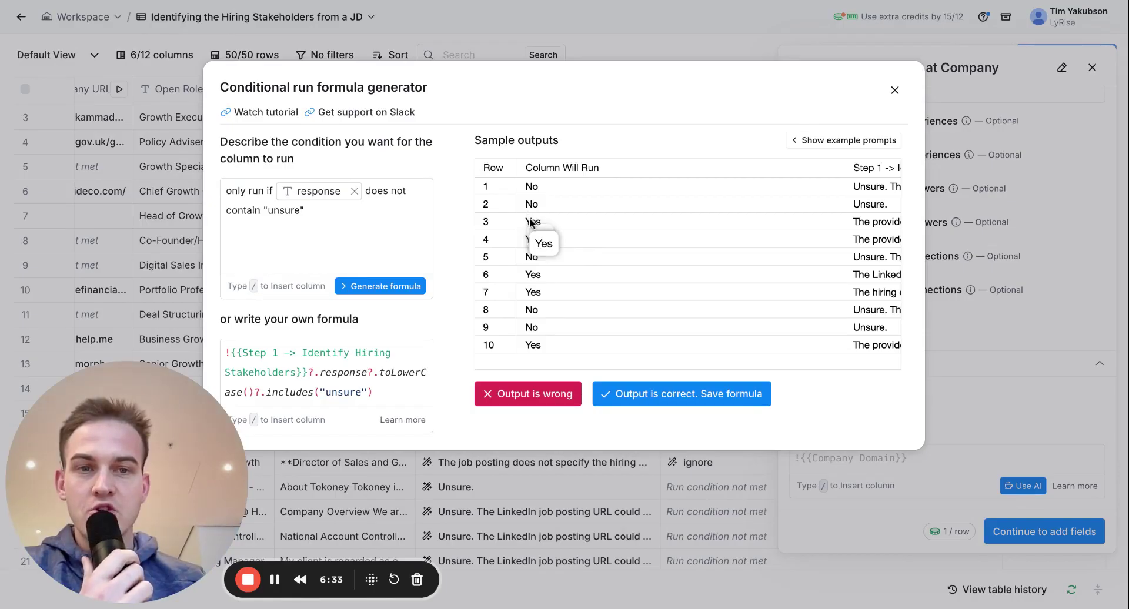
{"action": "left_click", "coordinate": [681, 395]}
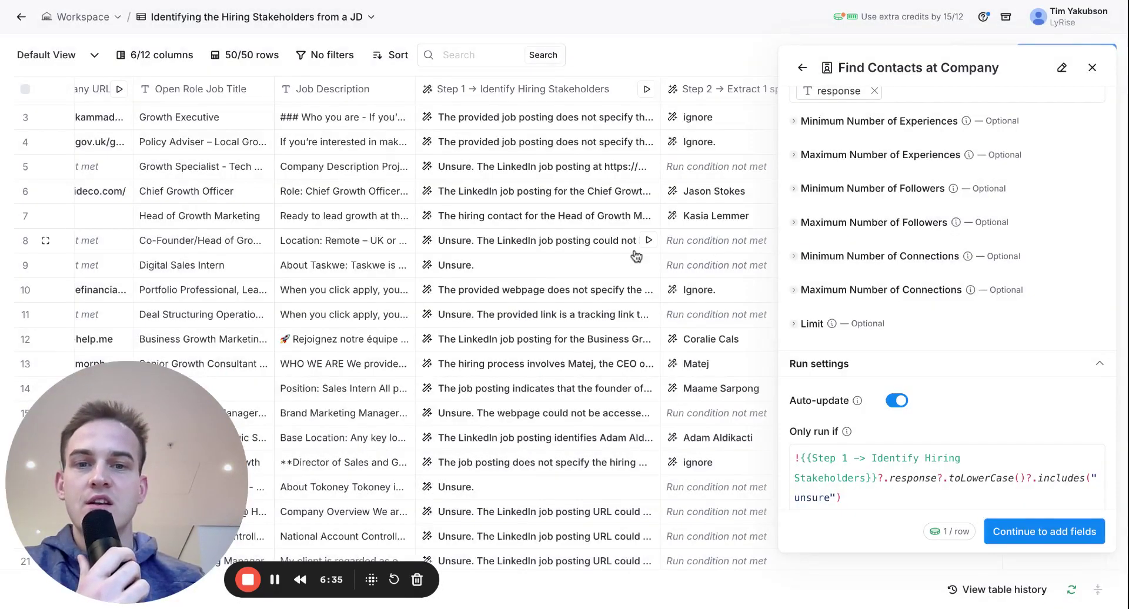
Save the Find Contacts at Company enrichment without adding data columns and run it on all 50 rows in this view
{"action": "scroll", "coordinate": [636, 257], "scroll_direction": "right", "scroll_amount": 5}
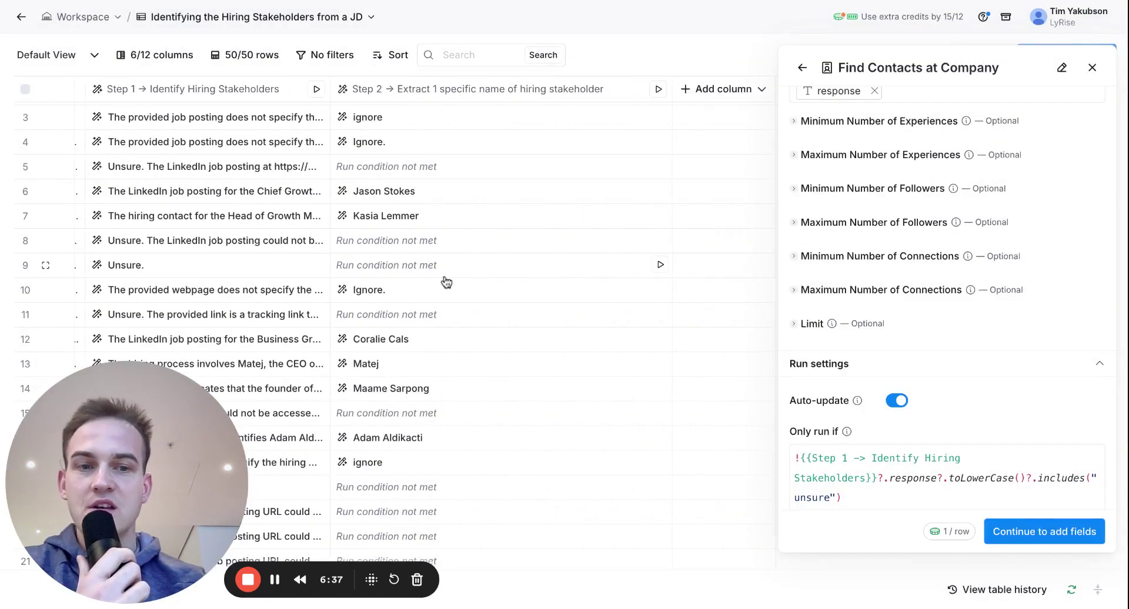
{"action": "left_click", "coordinate": [1028, 536]}
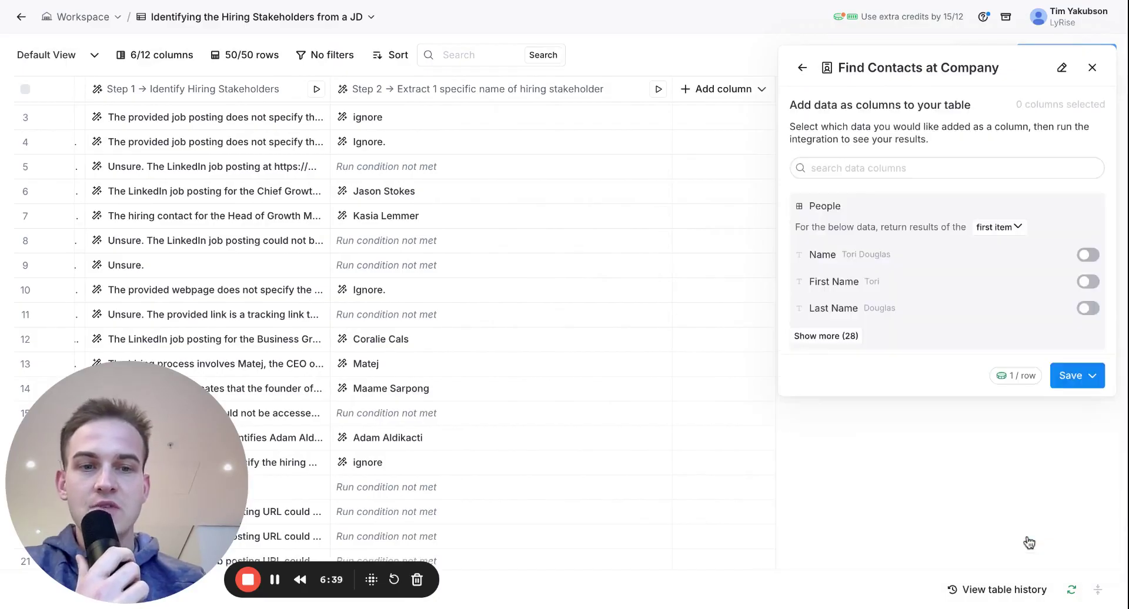
{"action": "left_click", "coordinate": [1071, 379]}
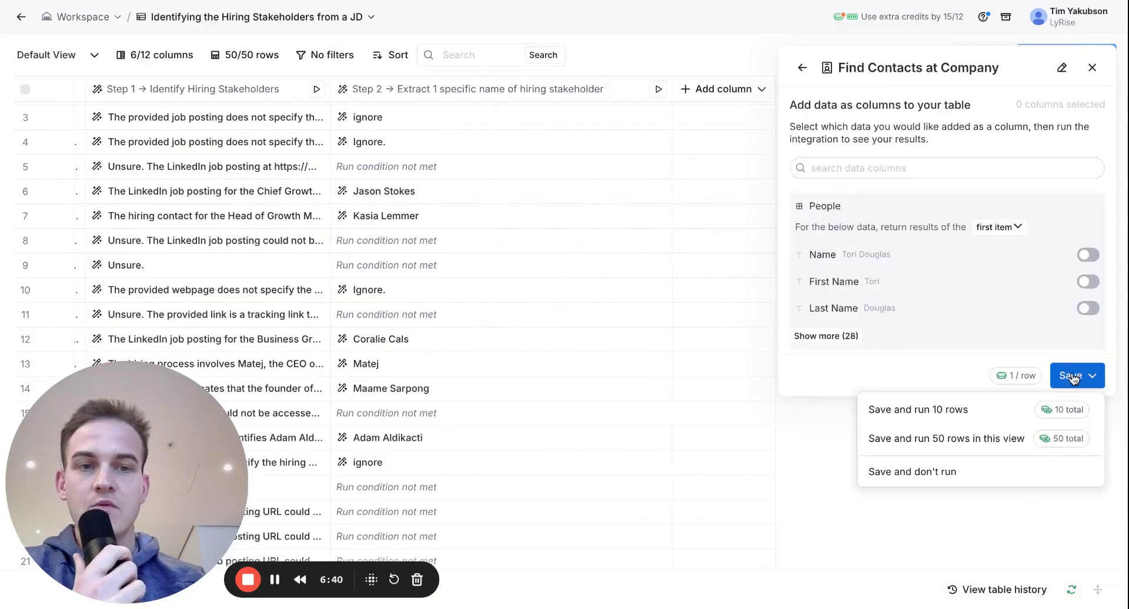
{"action": "left_click", "coordinate": [994, 447]}
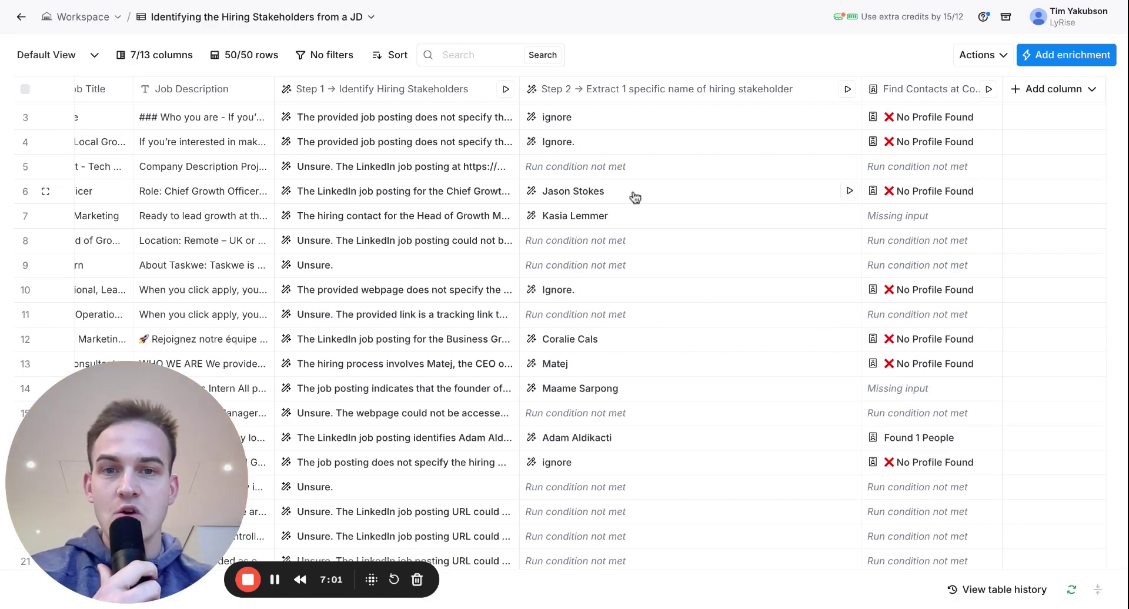
Review the contact results and rename their column "Step 3 (A) → Find Contacts by spending Clay credits :("
{"action": "scroll", "coordinate": [747, 322], "scroll_direction": "down", "scroll_amount": 2}
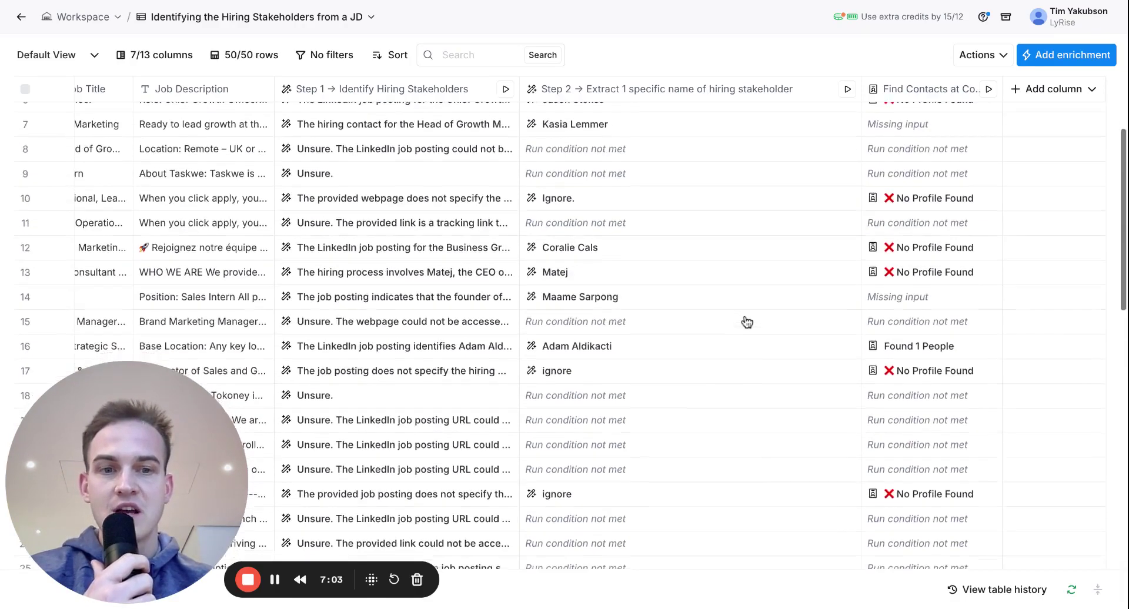
{"action": "scroll", "coordinate": [747, 322], "scroll_direction": "down", "scroll_amount": 10}
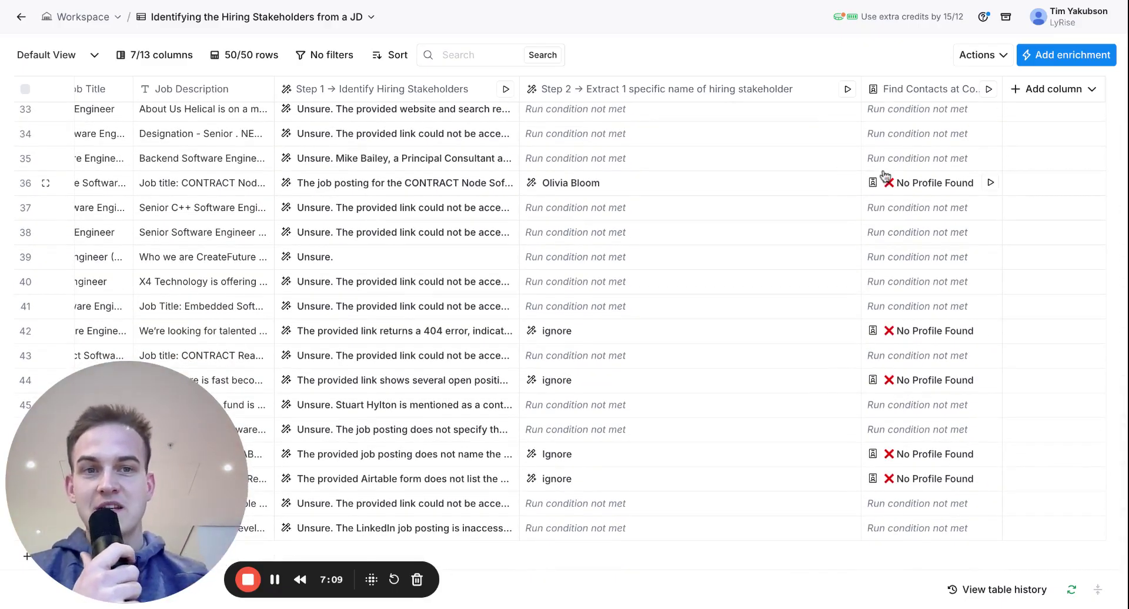
{"action": "left_click", "coordinate": [899, 94]}
{"action": "left_click", "coordinate": [900, 130]}
{"action": "type", "text": "Step"}
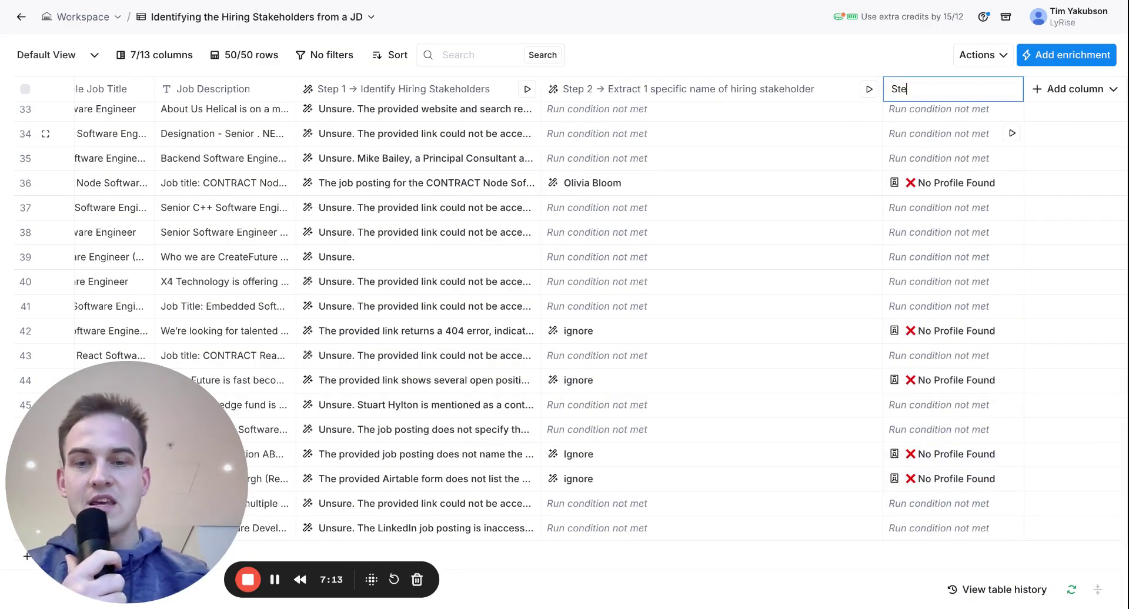
Switch to the Google Docs prompt document, relabel the two step 3 options as Option A and Option B, and return to the Clay table
{"action": "left_click", "coordinate": [442, 4]}
{"action": "triple_click", "coordinate": [561, 332]}
{"action": "key", "text": "super+c"}
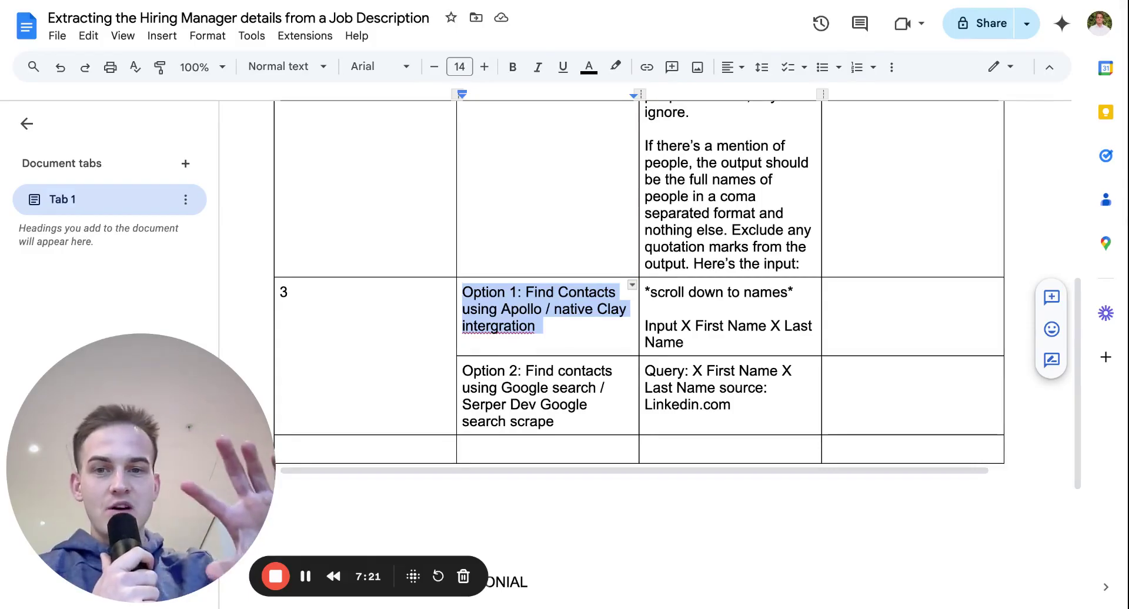
{"action": "left_click", "coordinate": [521, 374]}
{"action": "key", "text": "BackSpace"}
{"action": "type", "text": "B"}
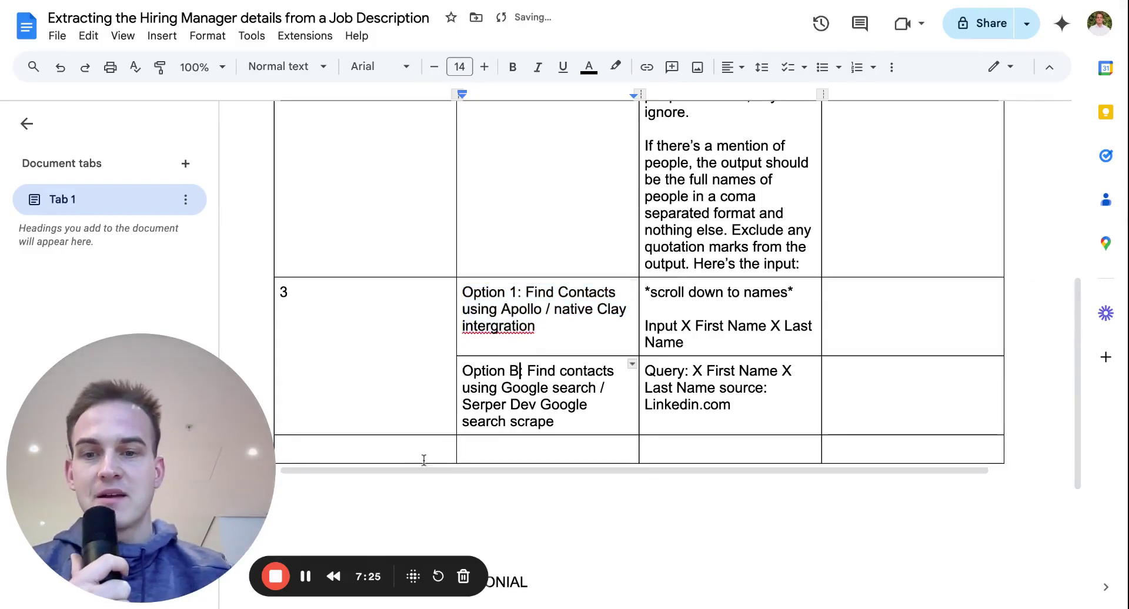
{"action": "key", "text": "ctrl+Tab"}
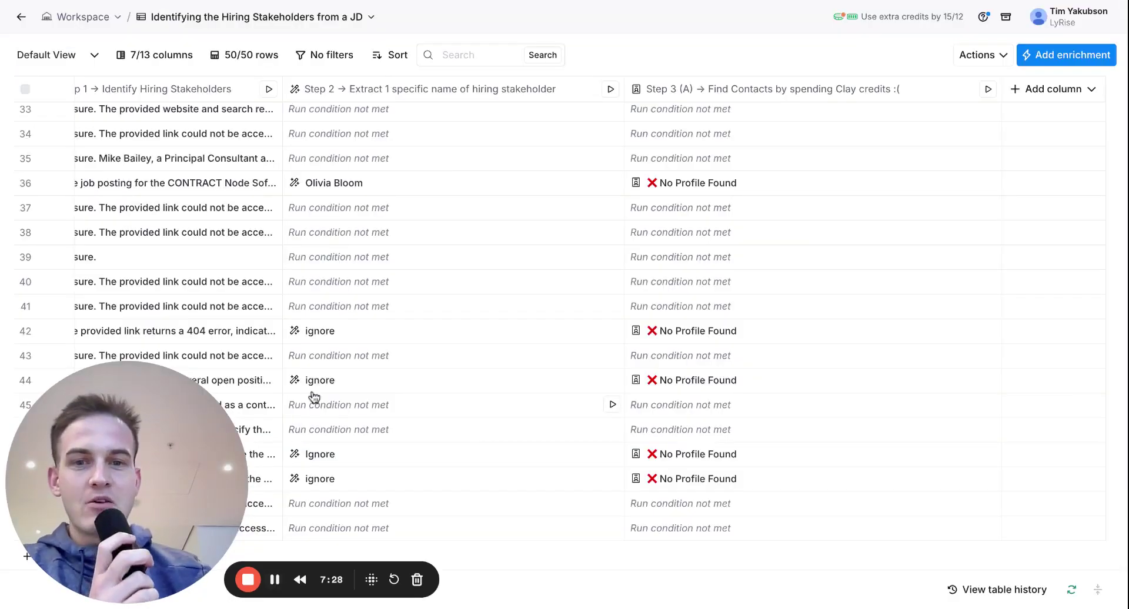
Search the enrichments for "google search", choose "Find & Enrich Person from Google Search", and open its Search Query input
{"action": "scroll", "coordinate": [347, 353], "scroll_direction": "up", "scroll_amount": 10}
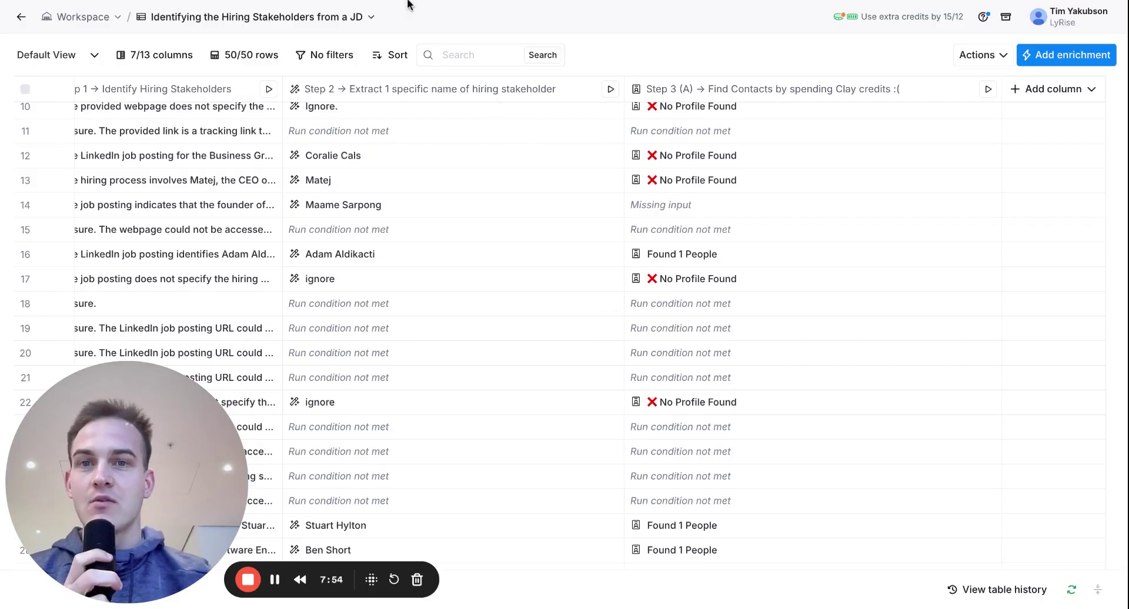
{"action": "left_click", "coordinate": [1067, 57]}
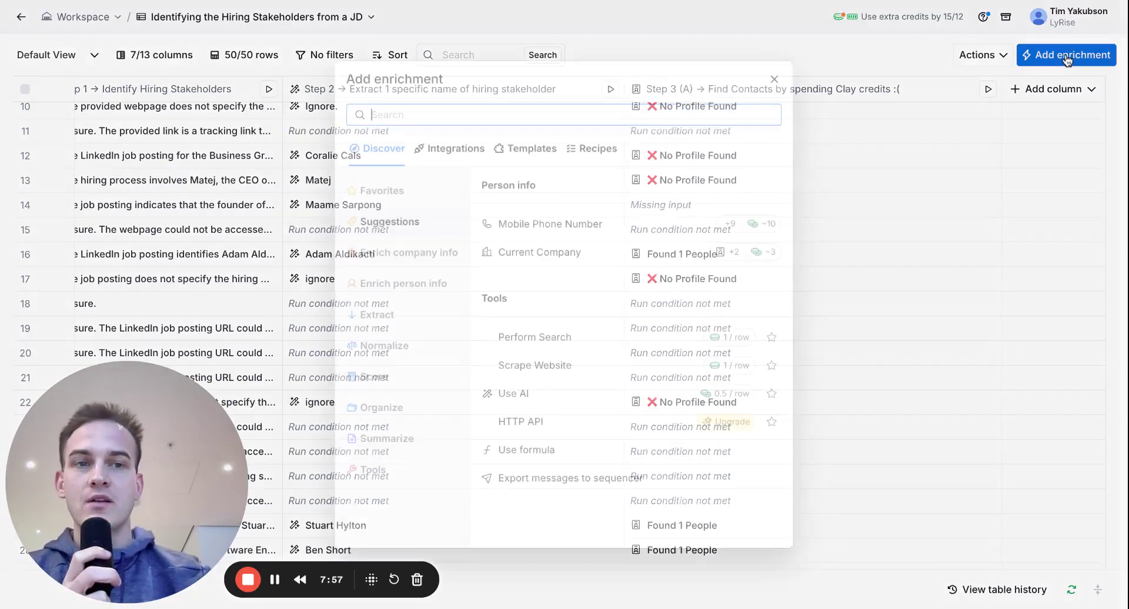
{"action": "type", "text": "goog"}
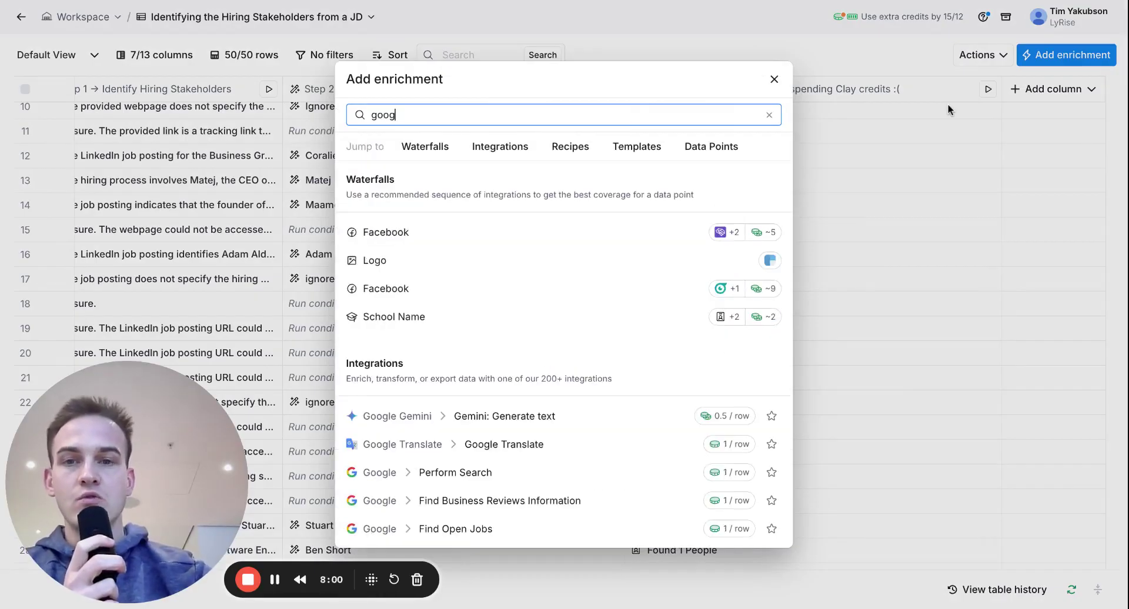
{"action": "type", "text": "le"}
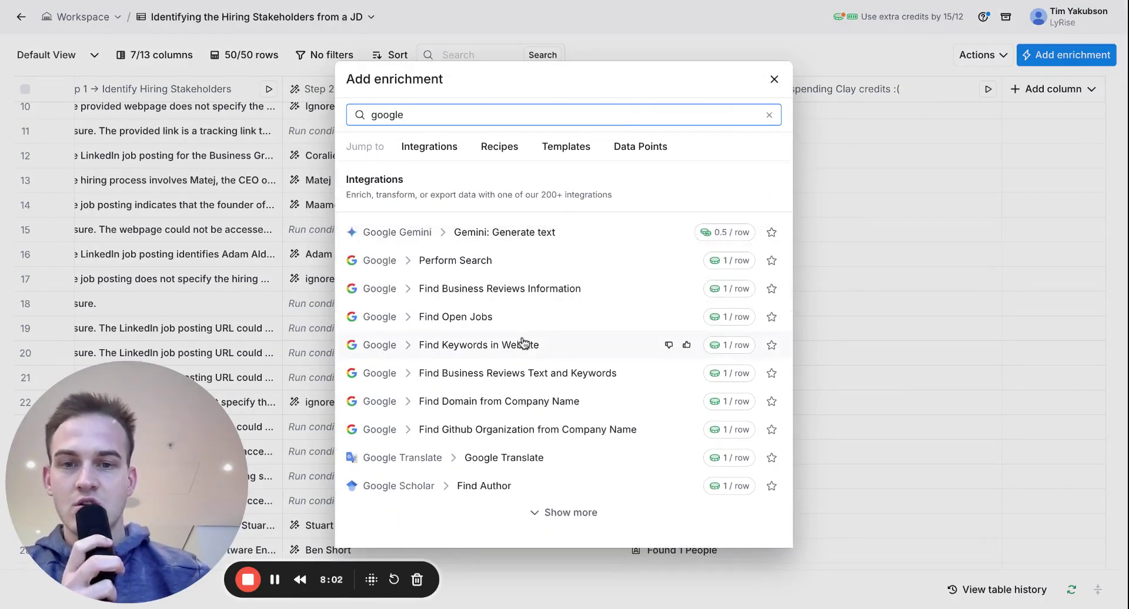
{"action": "type", "text": " search"}
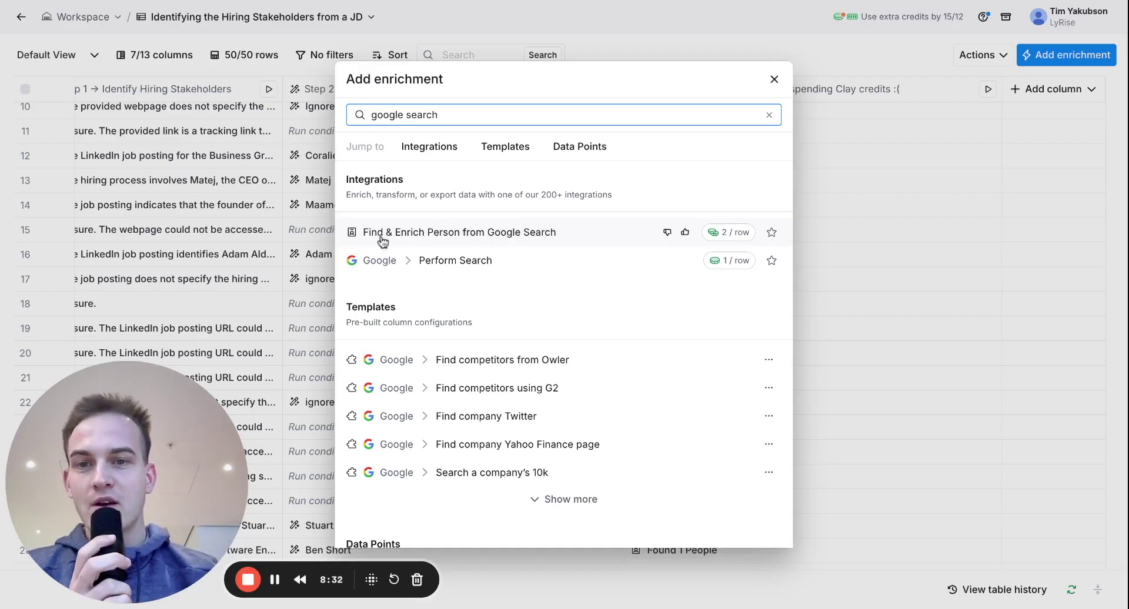
{"action": "left_click", "coordinate": [416, 246]}
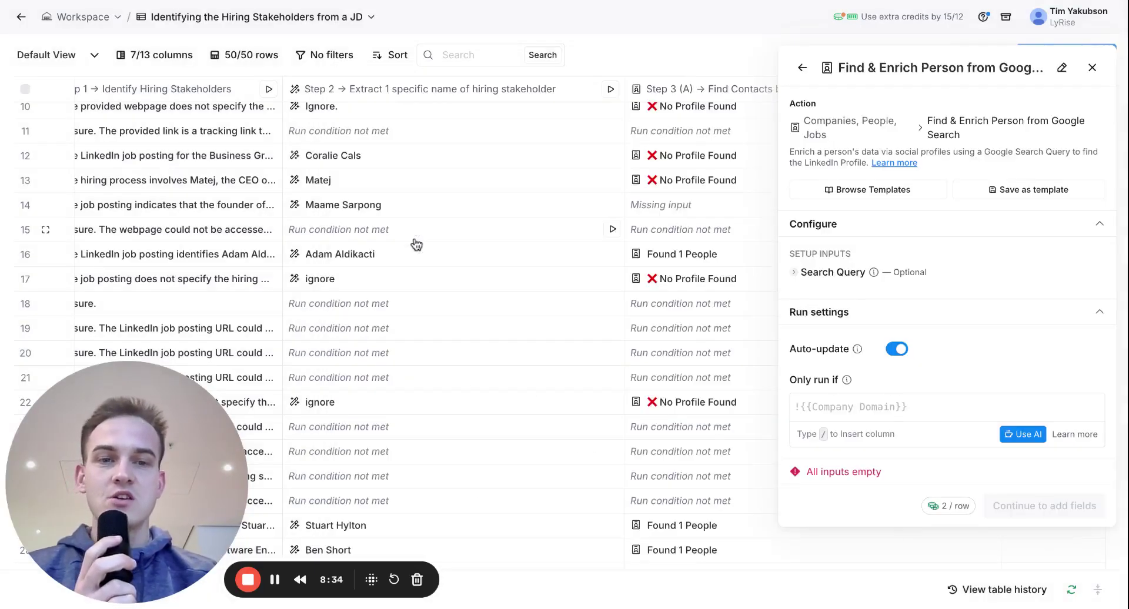
{"action": "left_click", "coordinate": [824, 276]}
{"action": "left_click", "coordinate": [853, 326]}
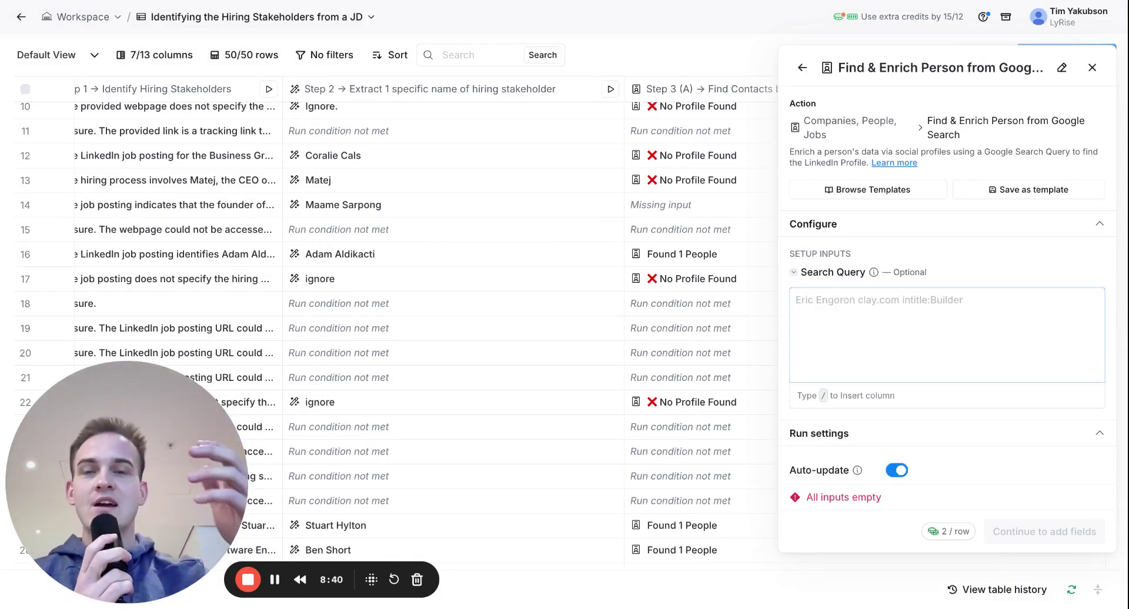
Switch to the Google Docs prompt document and copy the Option B query "X First Name X Last Name source: Linkedin.com"
{"action": "left_click", "coordinate": [451, 5]}
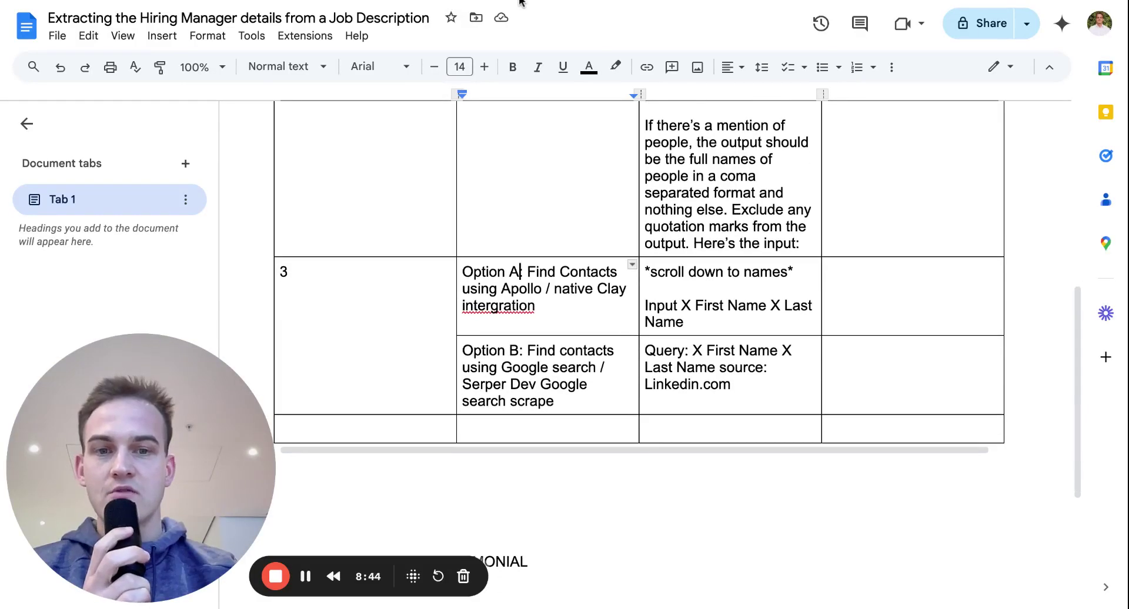
{"action": "left_click_drag", "start_coordinate": [687, 351], "coordinate": [730, 384]}
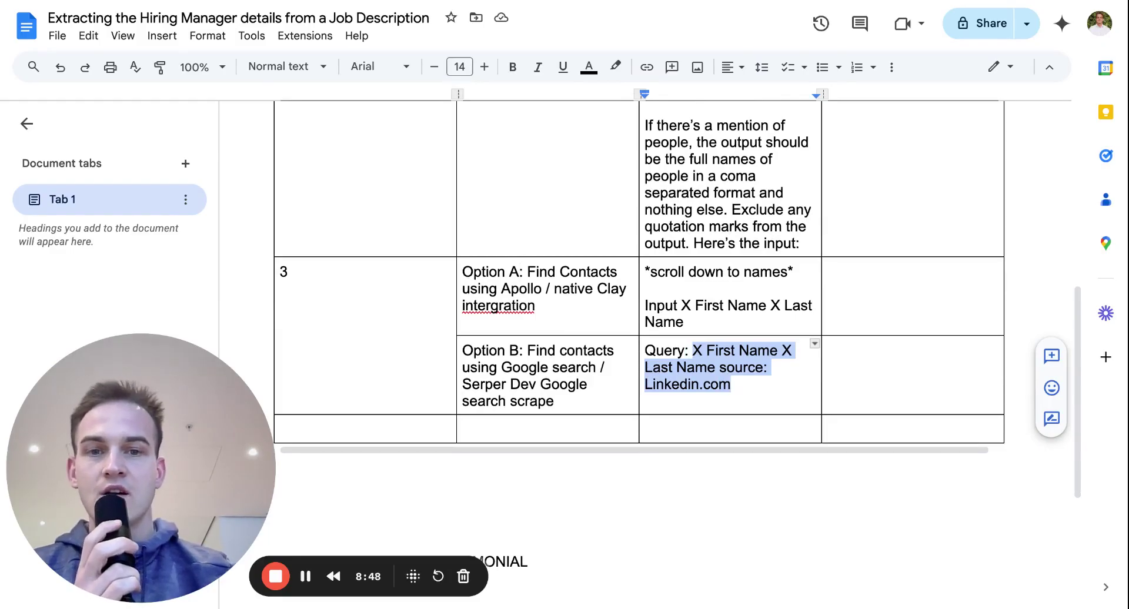
{"action": "left_click", "coordinate": [707, 351]}
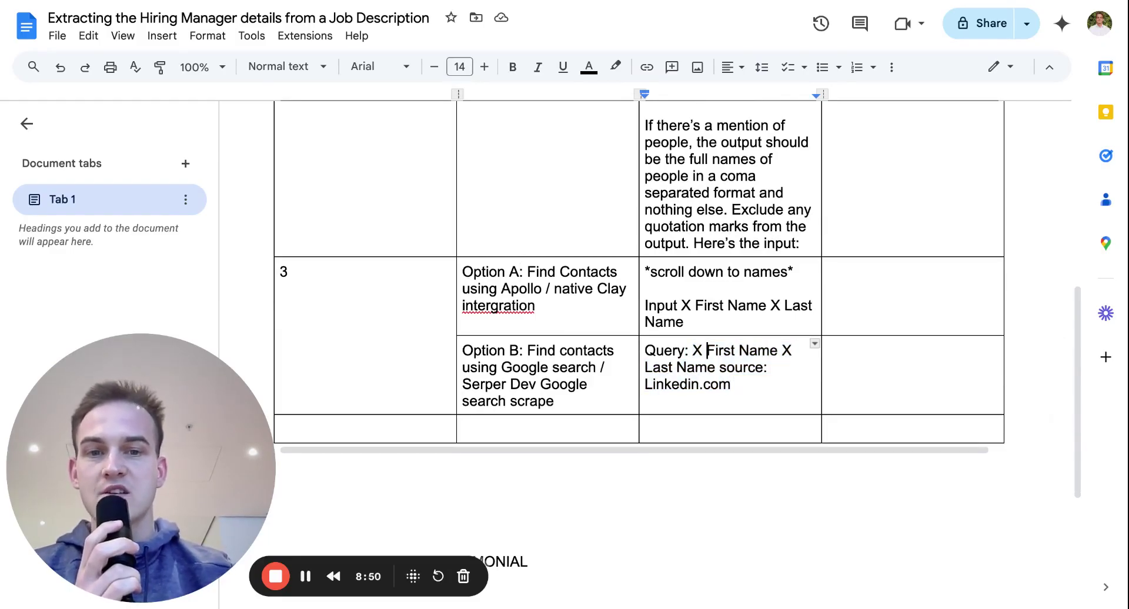
Return to Clay, paste the query into Search Query, and delete the name placeholders, keeping only "source: Linkedin.com"
{"action": "key", "text": "super+Tab"}
{"action": "left_click", "coordinate": [864, 320]}
{"action": "key", "text": "super+v"}
{"action": "left_click_drag", "start_coordinate": [918, 302], "coordinate": [793, 301]}
{"action": "key", "text": "BackSpace"}
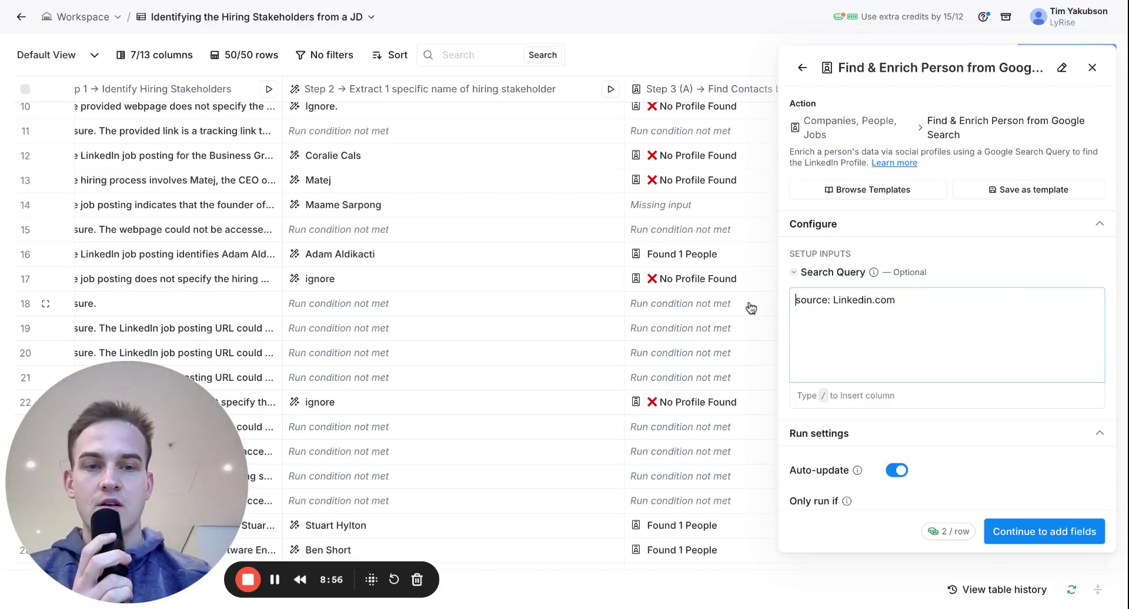
Insert the response value of the Step 2 name extraction column before "source: Linkedin.com" in the Search Query
{"action": "type", "text": "/"}
{"action": "scroll", "coordinate": [852, 453], "scroll_direction": "down", "scroll_amount": 1}
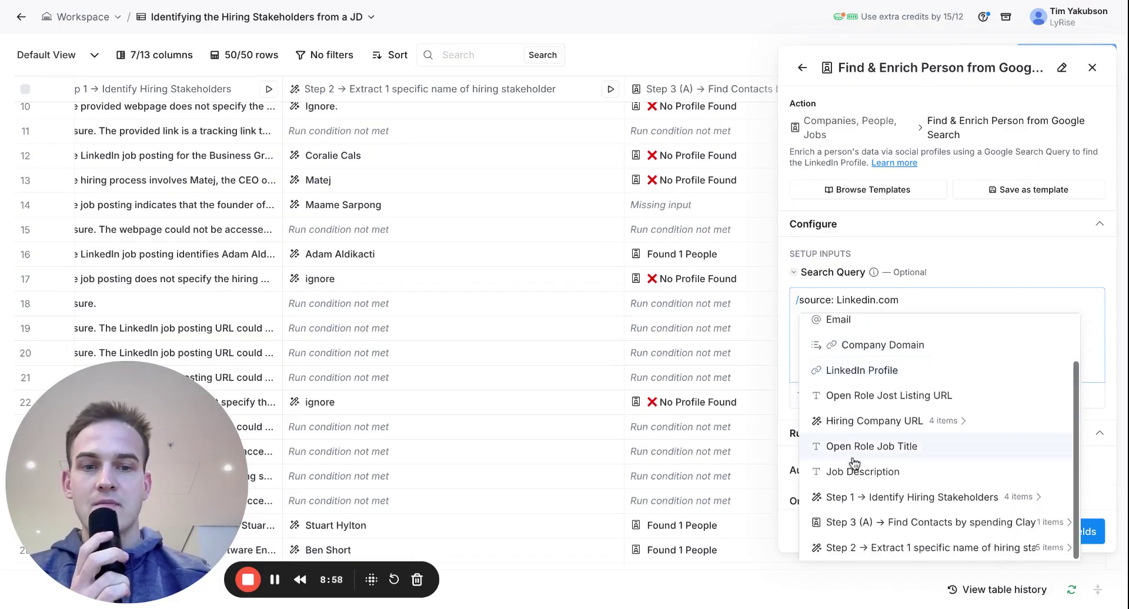
{"action": "mouse_move", "coordinate": [859, 548]}
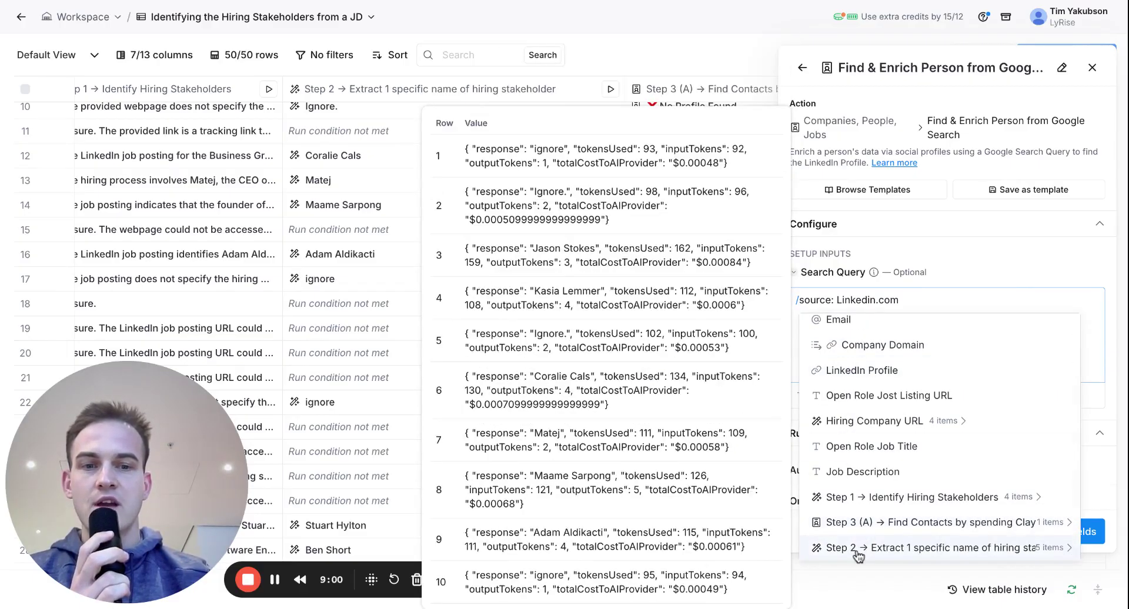
{"action": "left_click", "coordinate": [859, 553]}
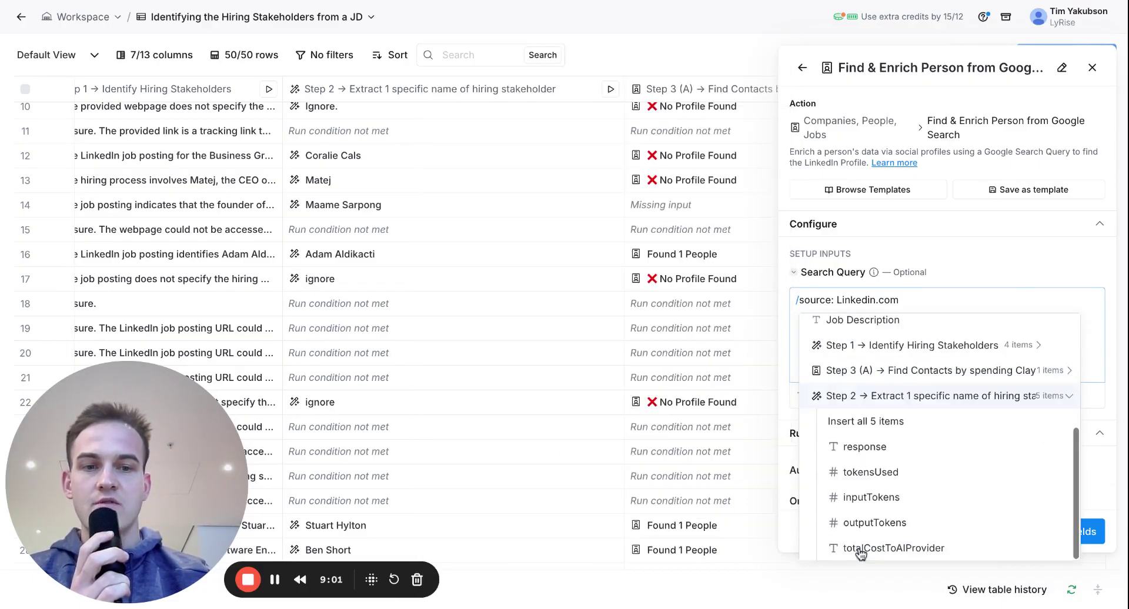
{"action": "left_click", "coordinate": [870, 448]}
Add the Company Domain column to the Search Query between the response value and "source: Linkedin.com"
{"action": "left_click", "coordinate": [914, 305]}
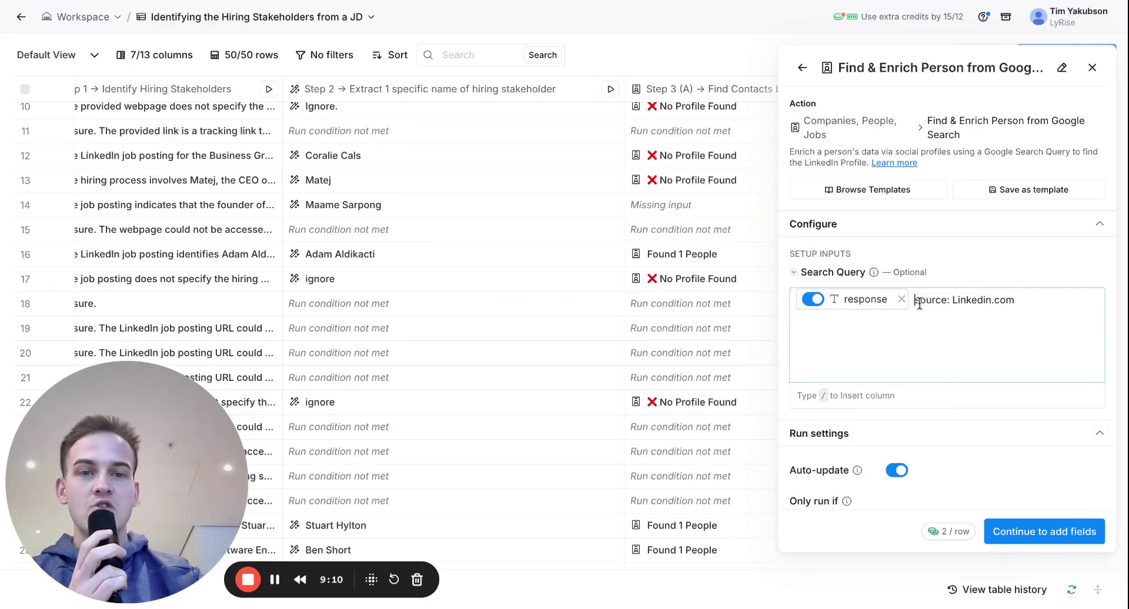
{"action": "type", "text": "/"}
{"action": "left_click", "coordinate": [973, 406]}
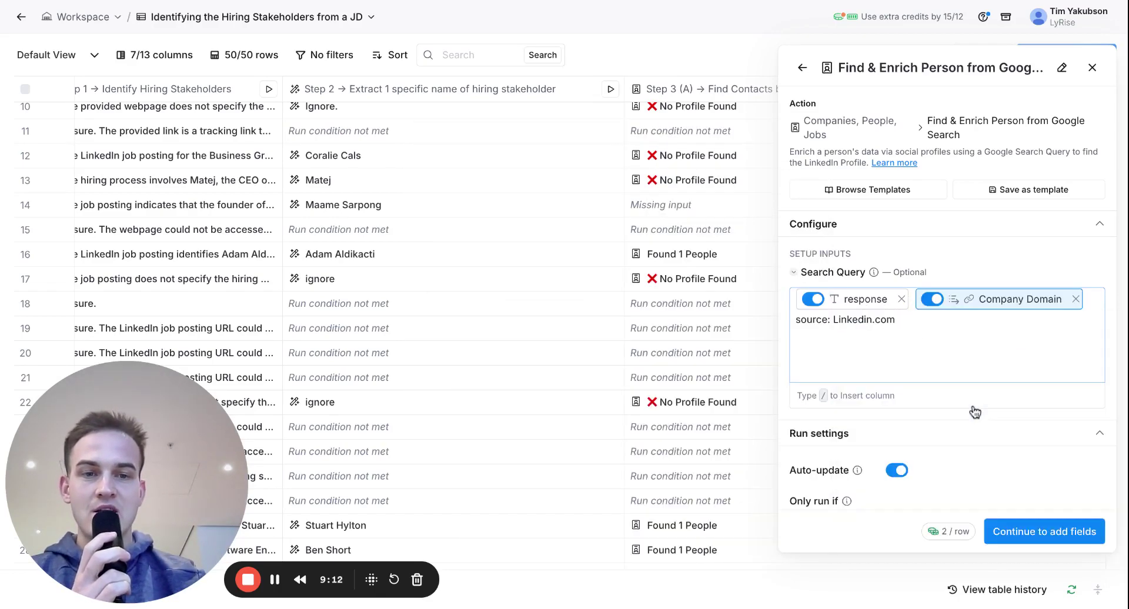
{"action": "left_click", "coordinate": [913, 308]}
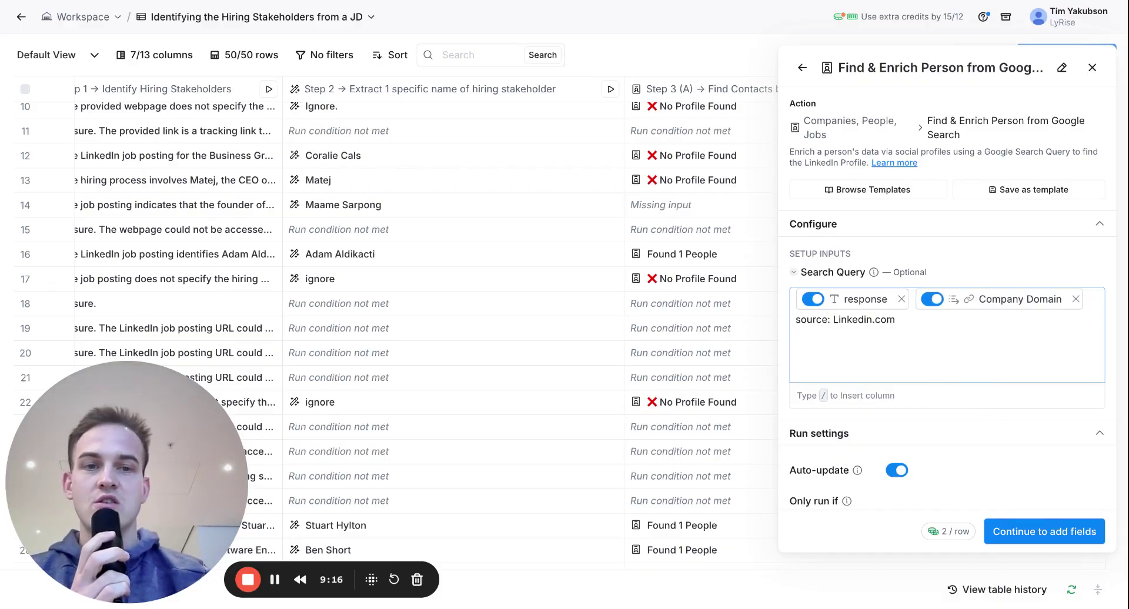
{"action": "left_click", "coordinate": [933, 299]}
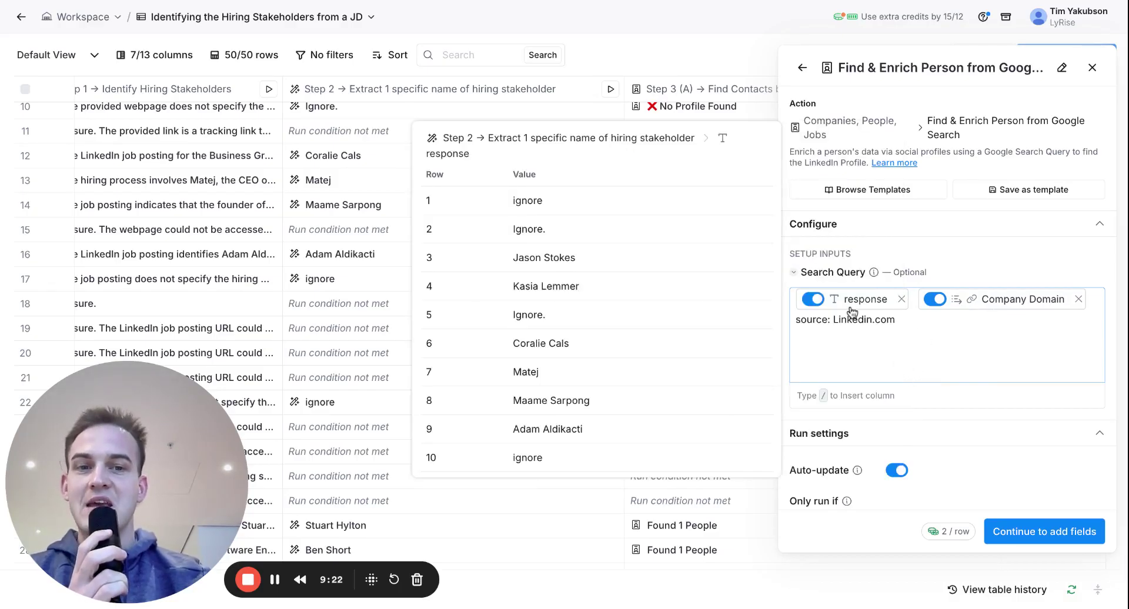
{"action": "key", "text": "shift+Left"}
{"action": "key", "text": "shift+Left"}
{"action": "key", "text": "shift+Left"}
{"action": "key", "text": "shift+Left"}
{"action": "key", "text": "shift+Left"}
{"action": "key", "text": "shift+Left"}
{"action": "key", "text": "shift+Left"}
{"action": "key", "text": "shift+Left"}
{"action": "key", "text": "shift+Left"}
{"action": "key", "text": "shift+Left"}
{"action": "key", "text": "shift+Left"}
{"action": "key", "text": "shift+Left"}
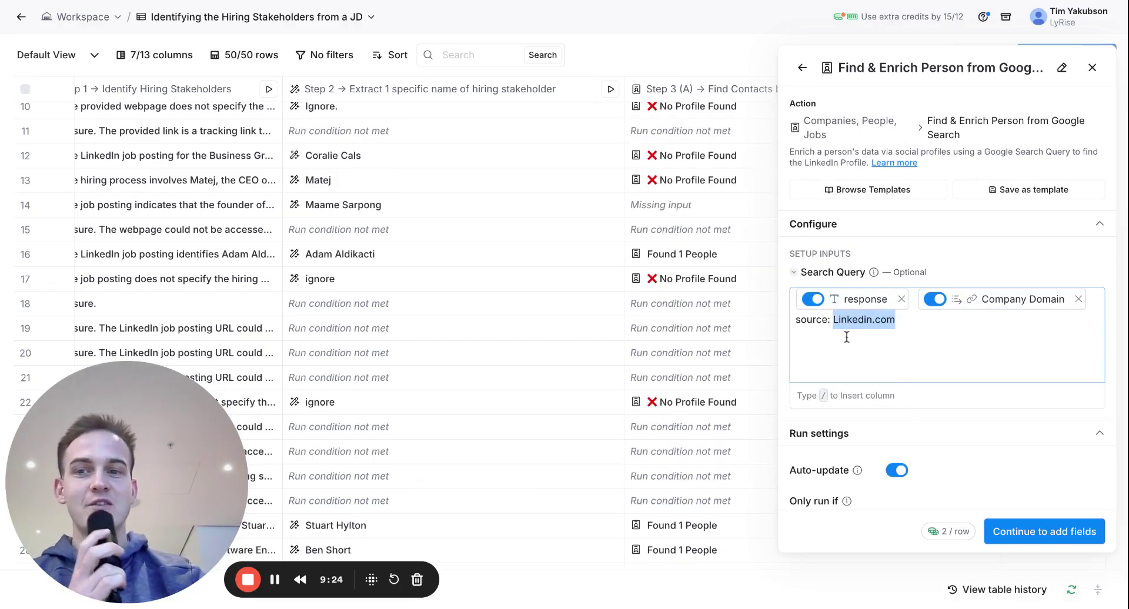
{"action": "key", "text": "Right"}
Generate with AI and save the run condition "only run if" the Step 1 response "does not contain "unsure""
{"action": "scroll", "coordinate": [848, 338], "scroll_direction": "down", "scroll_amount": 1}
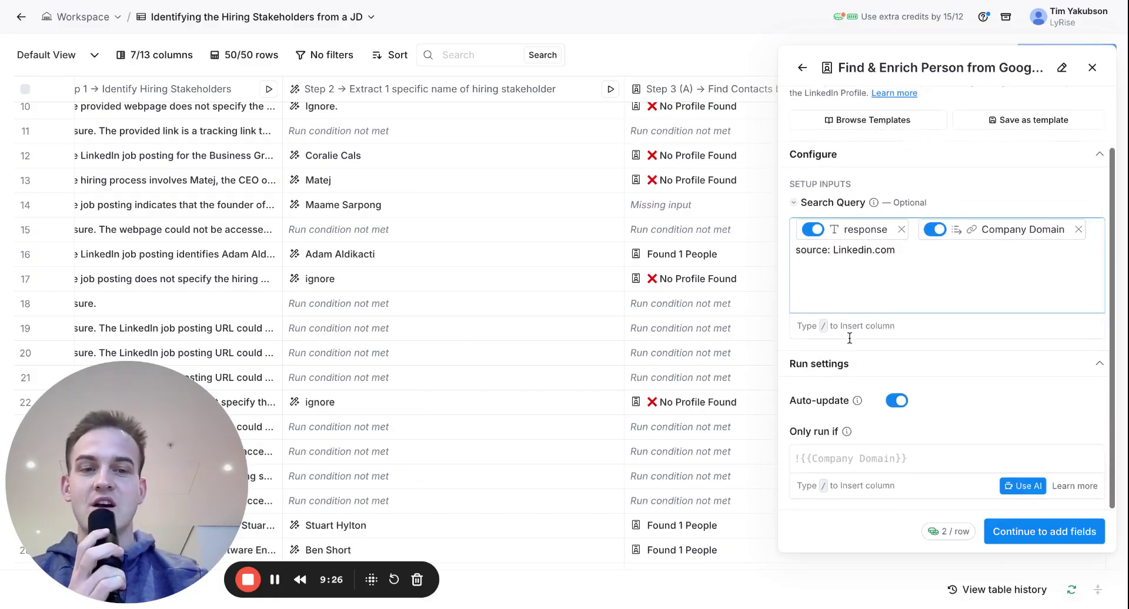
{"action": "left_click", "coordinate": [1023, 486]}
{"action": "type", "text": "onl"}
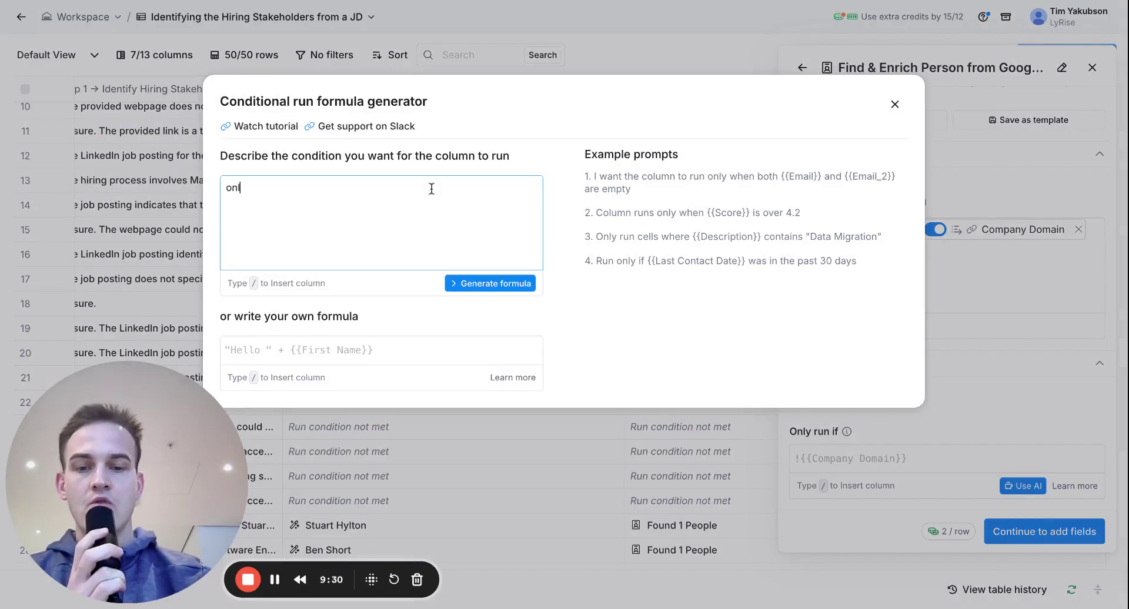
{"action": "type", "text": "y run if "}
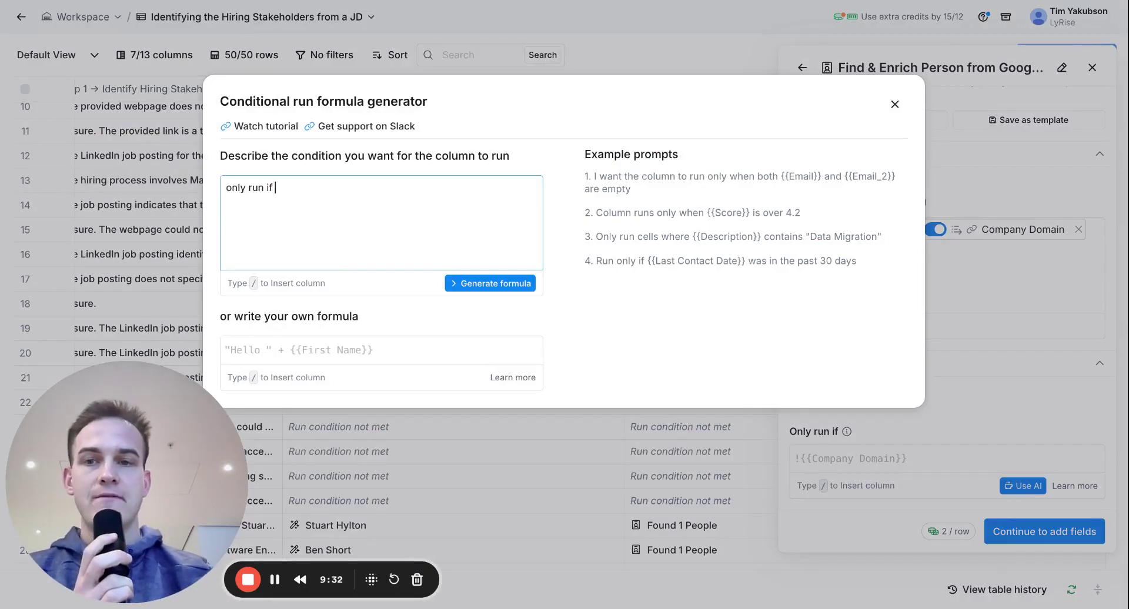
{"action": "type", "text": "/"}
{"action": "scroll", "coordinate": [370, 431], "scroll_direction": "down", "scroll_amount": 2}
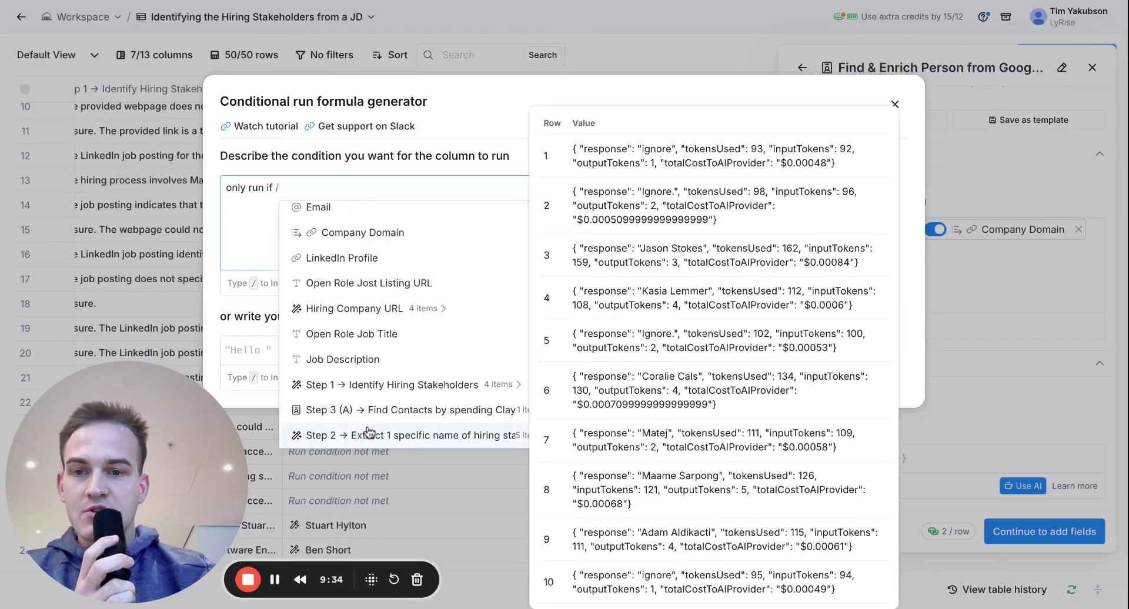
{"action": "left_click", "coordinate": [365, 385]}
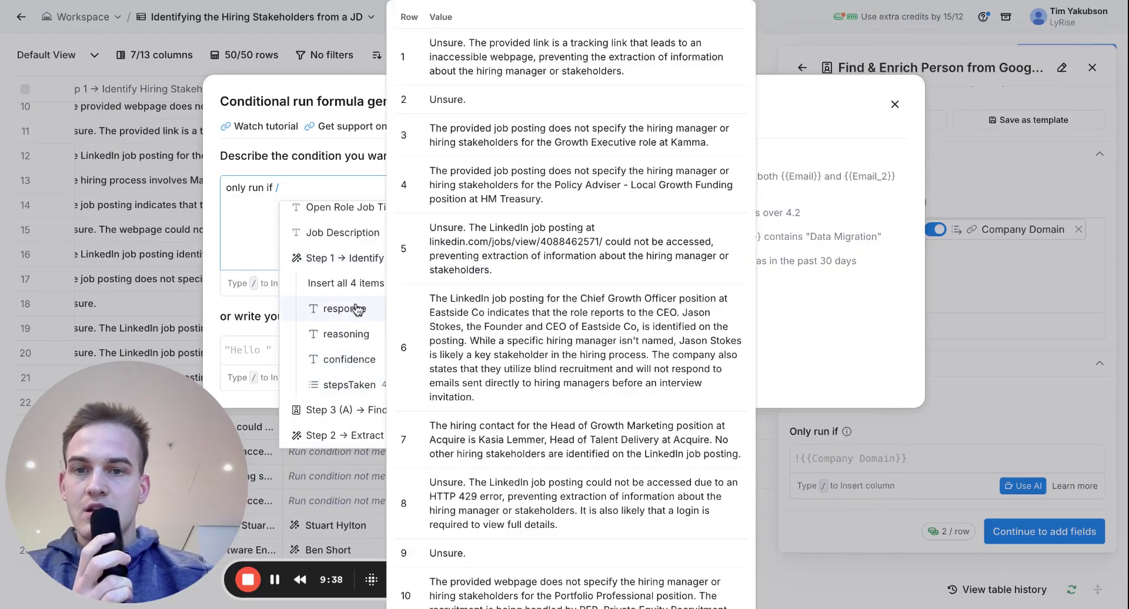
{"action": "left_click", "coordinate": [345, 308]}
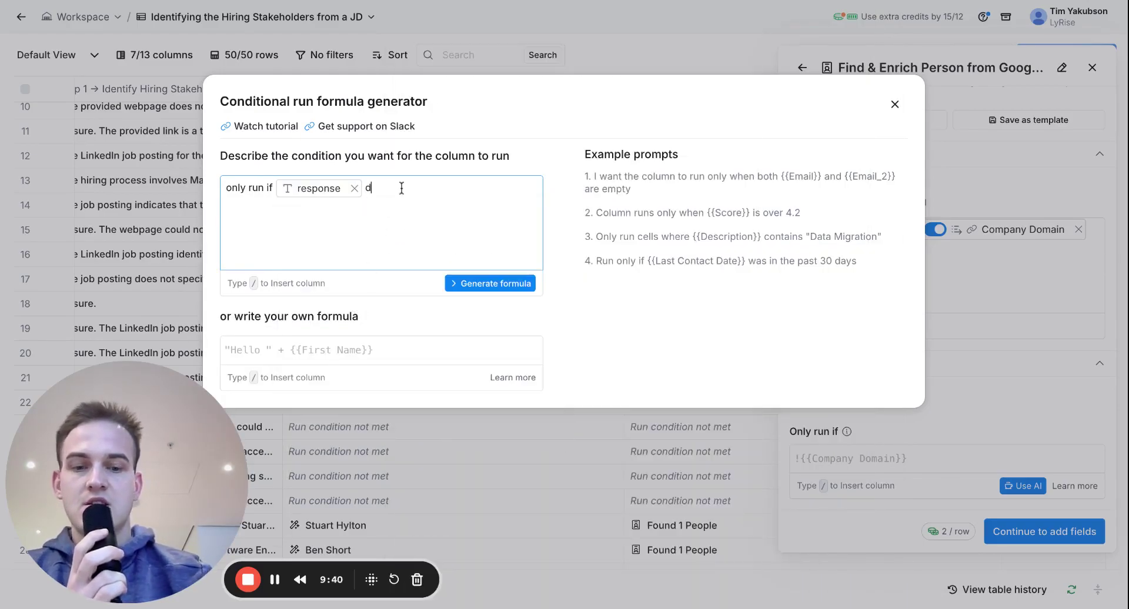
{"action": "type", "text": "does "}
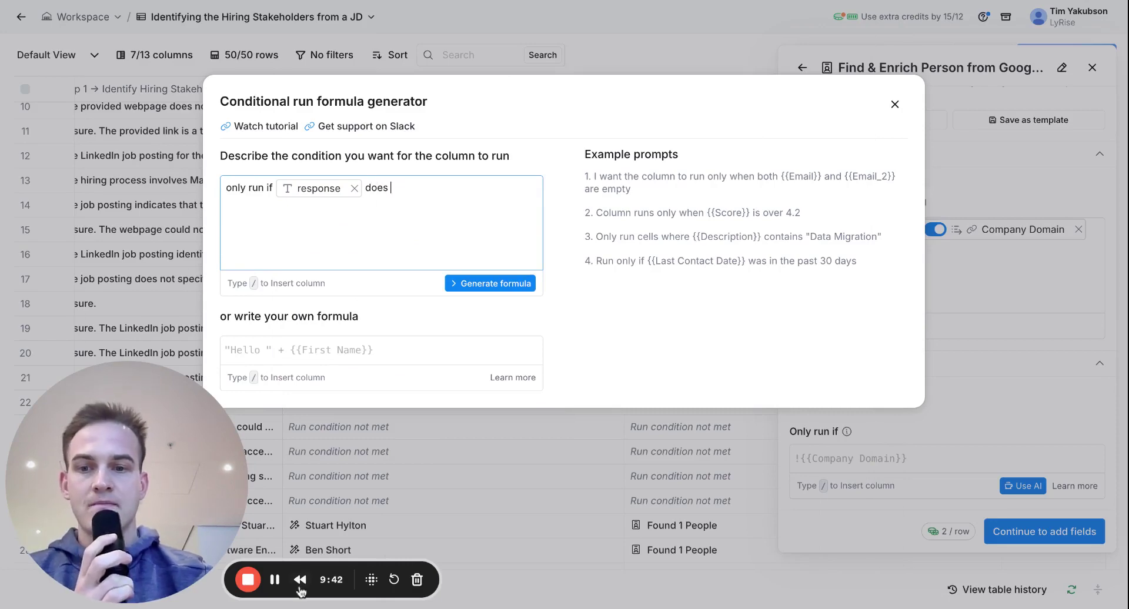
{"action": "type", "text": "not contain \"unsure\""}
{"action": "left_click", "coordinate": [487, 285]}
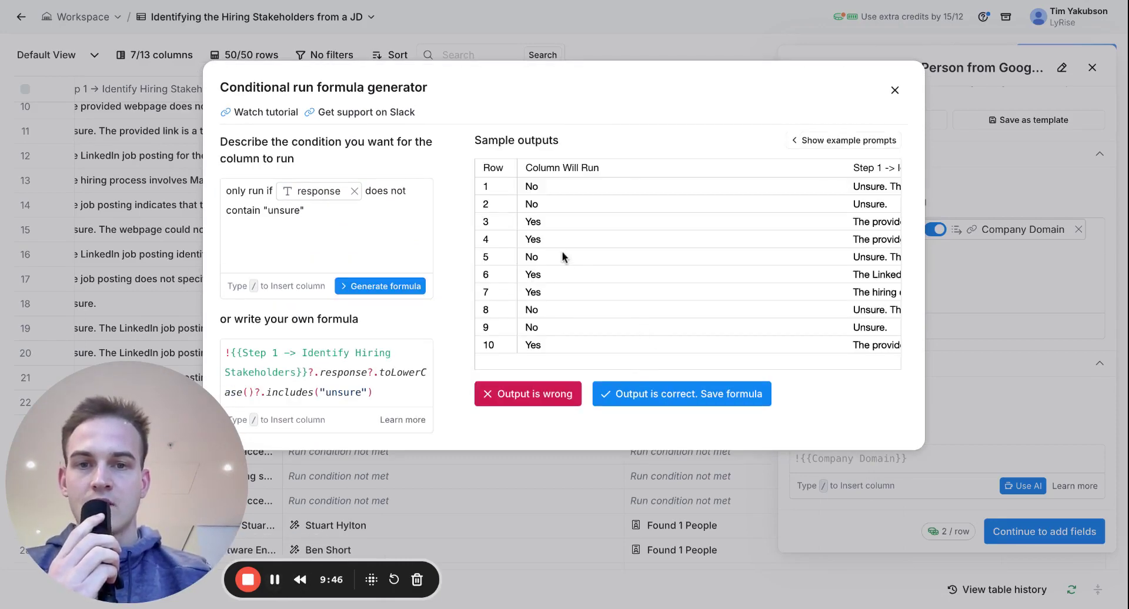
{"action": "left_click", "coordinate": [634, 393]}
Continue without selecting any extra data columns, then save the Google Search enrichment and run it on the table rows
{"action": "left_click", "coordinate": [1000, 532]}
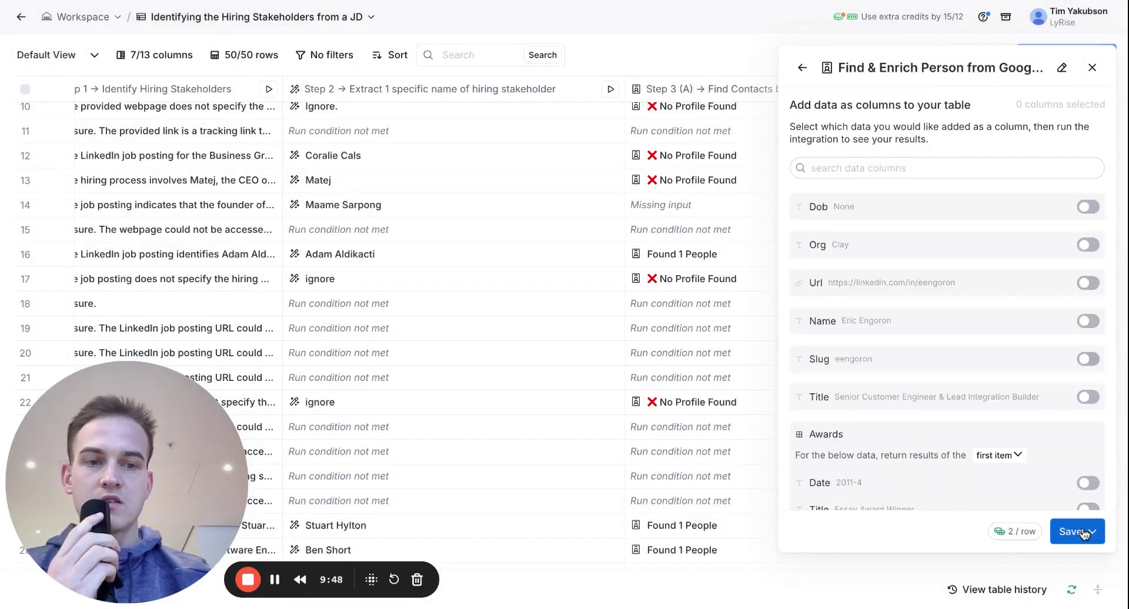
{"action": "left_click", "coordinate": [1076, 531]}
{"action": "left_click", "coordinate": [995, 467]}
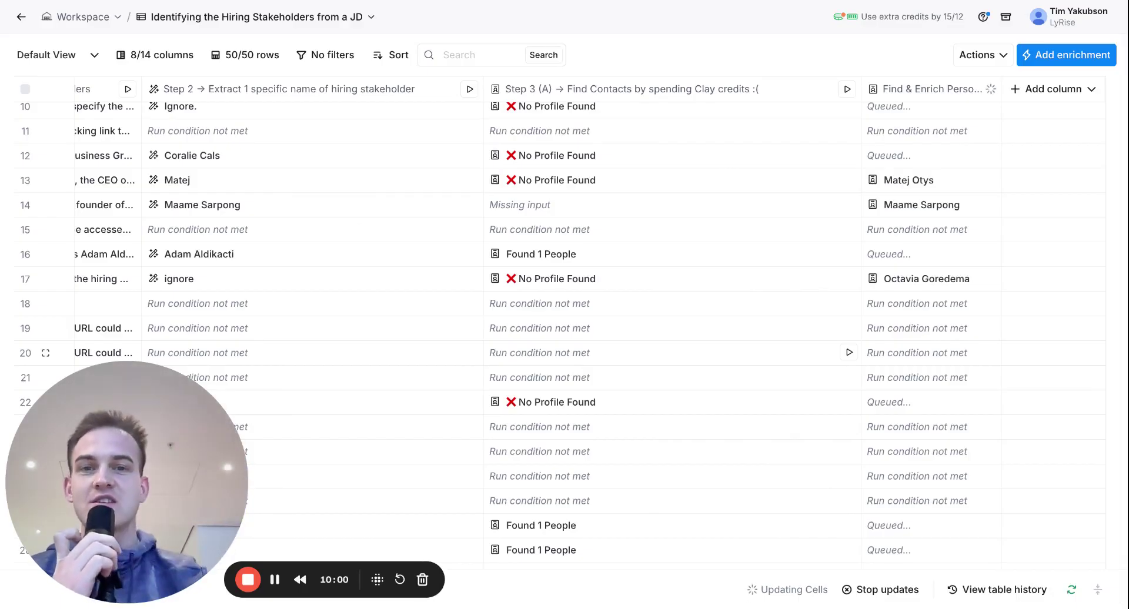
Review the Find & Enrich Person results down the whole table and compare them with the Step 3 (A) contacts
{"action": "scroll", "coordinate": [502, 347], "scroll_direction": "up", "scroll_amount": 4}
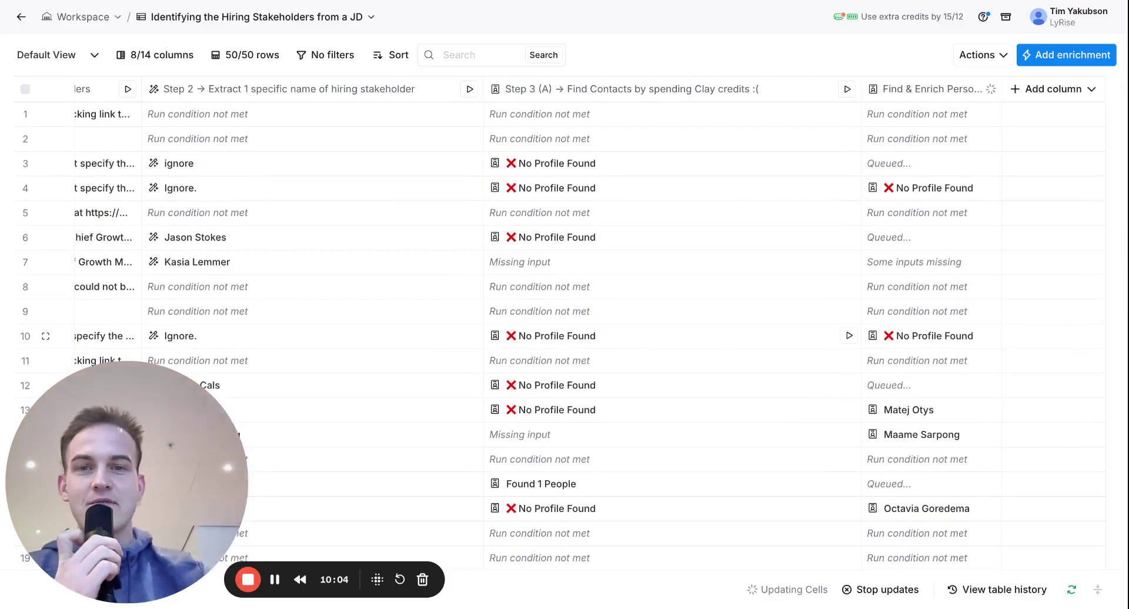
{"action": "scroll", "coordinate": [571, 264], "scroll_direction": "down", "scroll_amount": 4}
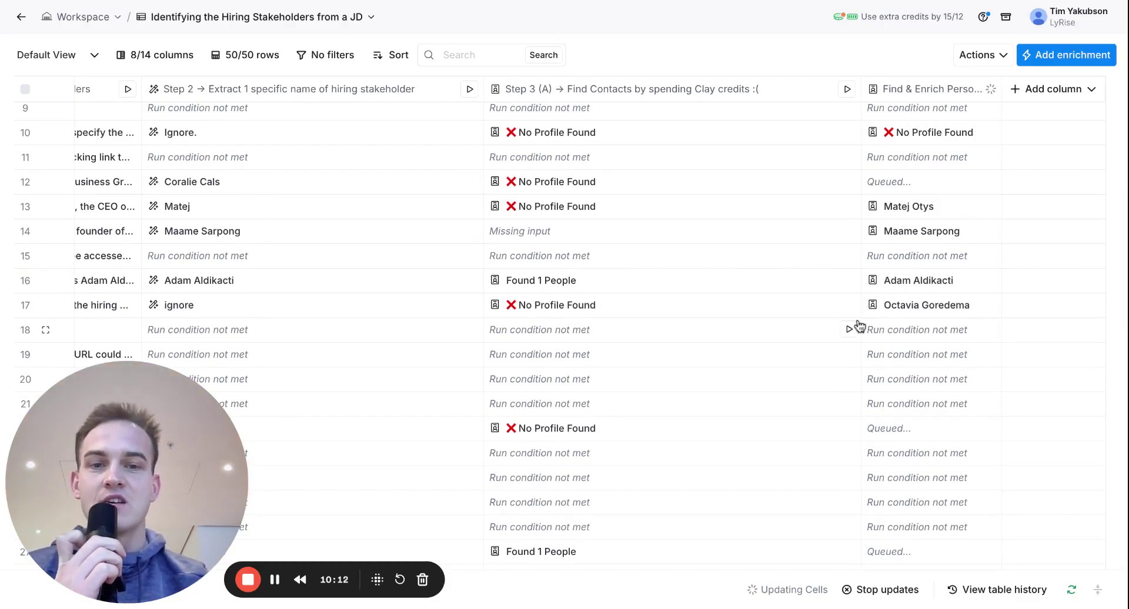
{"action": "scroll", "coordinate": [857, 323], "scroll_direction": "down", "scroll_amount": 8}
{"action": "scroll", "coordinate": [927, 262], "scroll_direction": "down", "scroll_amount": 4}
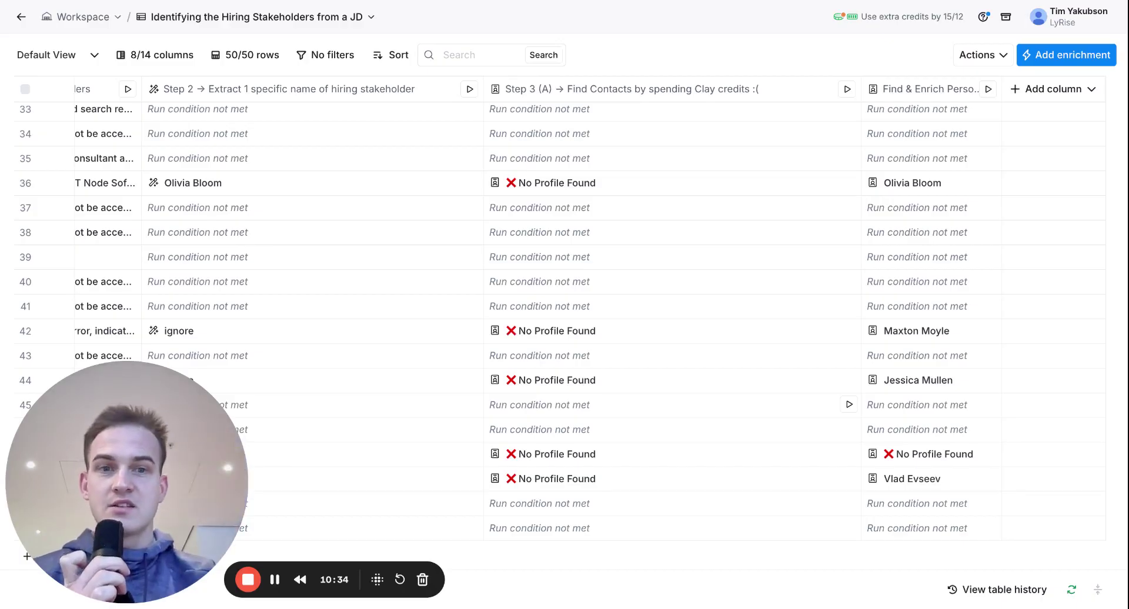
{"action": "scroll", "coordinate": [573, 344], "scroll_direction": "up", "scroll_amount": 13}
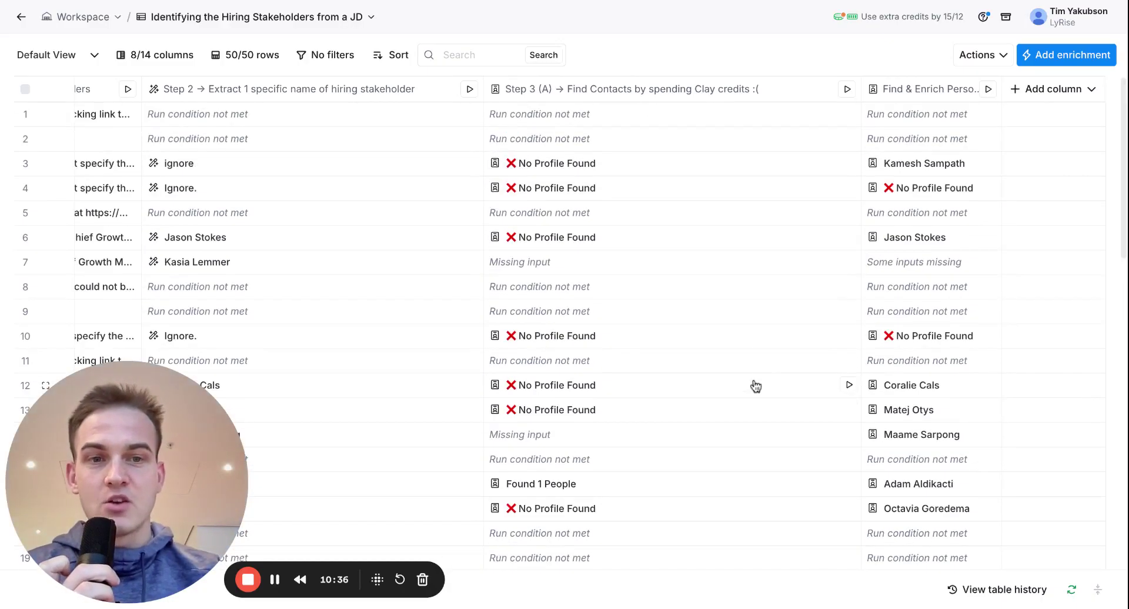
Inspect the profile details found for row 3 and add their Url field as a new column named "linkedin url"
{"action": "left_click", "coordinate": [905, 170]}
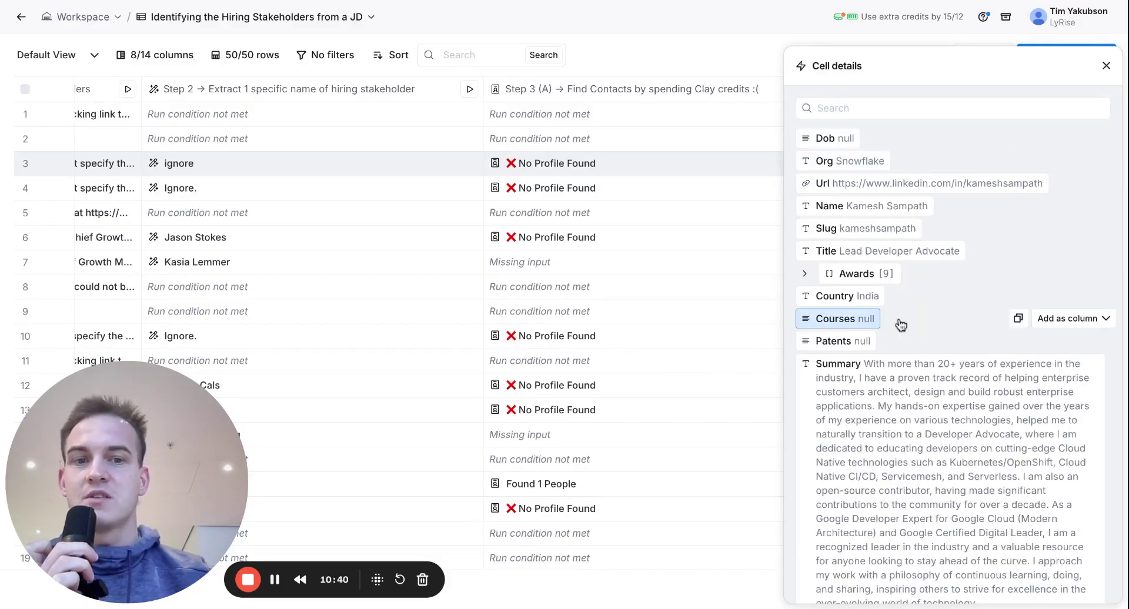
{"action": "scroll", "coordinate": [899, 317], "scroll_direction": "down", "scroll_amount": 6}
{"action": "scroll", "coordinate": [926, 371], "scroll_direction": "down", "scroll_amount": 3}
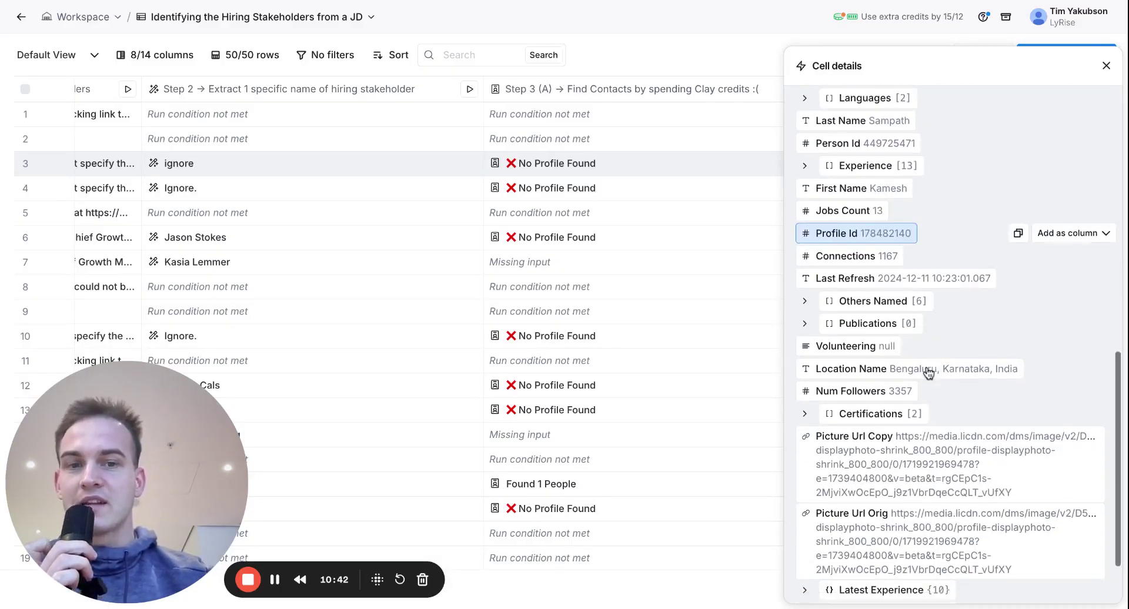
{"action": "scroll", "coordinate": [964, 496], "scroll_direction": "up", "scroll_amount": 10}
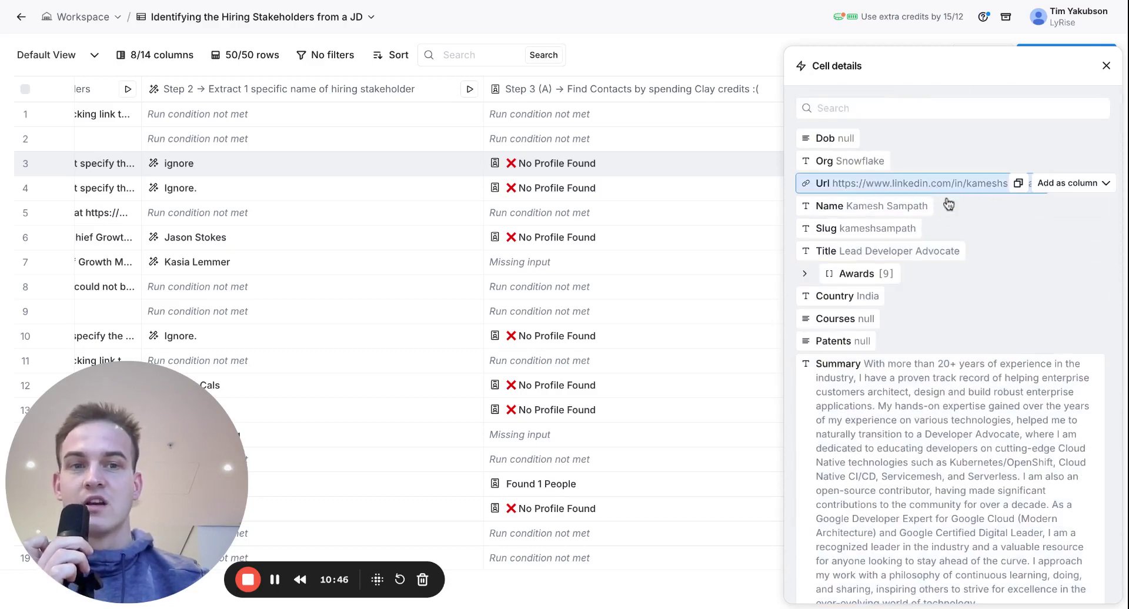
{"action": "left_click", "coordinate": [1088, 183]}
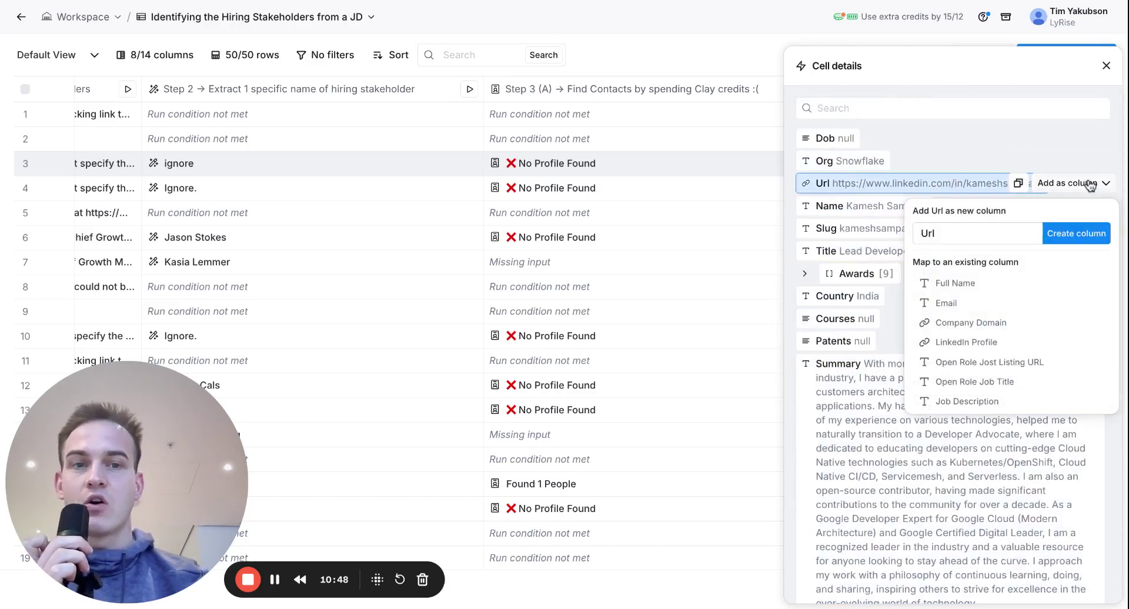
{"action": "double_click", "coordinate": [993, 238]}
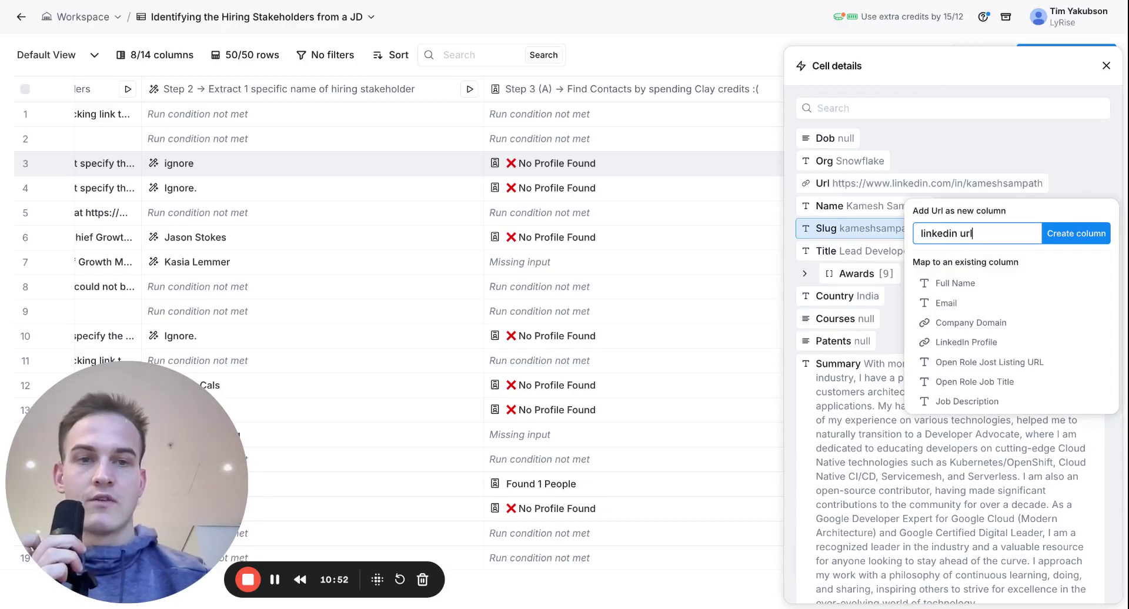
{"action": "left_click", "coordinate": [1071, 233]}
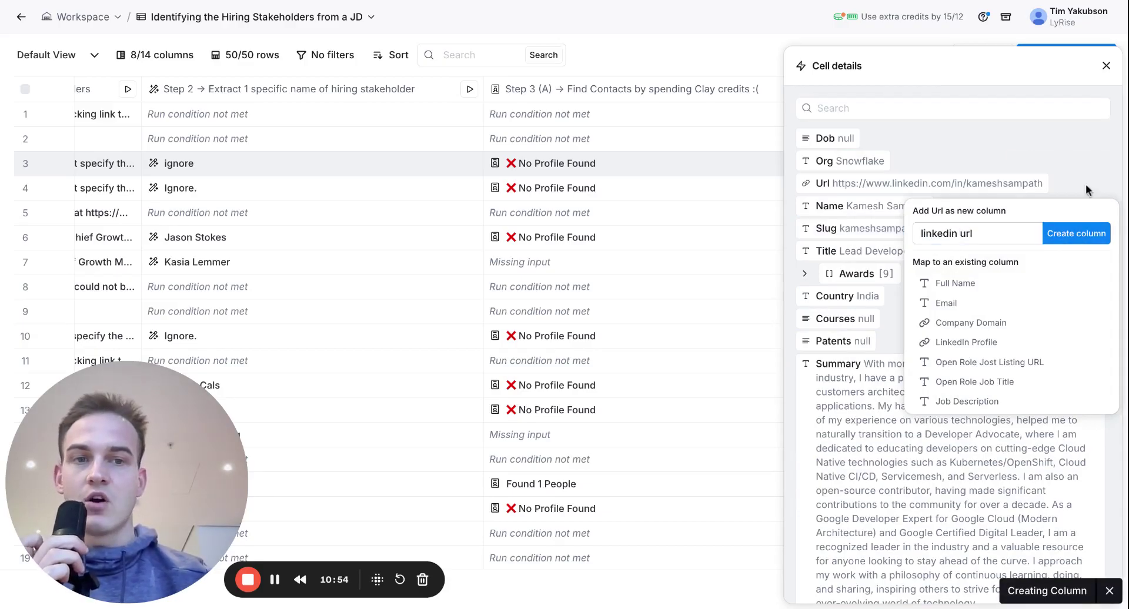
{"action": "left_click", "coordinate": [1107, 68]}
{"action": "left_click", "coordinate": [1107, 67]}
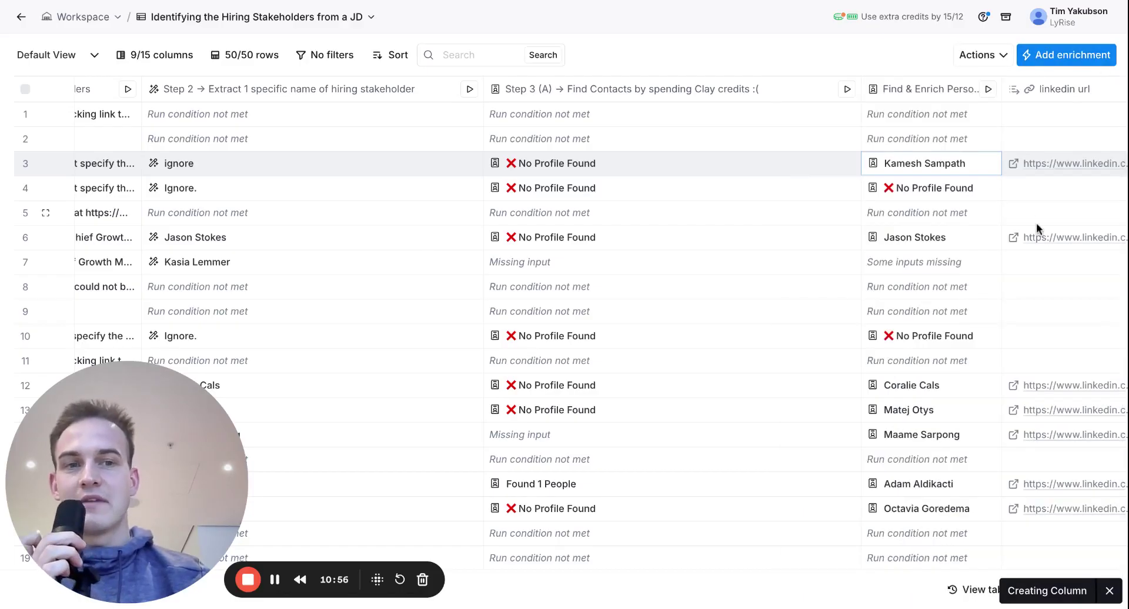
Start adding another enrichment and search the available ones for "find em"
{"action": "scroll", "coordinate": [1036, 227], "scroll_direction": "right", "scroll_amount": 3}
{"action": "left_click", "coordinate": [1065, 55]}
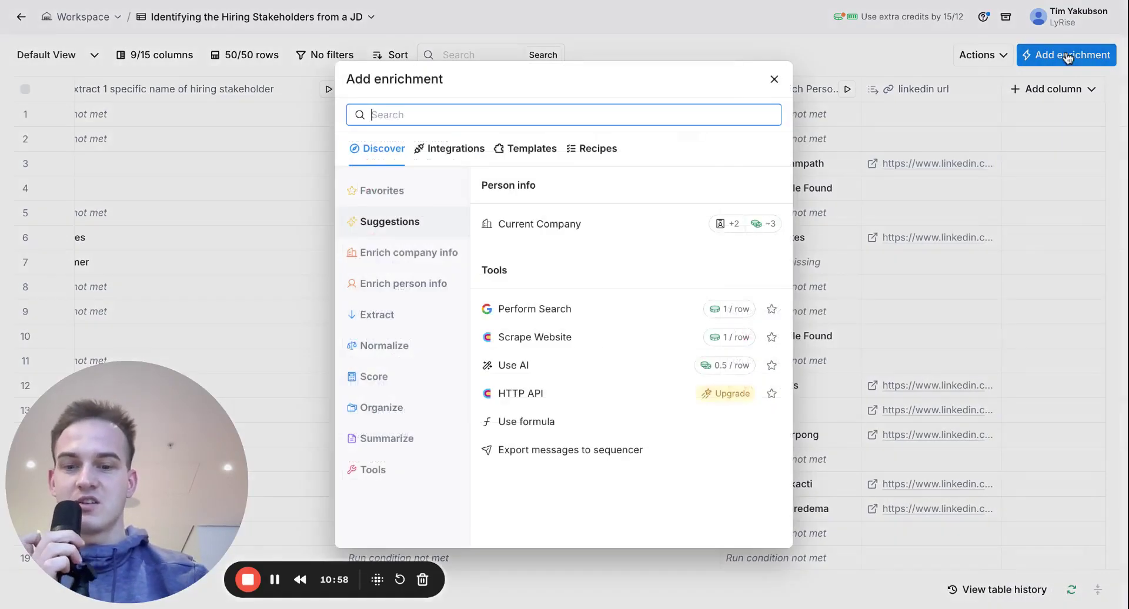
{"action": "type", "text": "find em"}
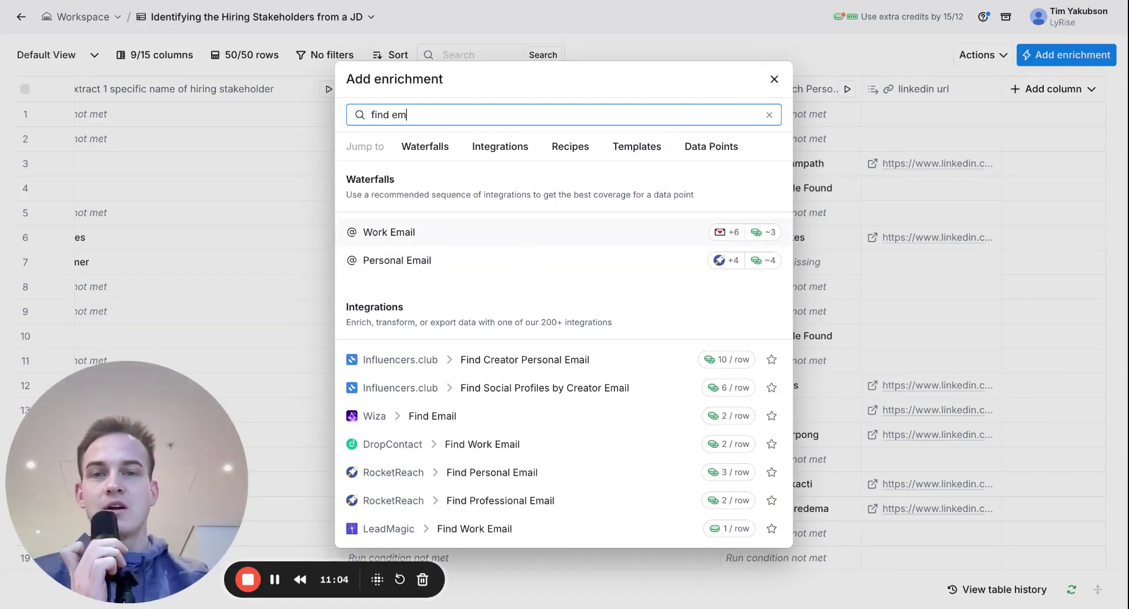
Search the enrichments for "heyreach" instead, choose HeyReach's Add Lead to Campaign, and look through its account and input settings
{"action": "key", "text": "ctrl+a"}
{"action": "type", "text": "h"}
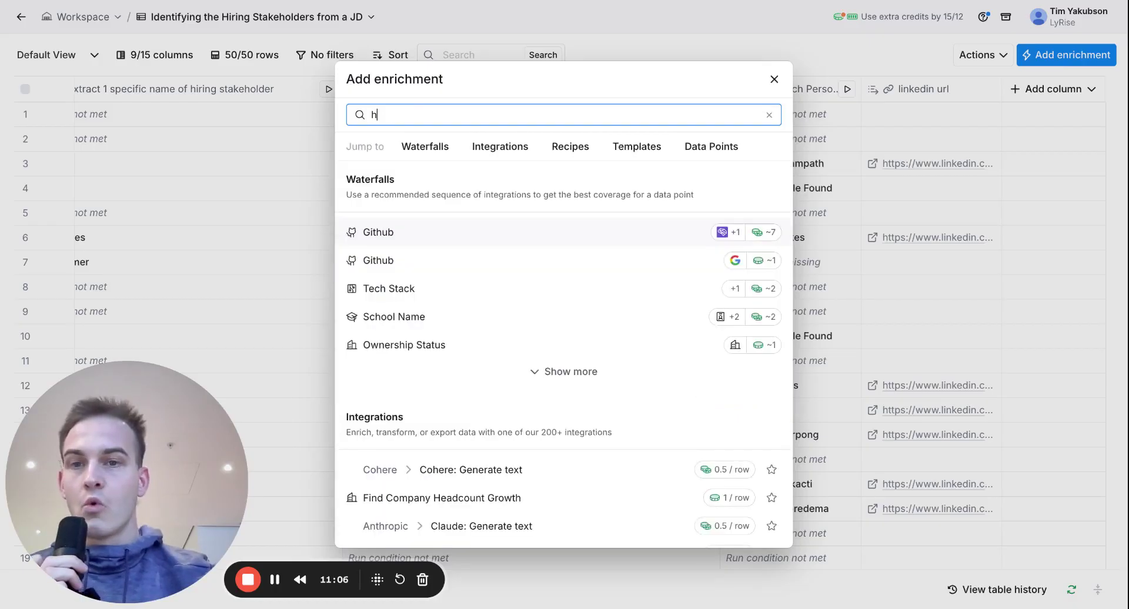
{"action": "type", "text": "eyreach"}
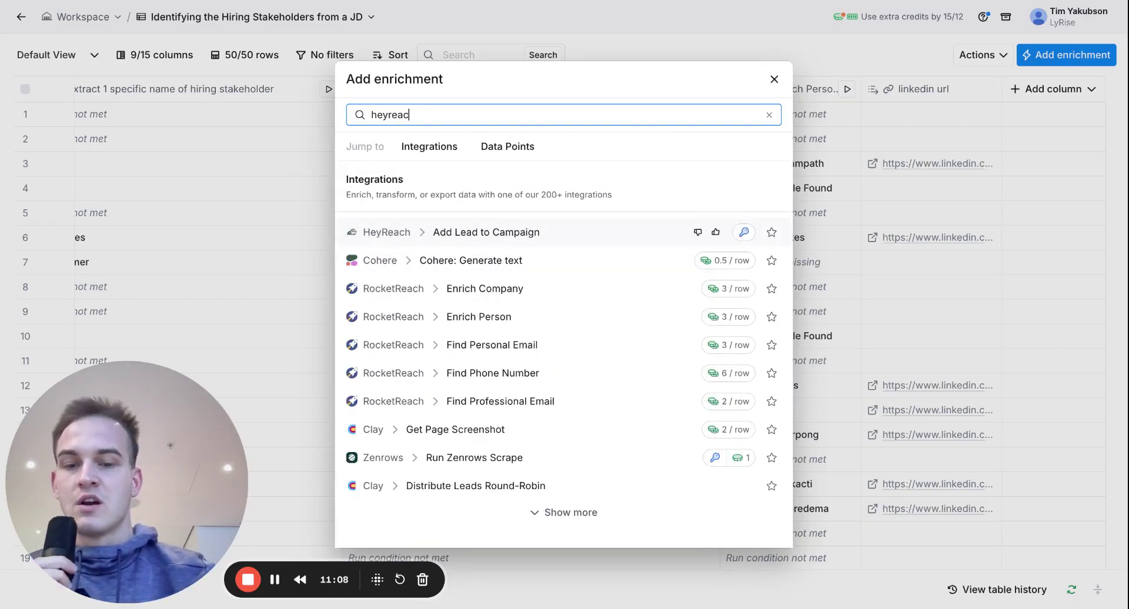
{"action": "left_click", "coordinate": [417, 241]}
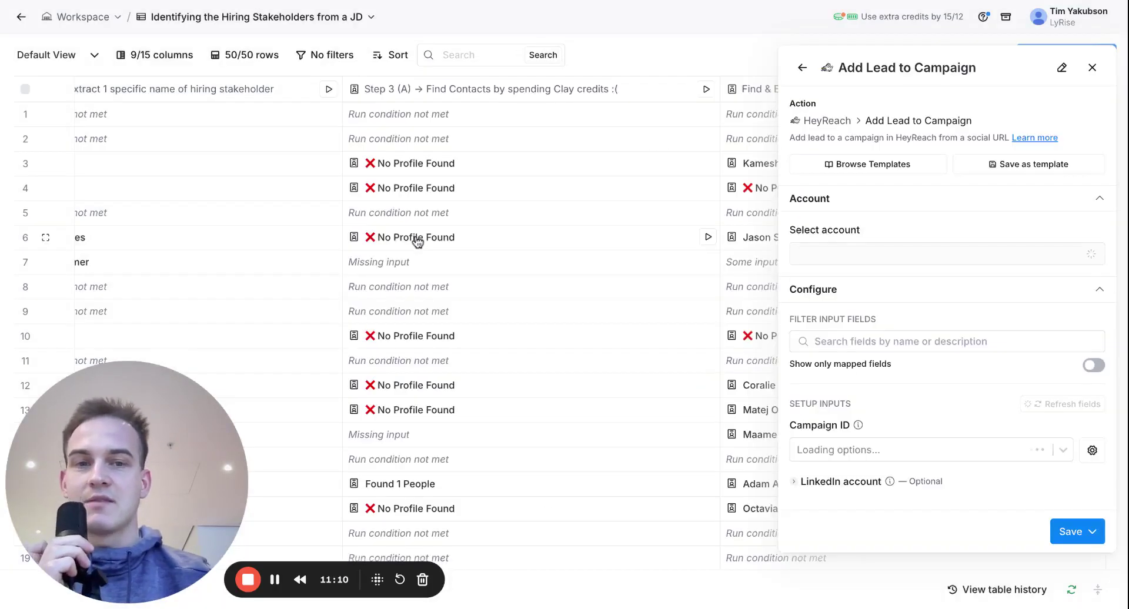
{"action": "scroll", "coordinate": [922, 256], "scroll_direction": "down", "scroll_amount": 2}
{"action": "scroll", "coordinate": [921, 255], "scroll_direction": "down", "scroll_amount": 3}
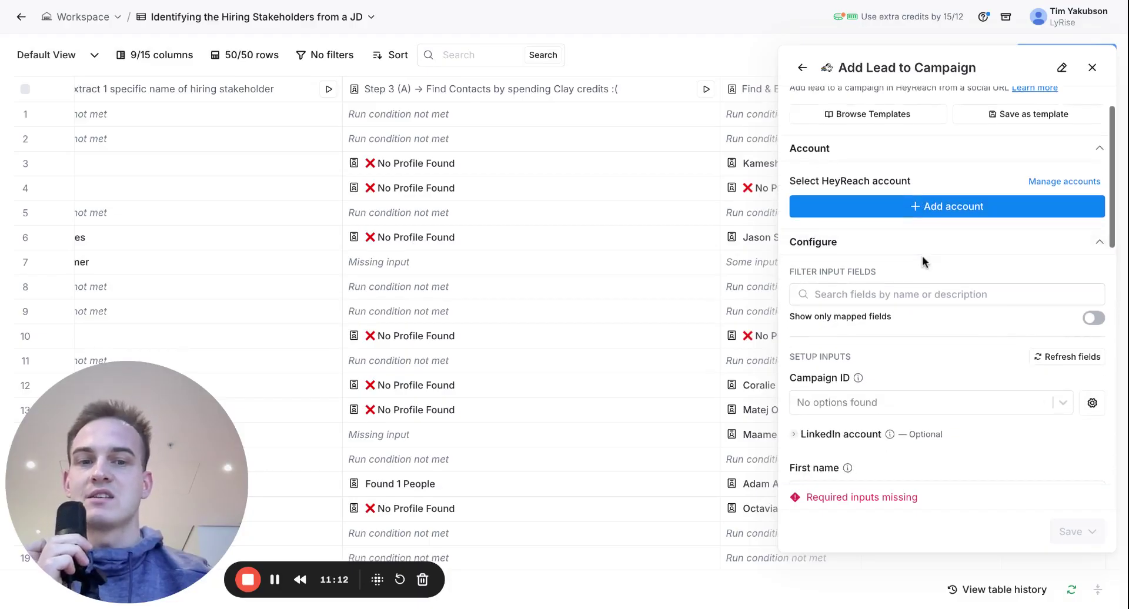
Map the HeyReach Personal LinkedIn URL input to the linkedin url column and close the enrichment setup without saving it
{"action": "scroll", "coordinate": [889, 300], "scroll_direction": "down", "scroll_amount": 2}
{"action": "scroll", "coordinate": [893, 290], "scroll_direction": "down", "scroll_amount": 1}
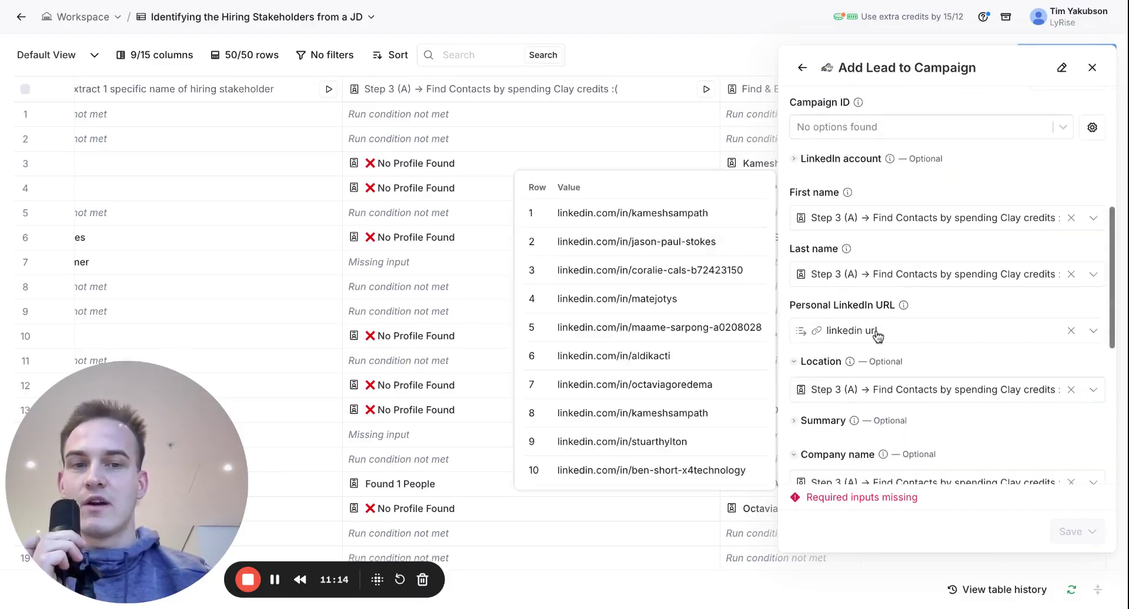
{"action": "left_click", "coordinate": [874, 331]}
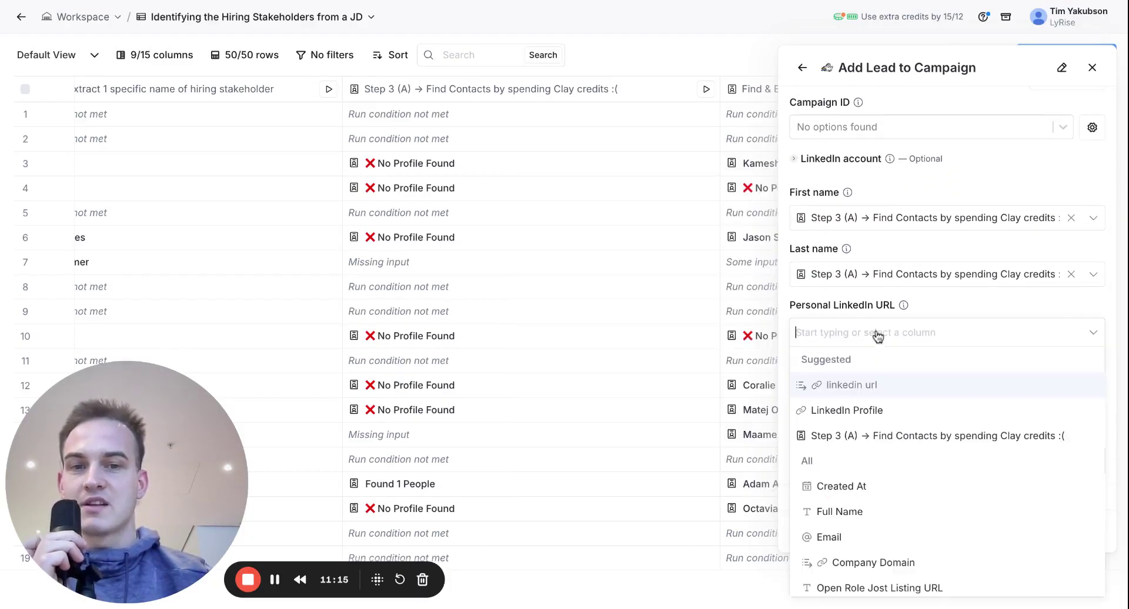
{"action": "left_click", "coordinate": [872, 388]}
{"action": "left_click", "coordinate": [1092, 68]}
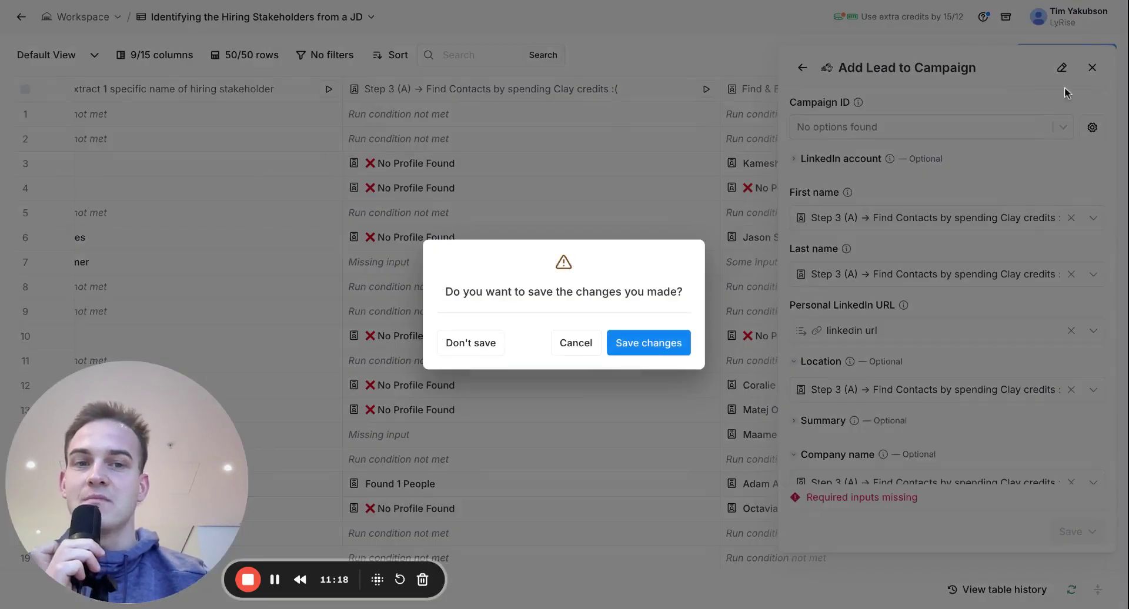
{"action": "left_click", "coordinate": [477, 338]}
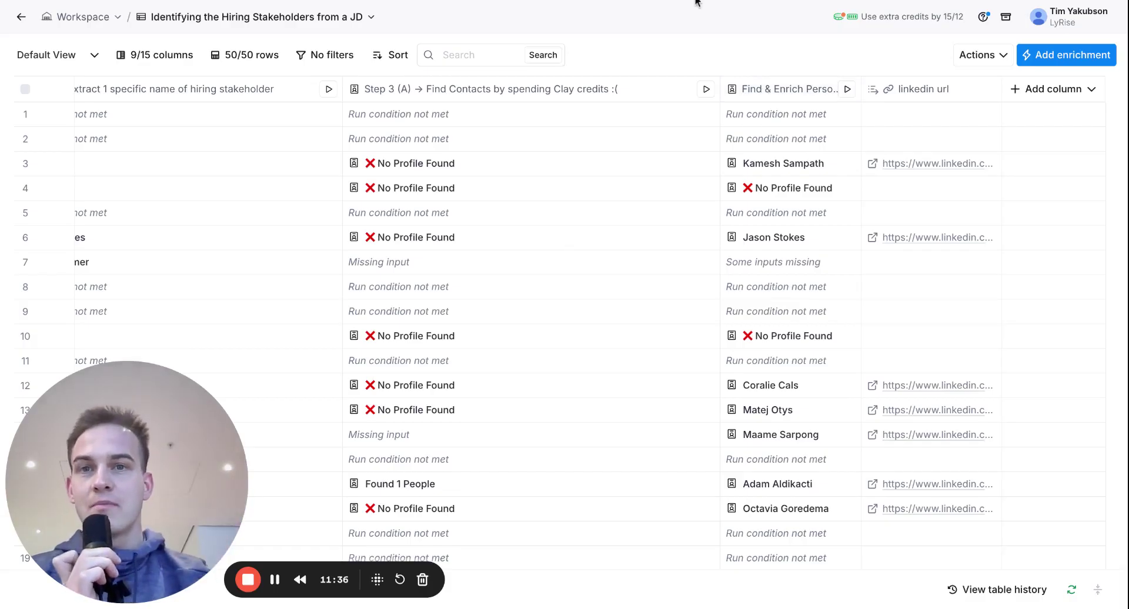
Switch to the Google Docs guide and review its opening section, and look over the Open Roles sample data spreadsheet
{"action": "key", "text": "super+Tab"}
{"action": "scroll", "coordinate": [470, 276], "scroll_direction": "up", "scroll_amount": 15}
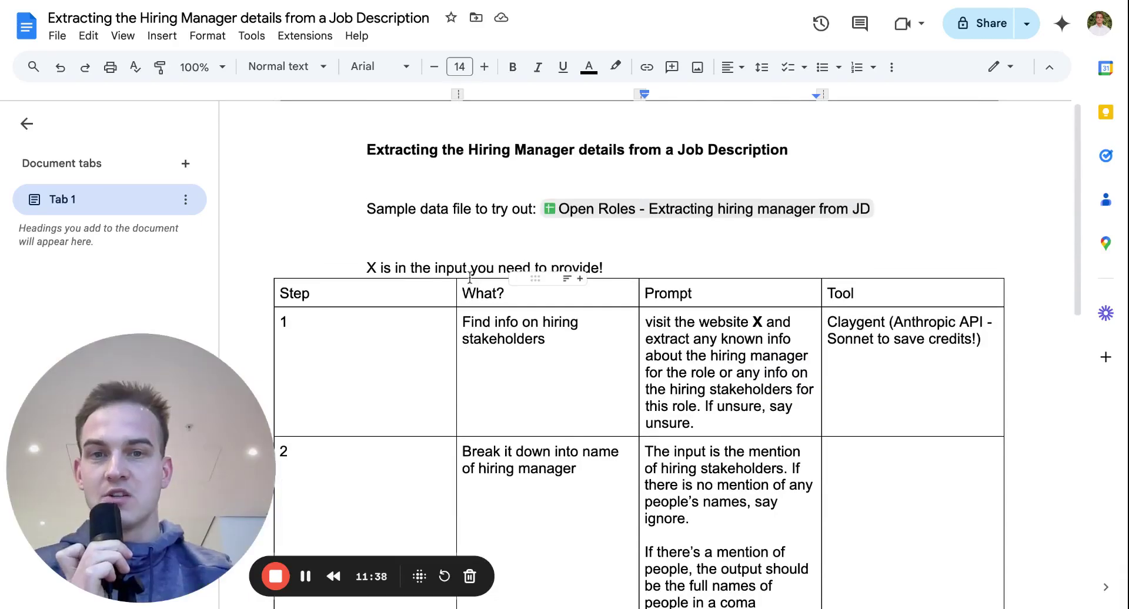
{"action": "key", "text": "super+Tab"}
{"action": "scroll", "coordinate": [473, 257], "scroll_direction": "up", "scroll_amount": 1}
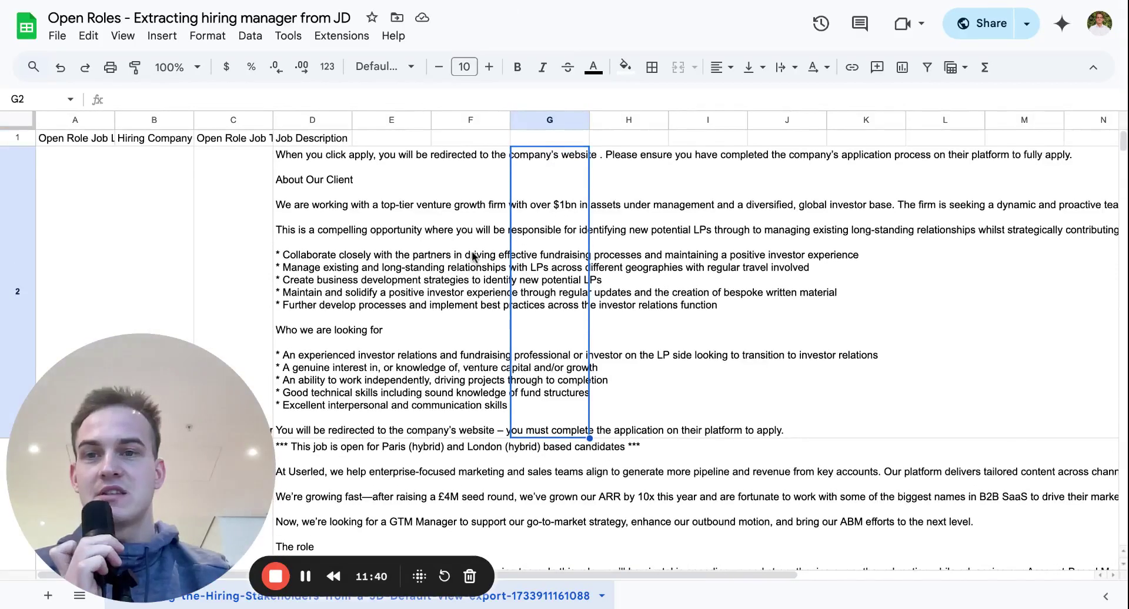
{"action": "left_click", "coordinate": [349, 182]}
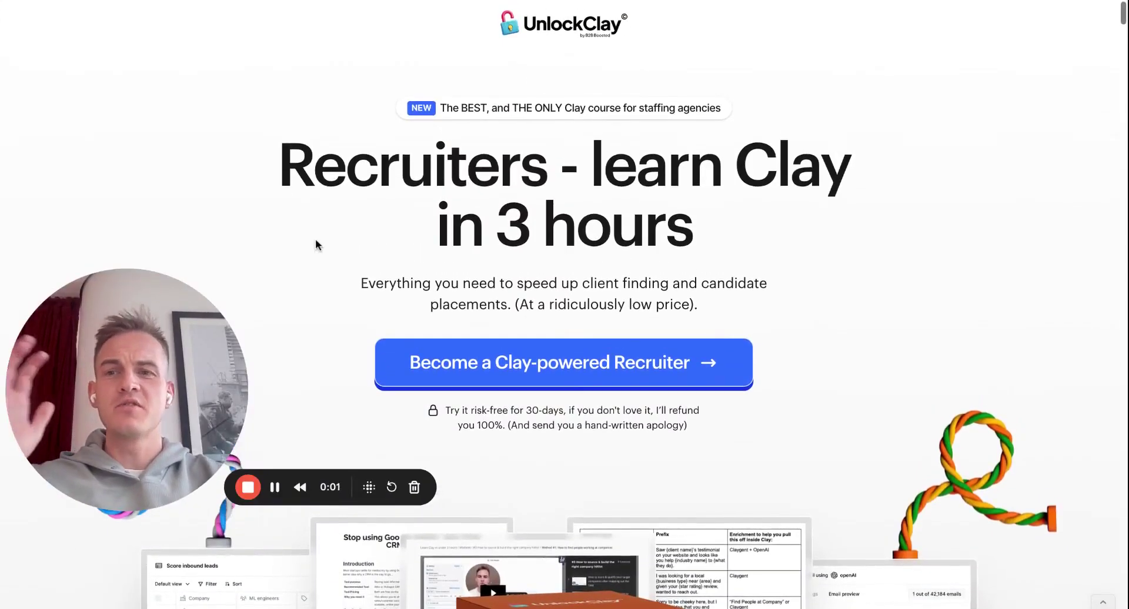
{"action": "scroll", "coordinate": [565, 294], "scroll_direction": "down", "scroll_amount": 1}
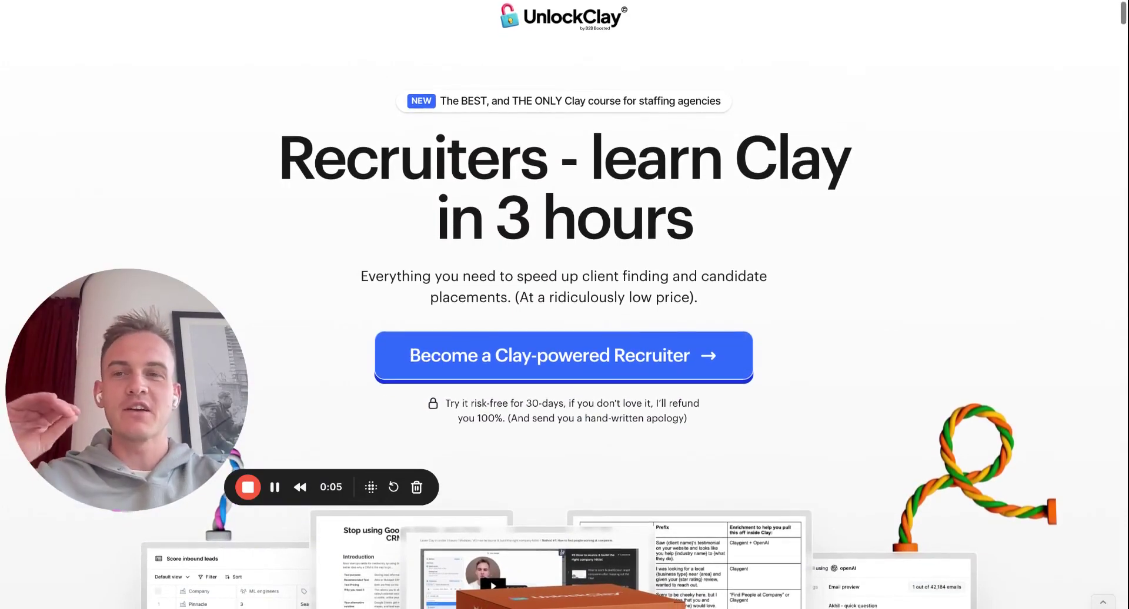
{"action": "scroll", "coordinate": [564, 294], "scroll_direction": "down", "scroll_amount": 1}
{"action": "scroll", "coordinate": [564, 294], "scroll_direction": "up", "scroll_amount": 1}
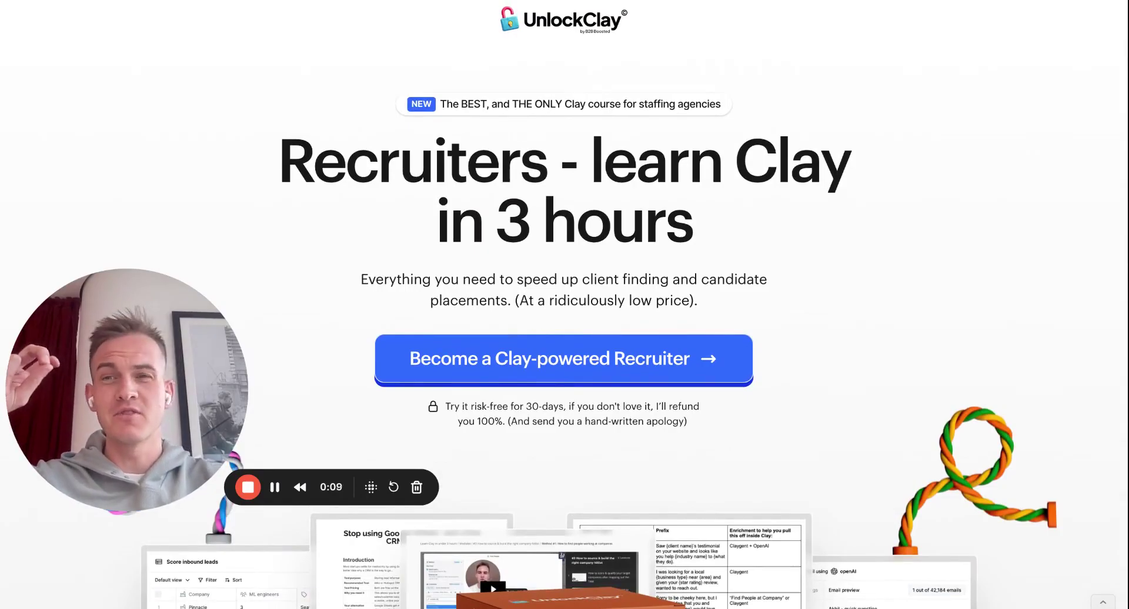
{"action": "scroll", "coordinate": [565, 294], "scroll_direction": "down", "scroll_amount": 1}
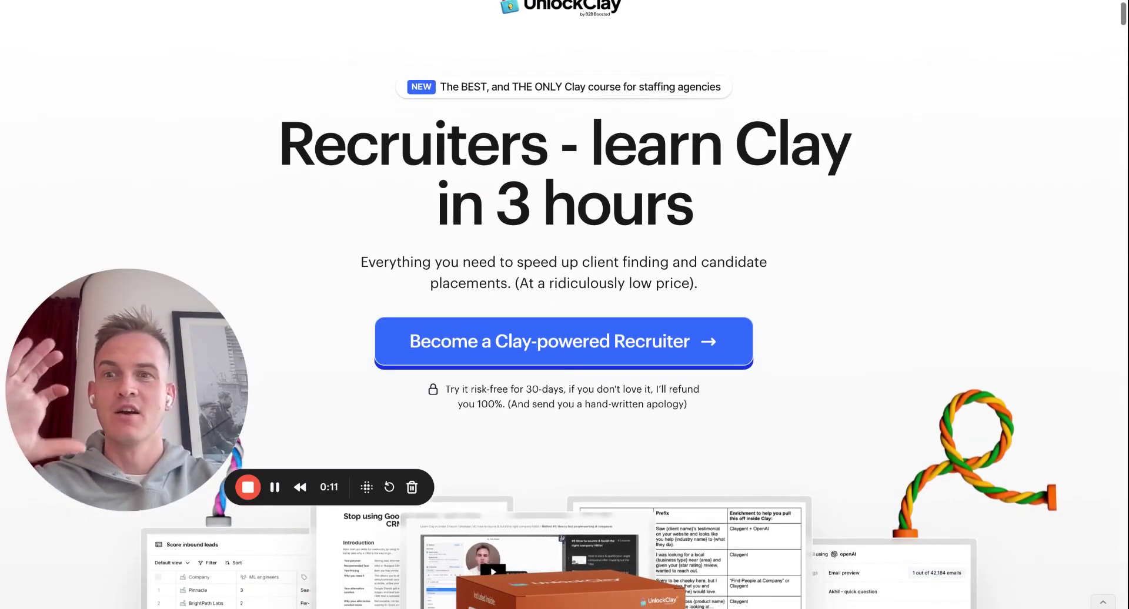
{"action": "scroll", "coordinate": [564, 294], "scroll_direction": "down", "scroll_amount": 1}
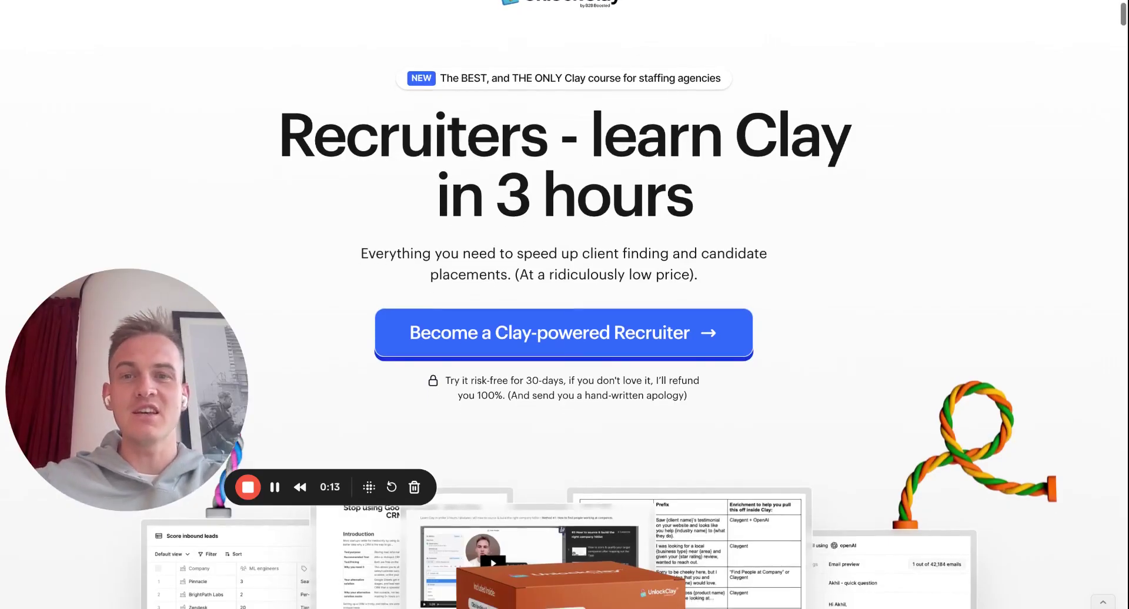
{"action": "scroll", "coordinate": [565, 294], "scroll_direction": "down", "scroll_amount": 1}
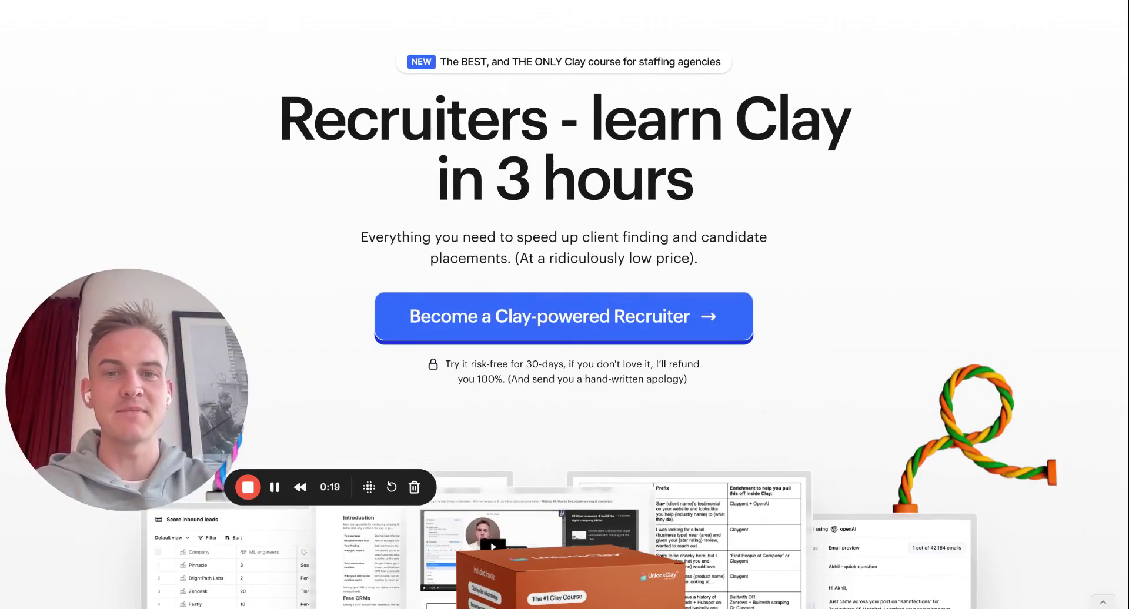
{"action": "scroll", "coordinate": [564, 276], "scroll_direction": "down", "scroll_amount": 2}
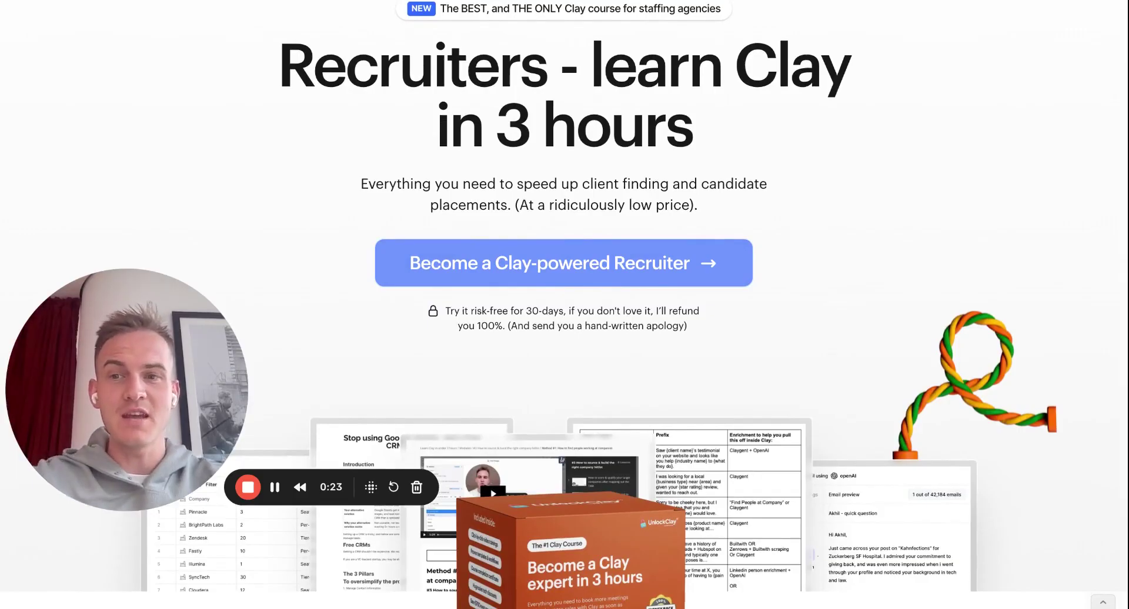
{"action": "scroll", "coordinate": [564, 304], "scroll_direction": "down", "scroll_amount": 1}
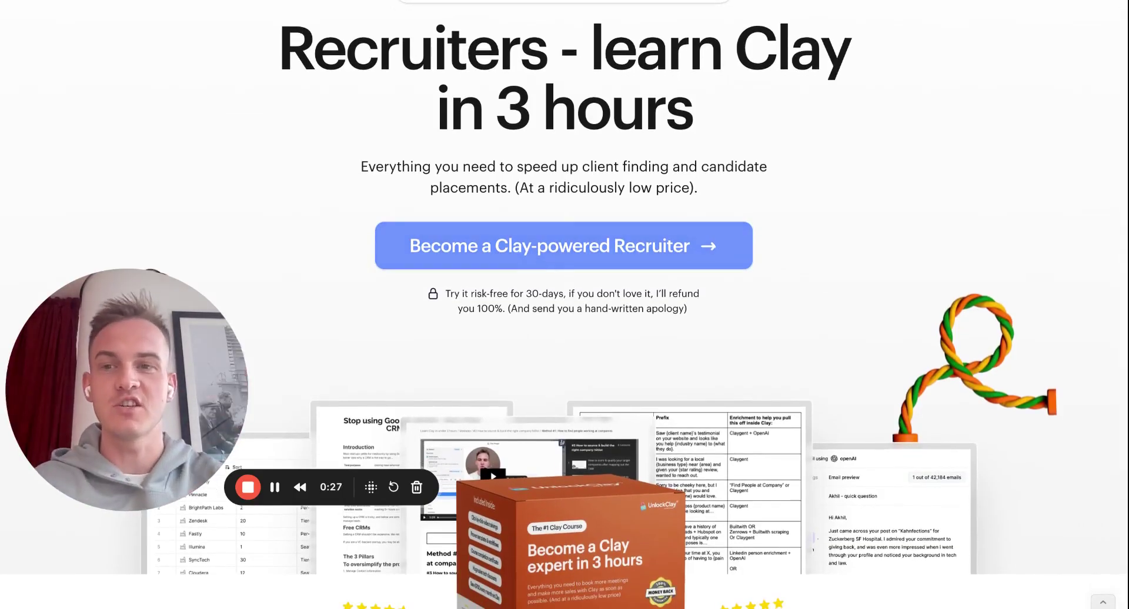
Switch to Timifie.com, view the Python jobs list with its export options, and return to the UnlockClay page
{"action": "left_click", "coordinate": [361, 3]}
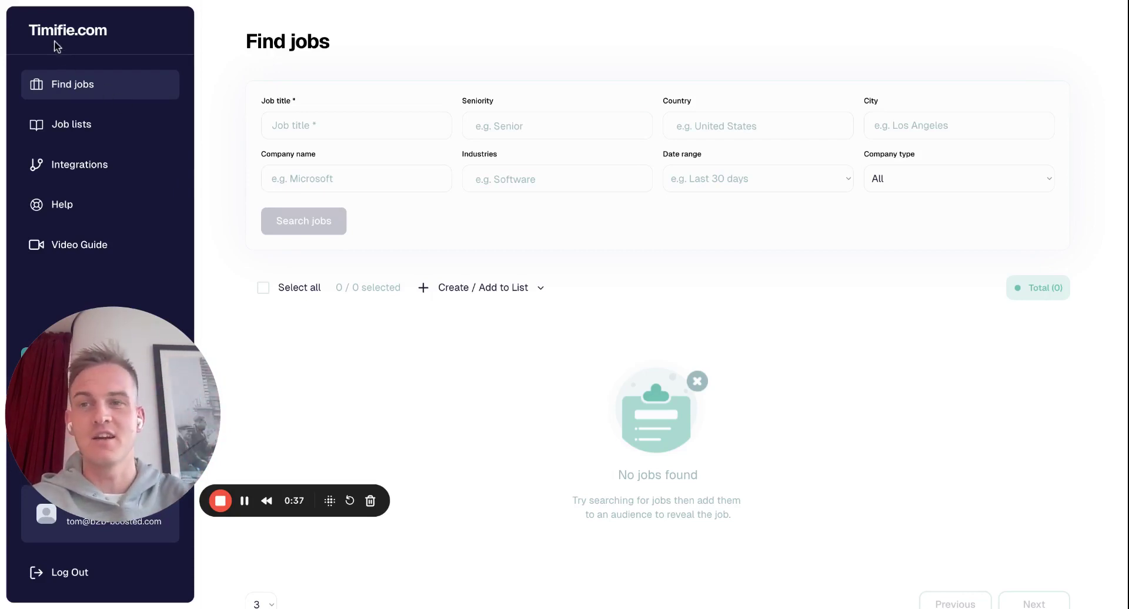
{"action": "left_click", "coordinate": [93, 125]}
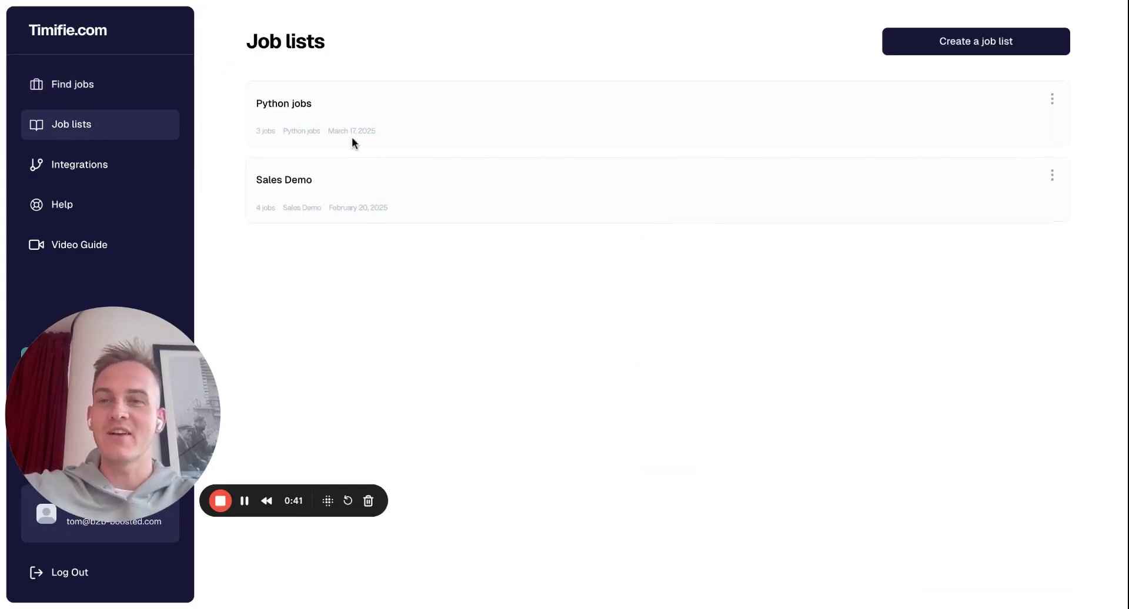
{"action": "left_click", "coordinate": [297, 107]}
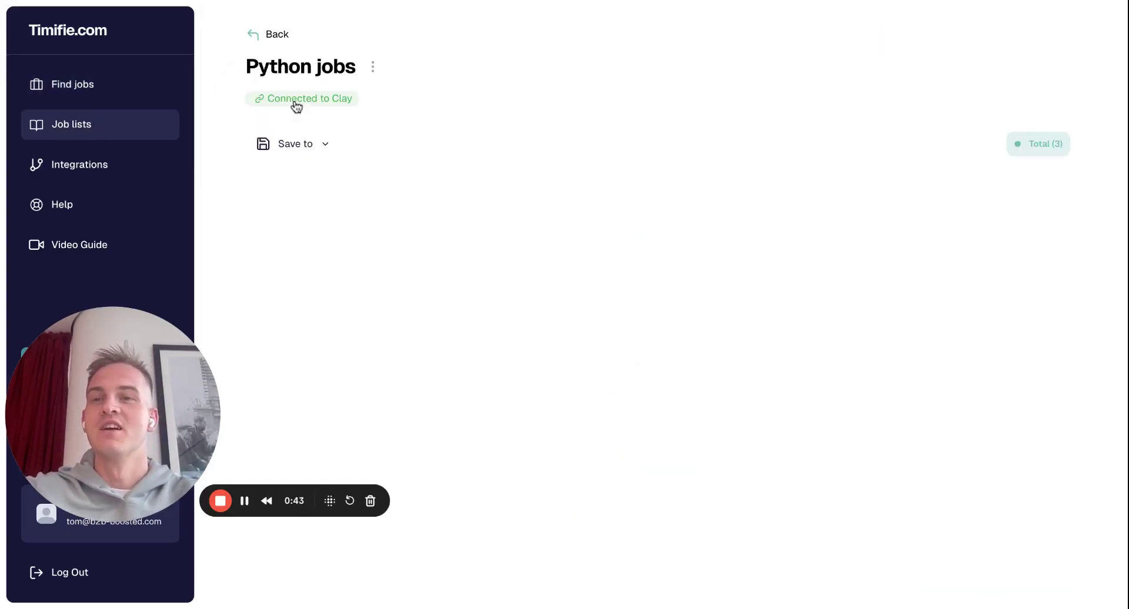
{"action": "left_click", "coordinate": [311, 152]}
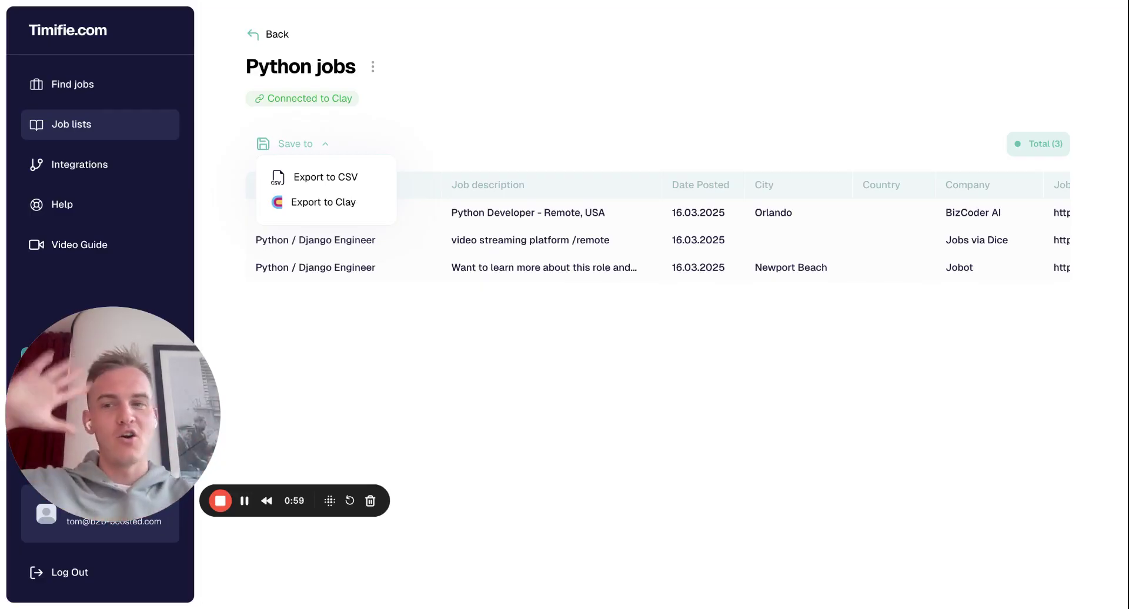
{"action": "left_click", "coordinate": [252, 5]}
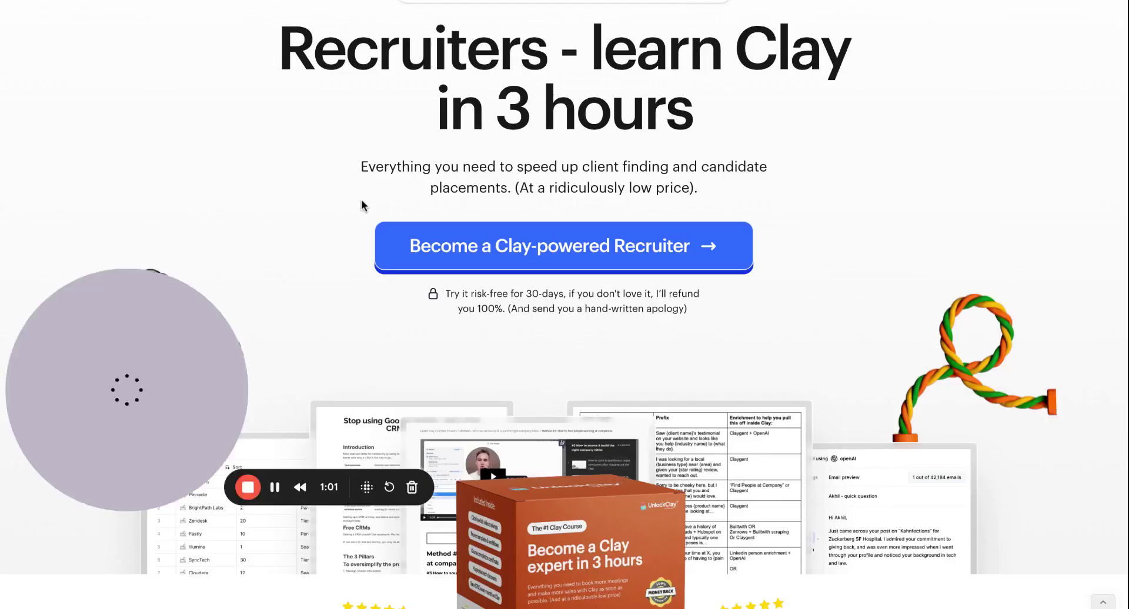